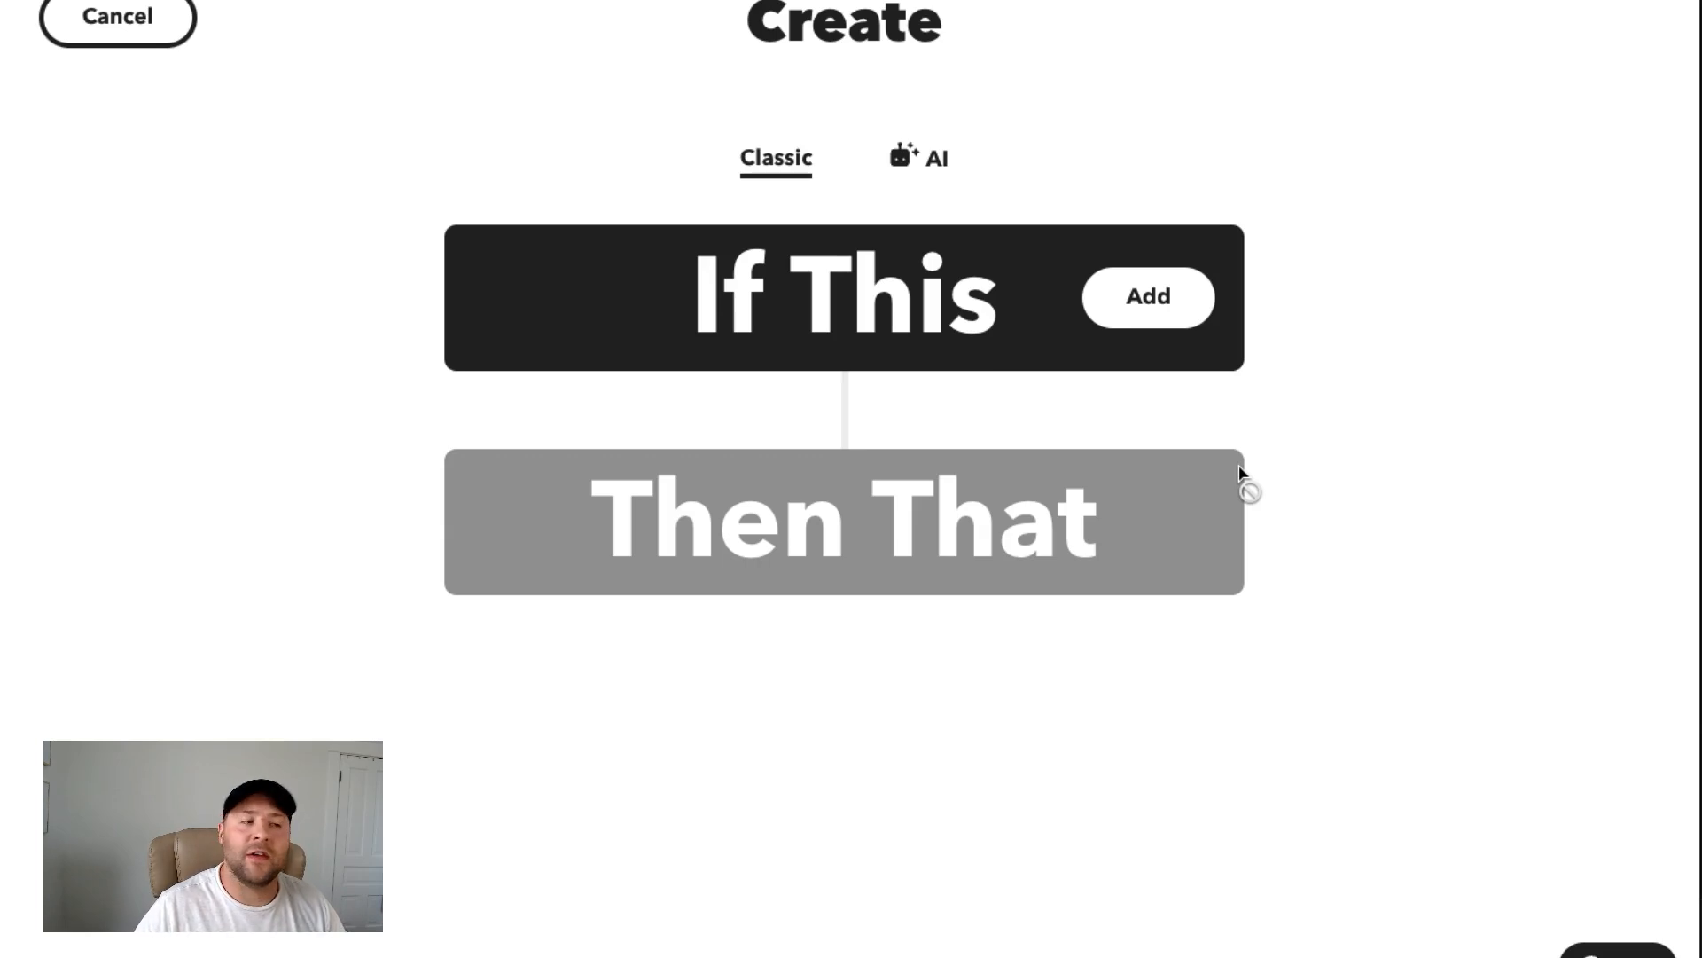
left_click(1162, 311)
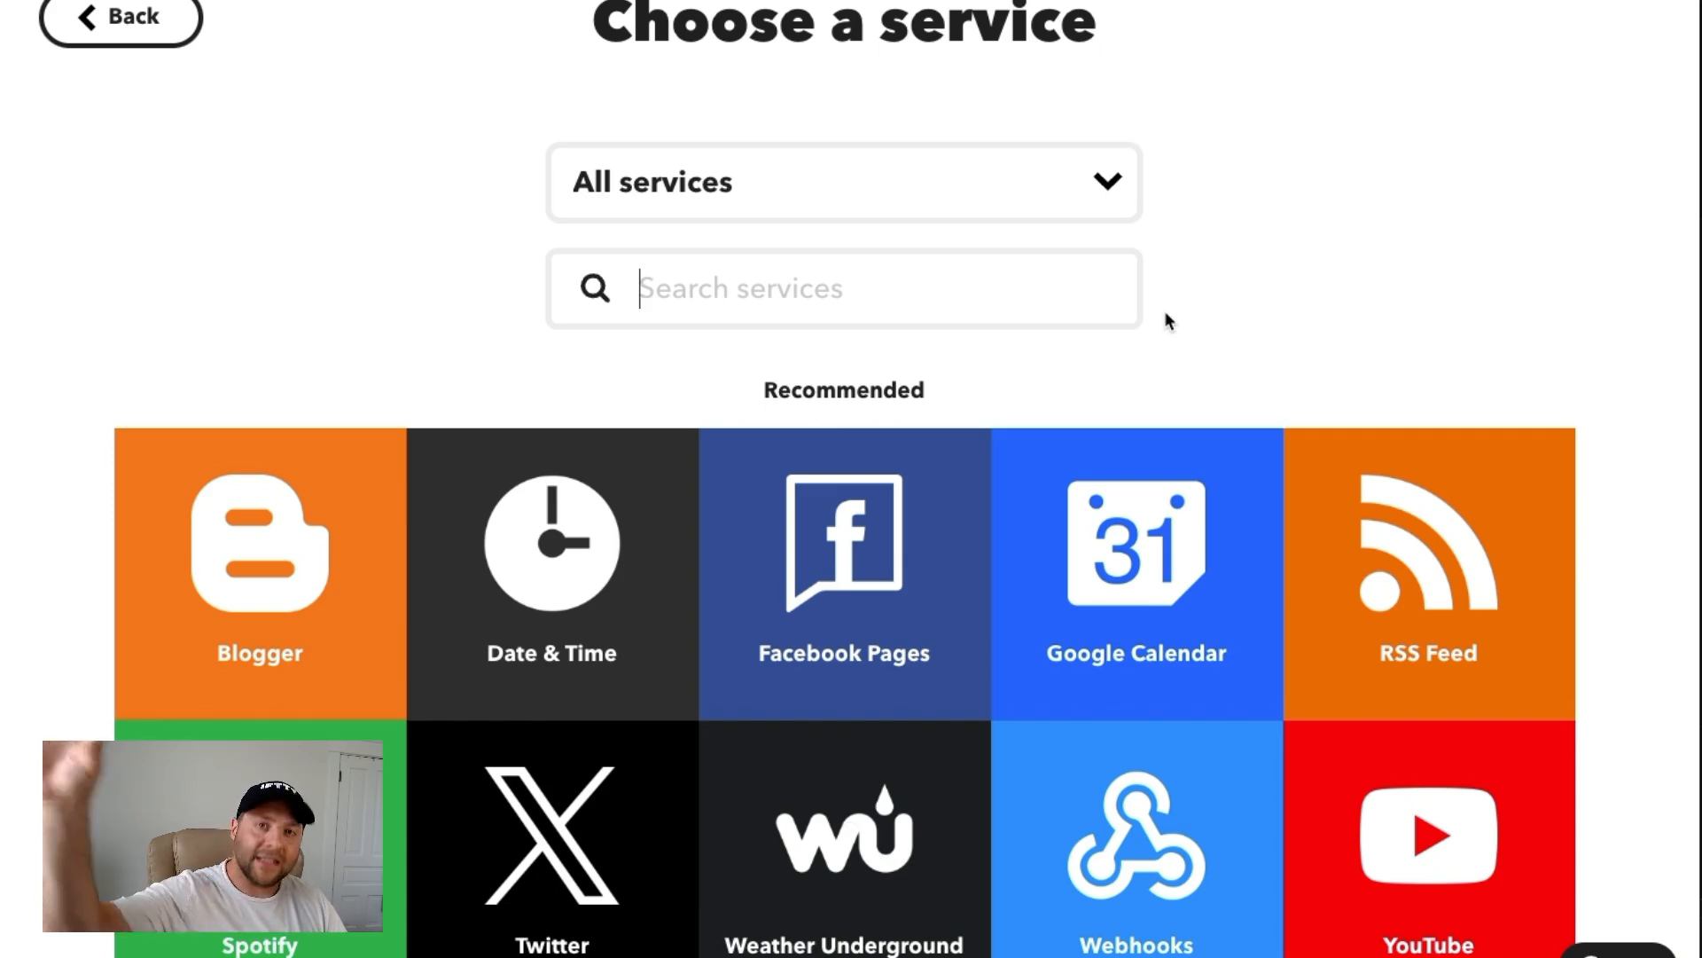
left_click(1424, 576)
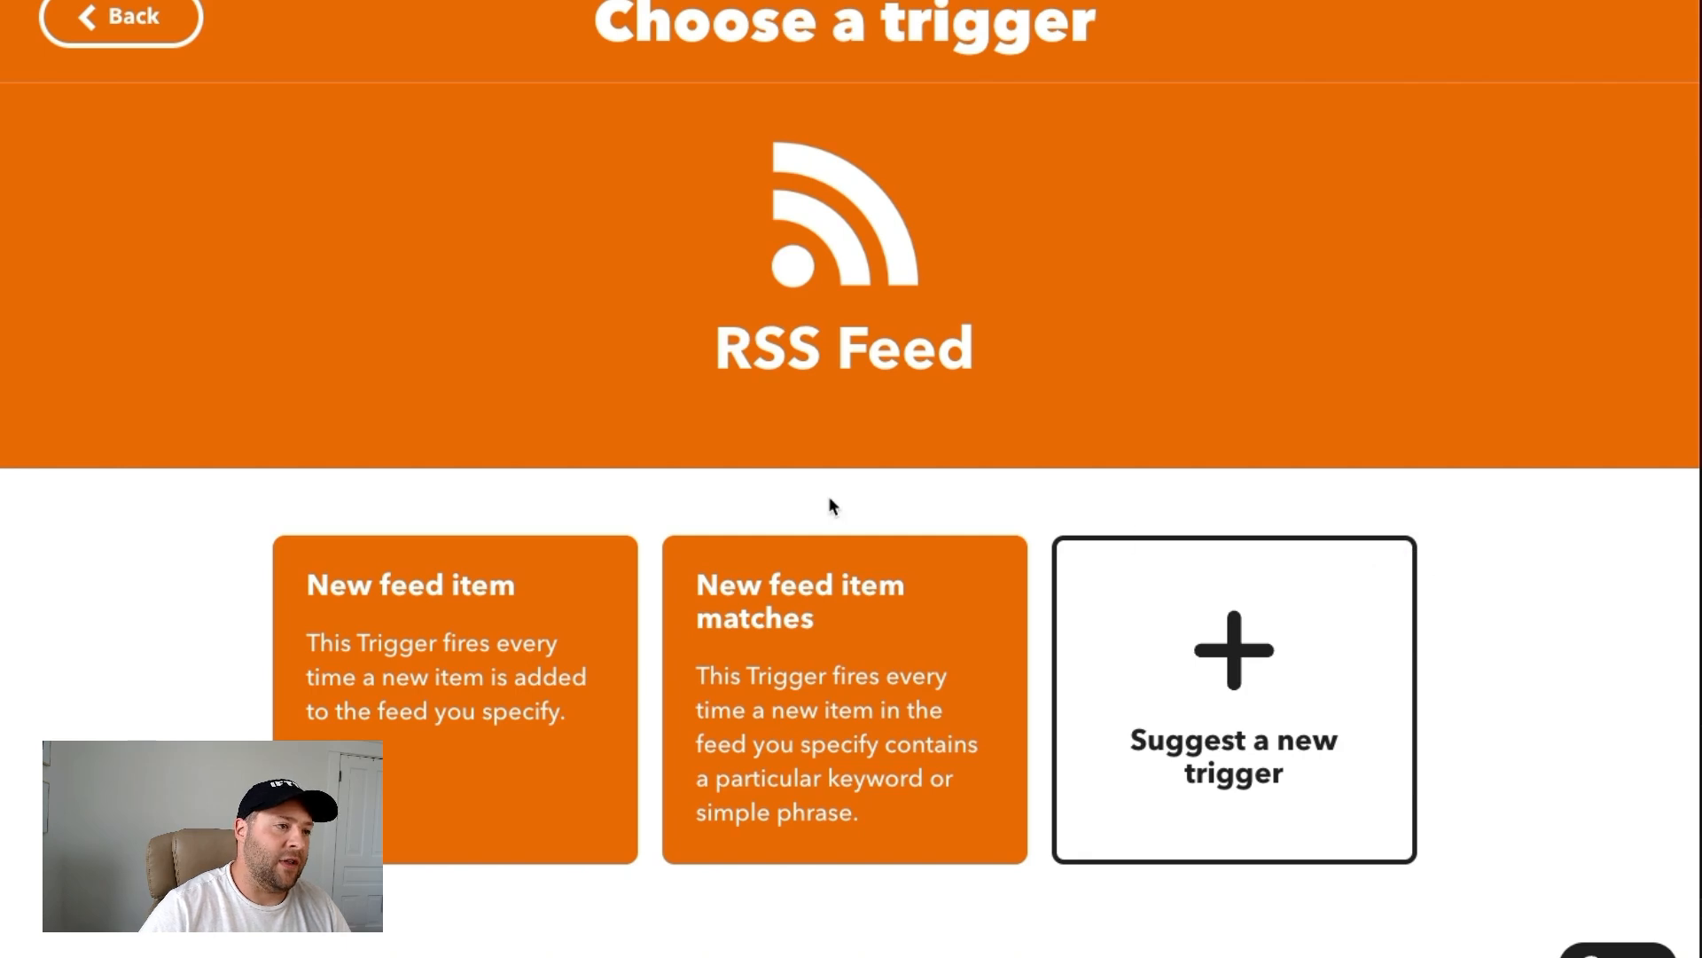
left_click(543, 700)
left_click(778, 543)
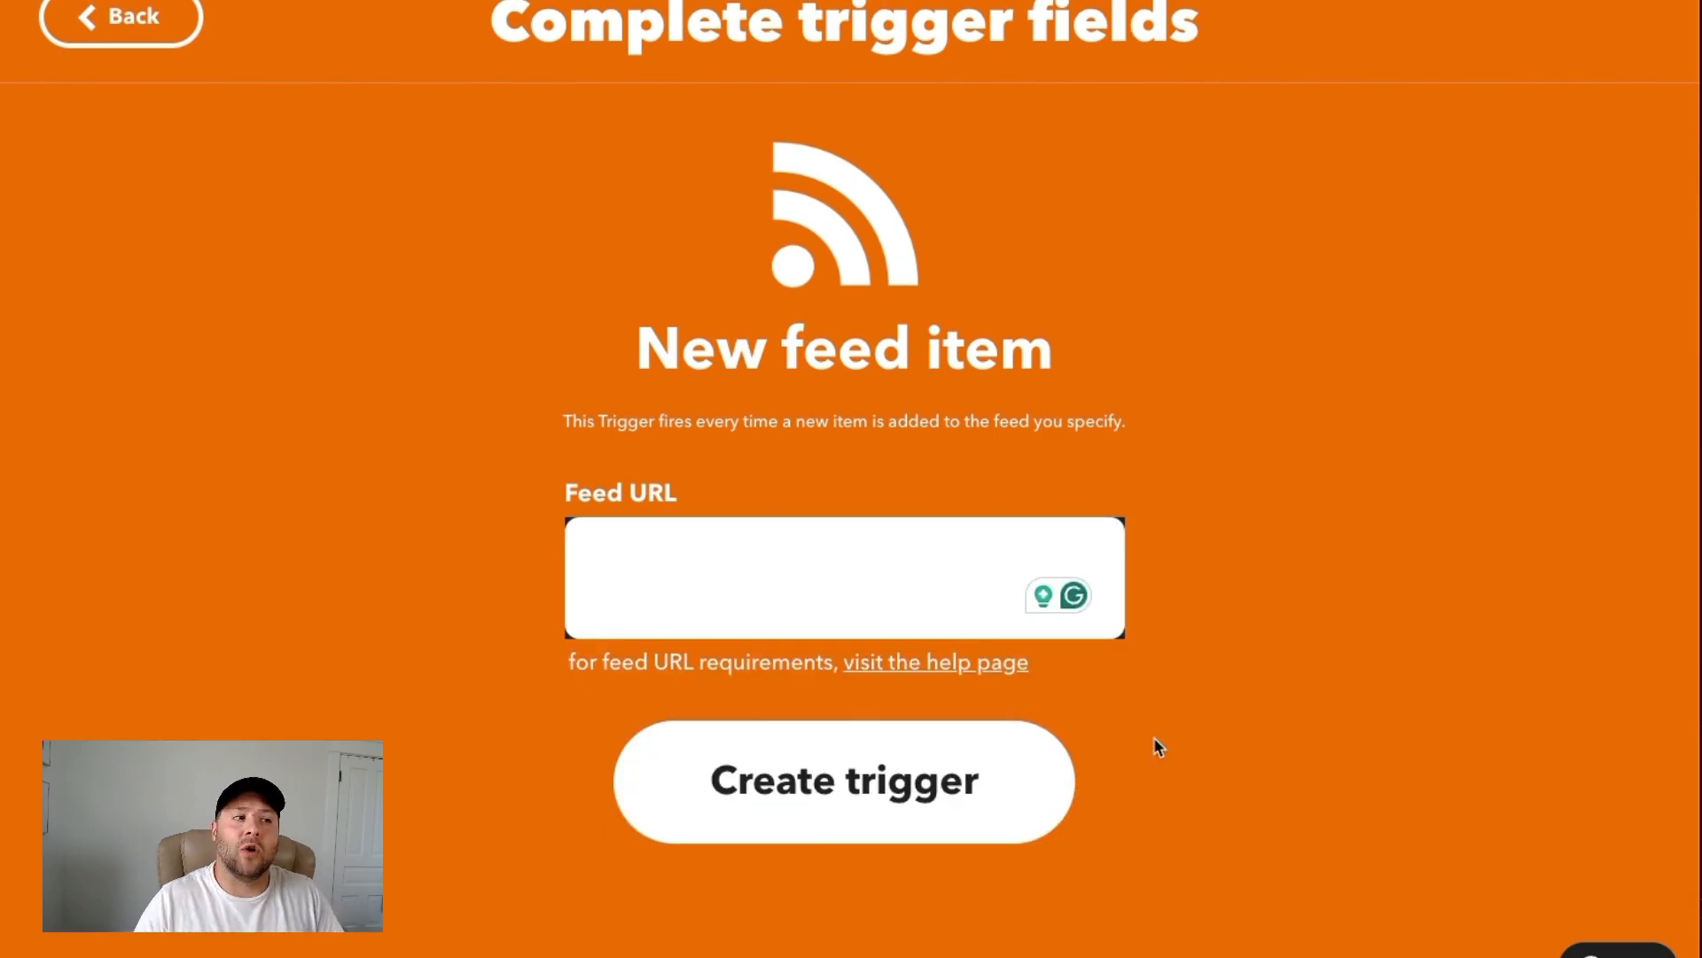
type("https://lorem-rss.herokuapp.com/feed")
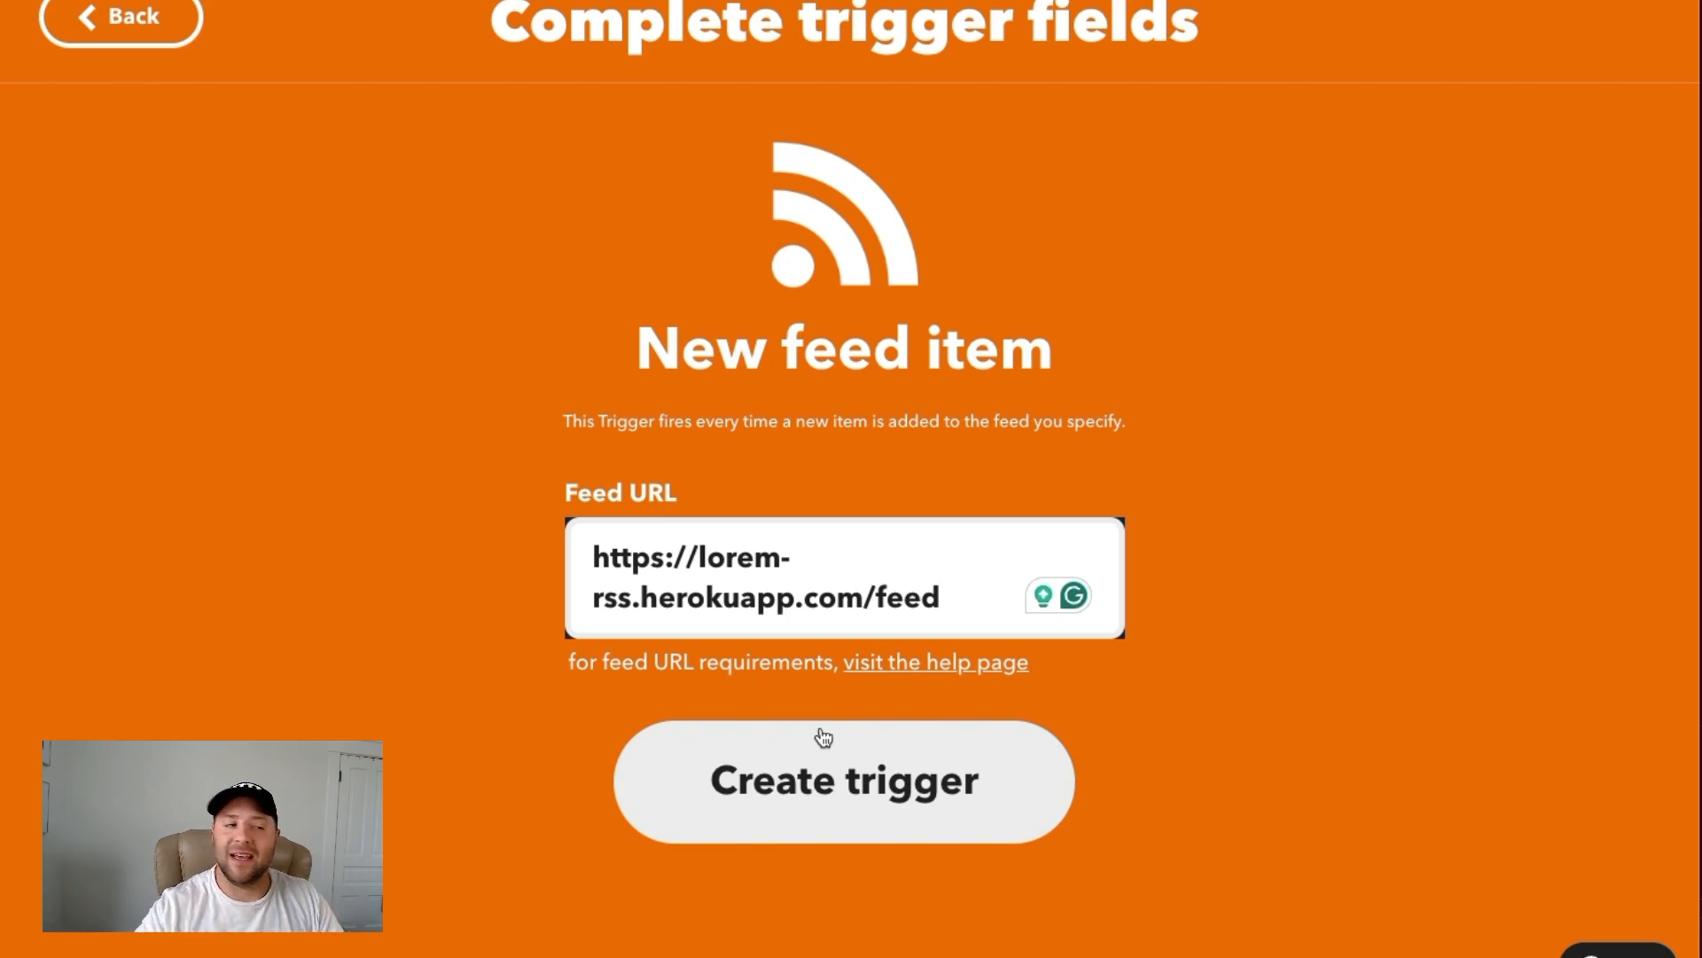
left_click(835, 777)
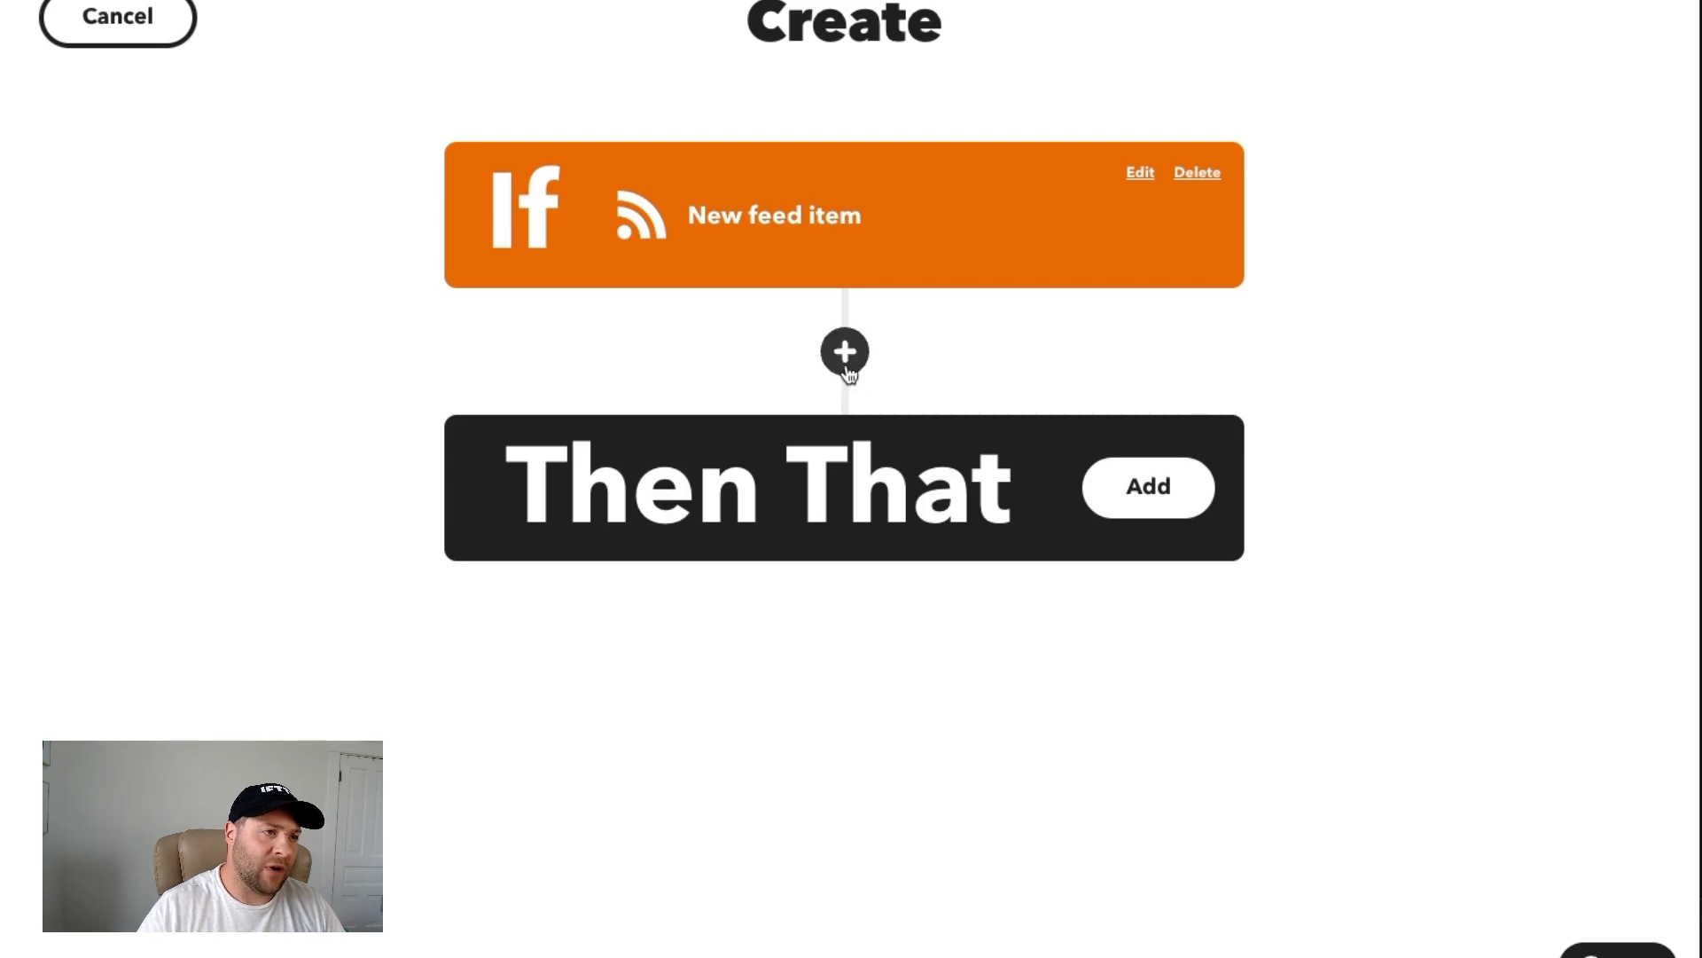
Add a query between trigger and action, using the AI Twitter Assistant's Tweet generator.
left_click(845, 353)
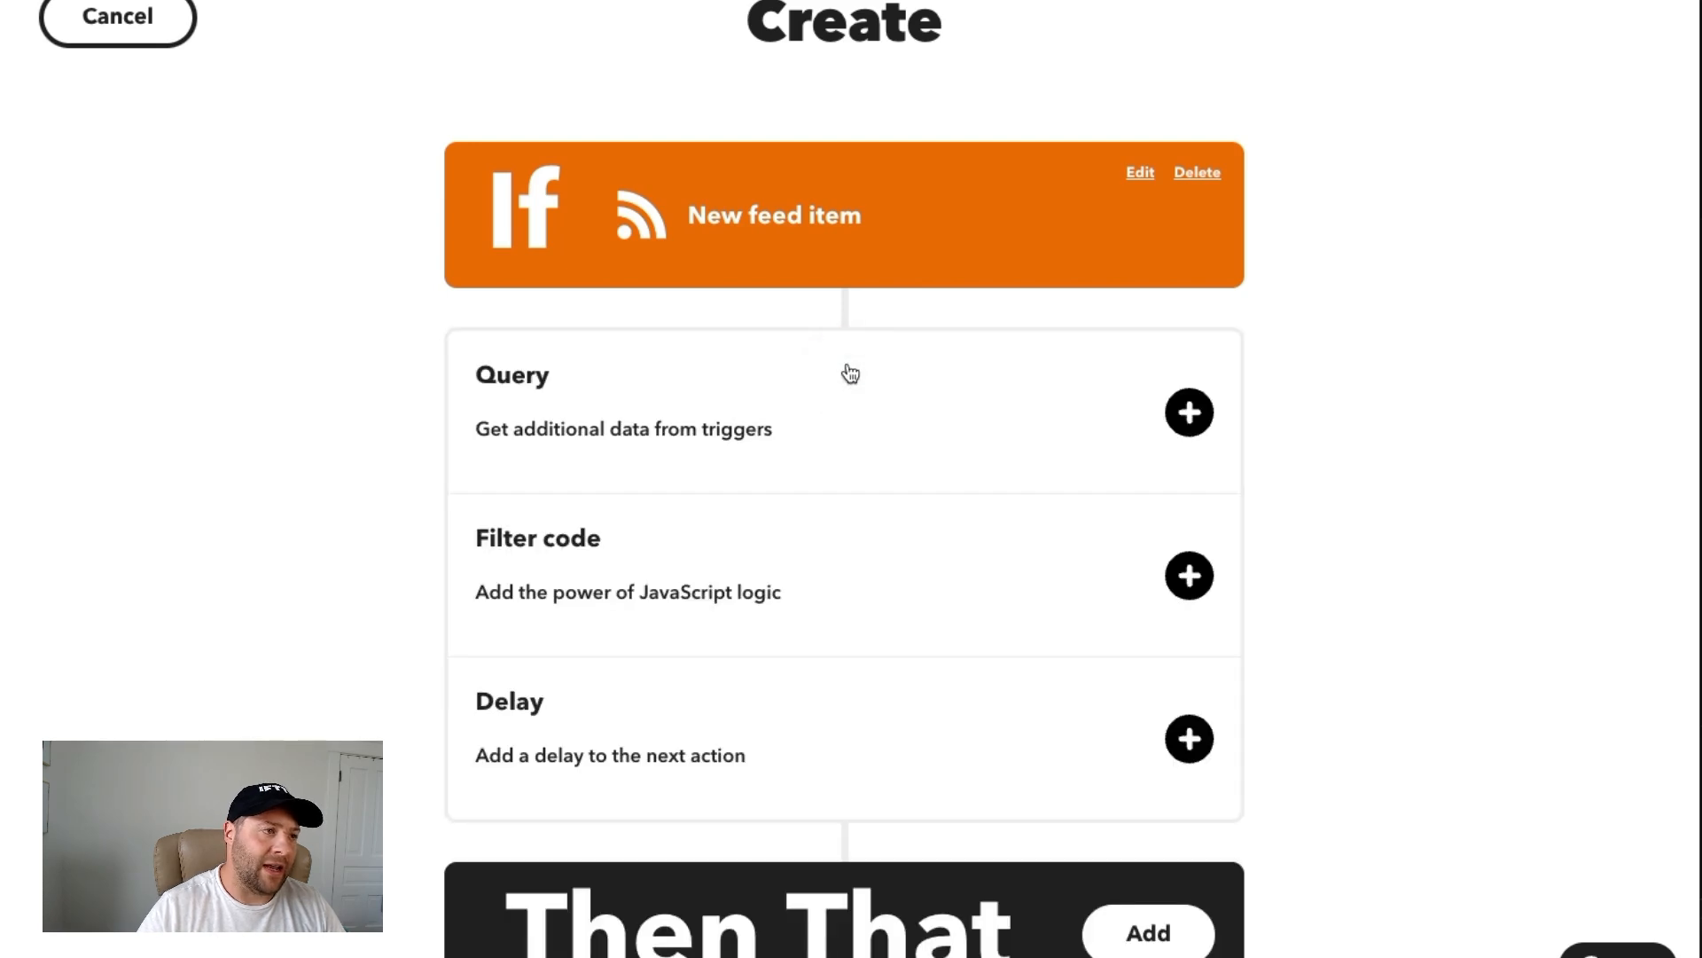
left_click(1188, 410)
left_click(859, 295)
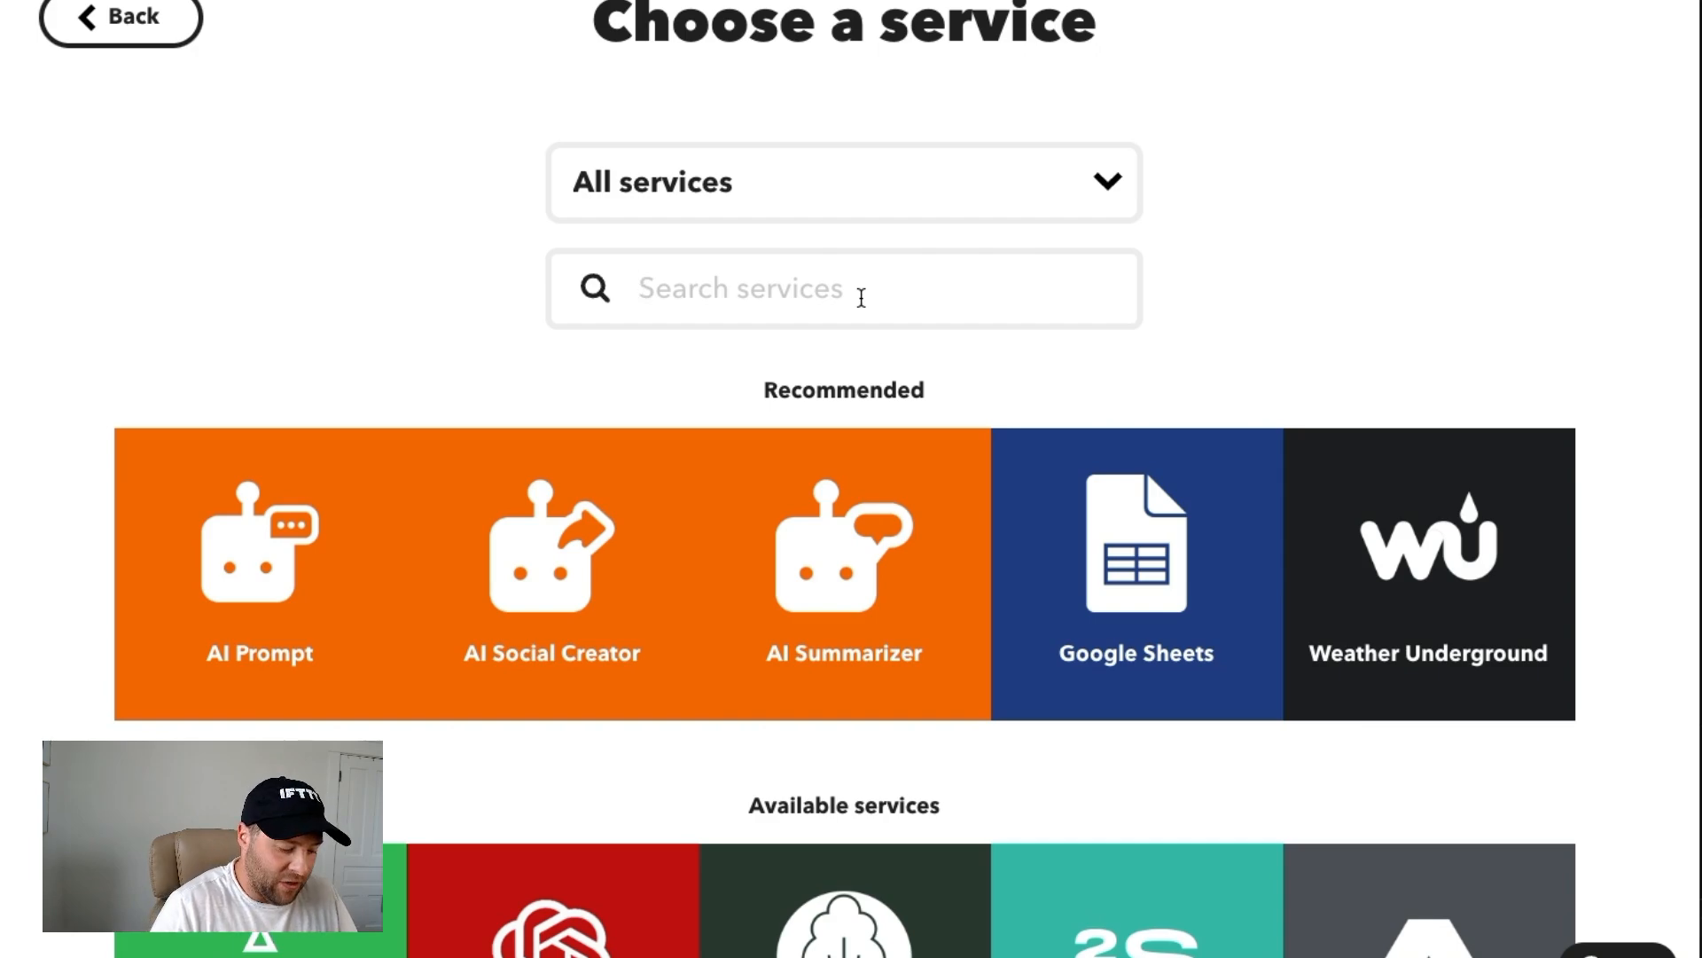
type("twi")
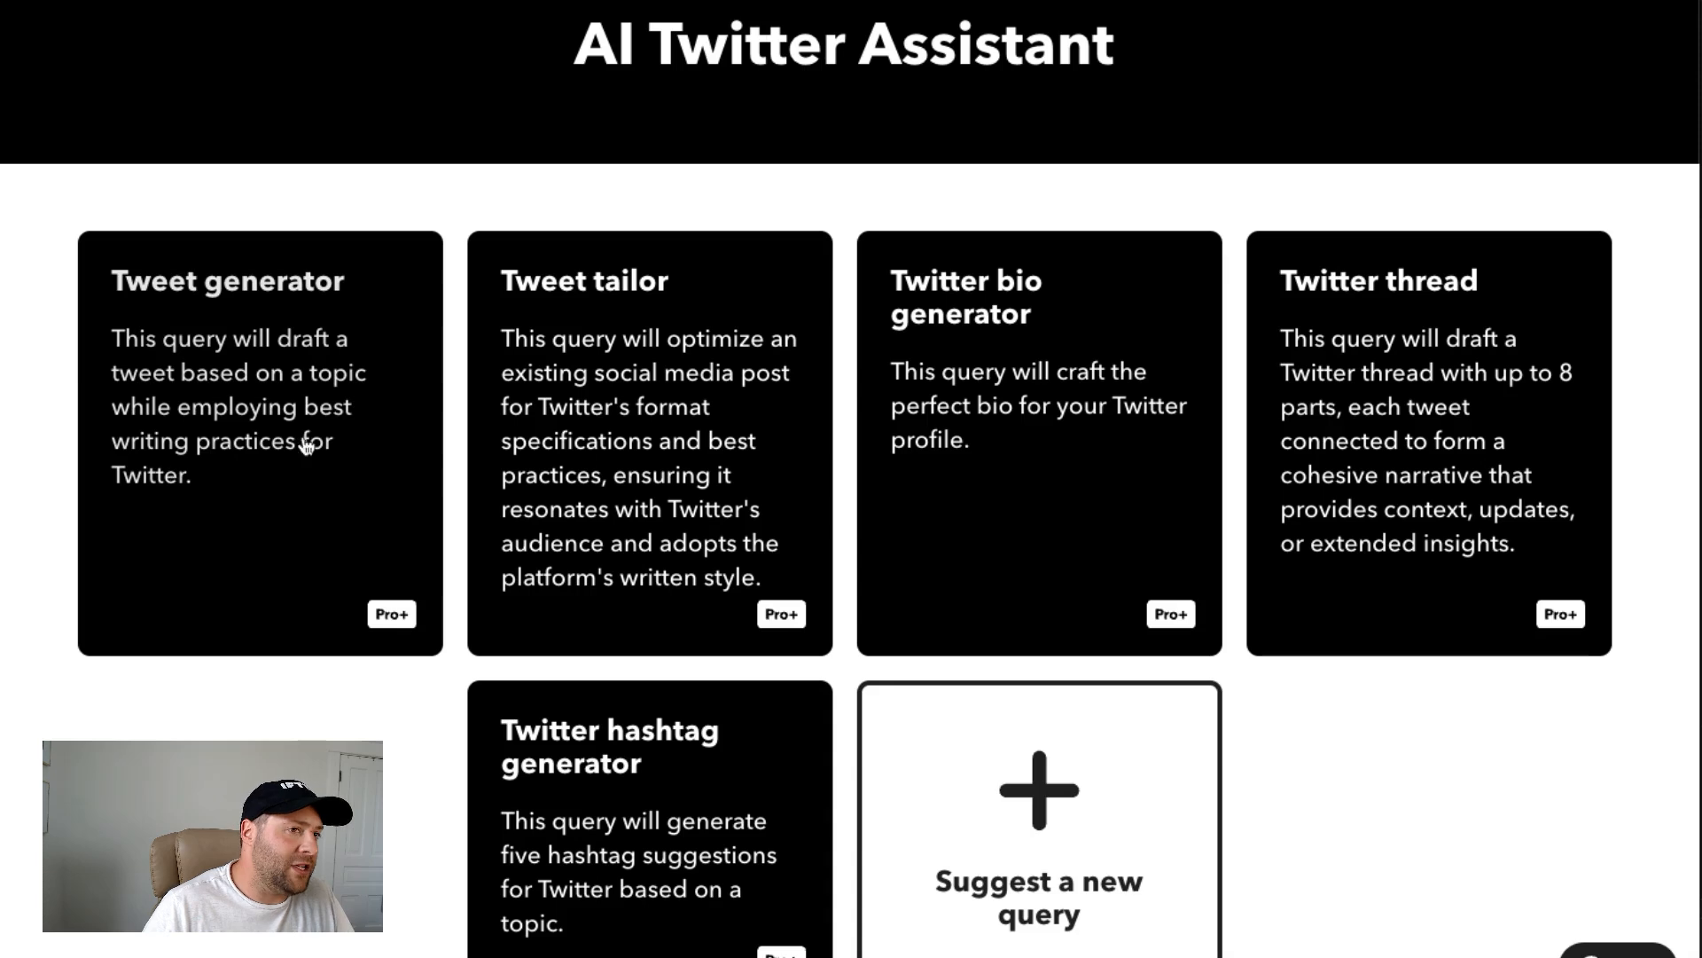
left_click(333, 432)
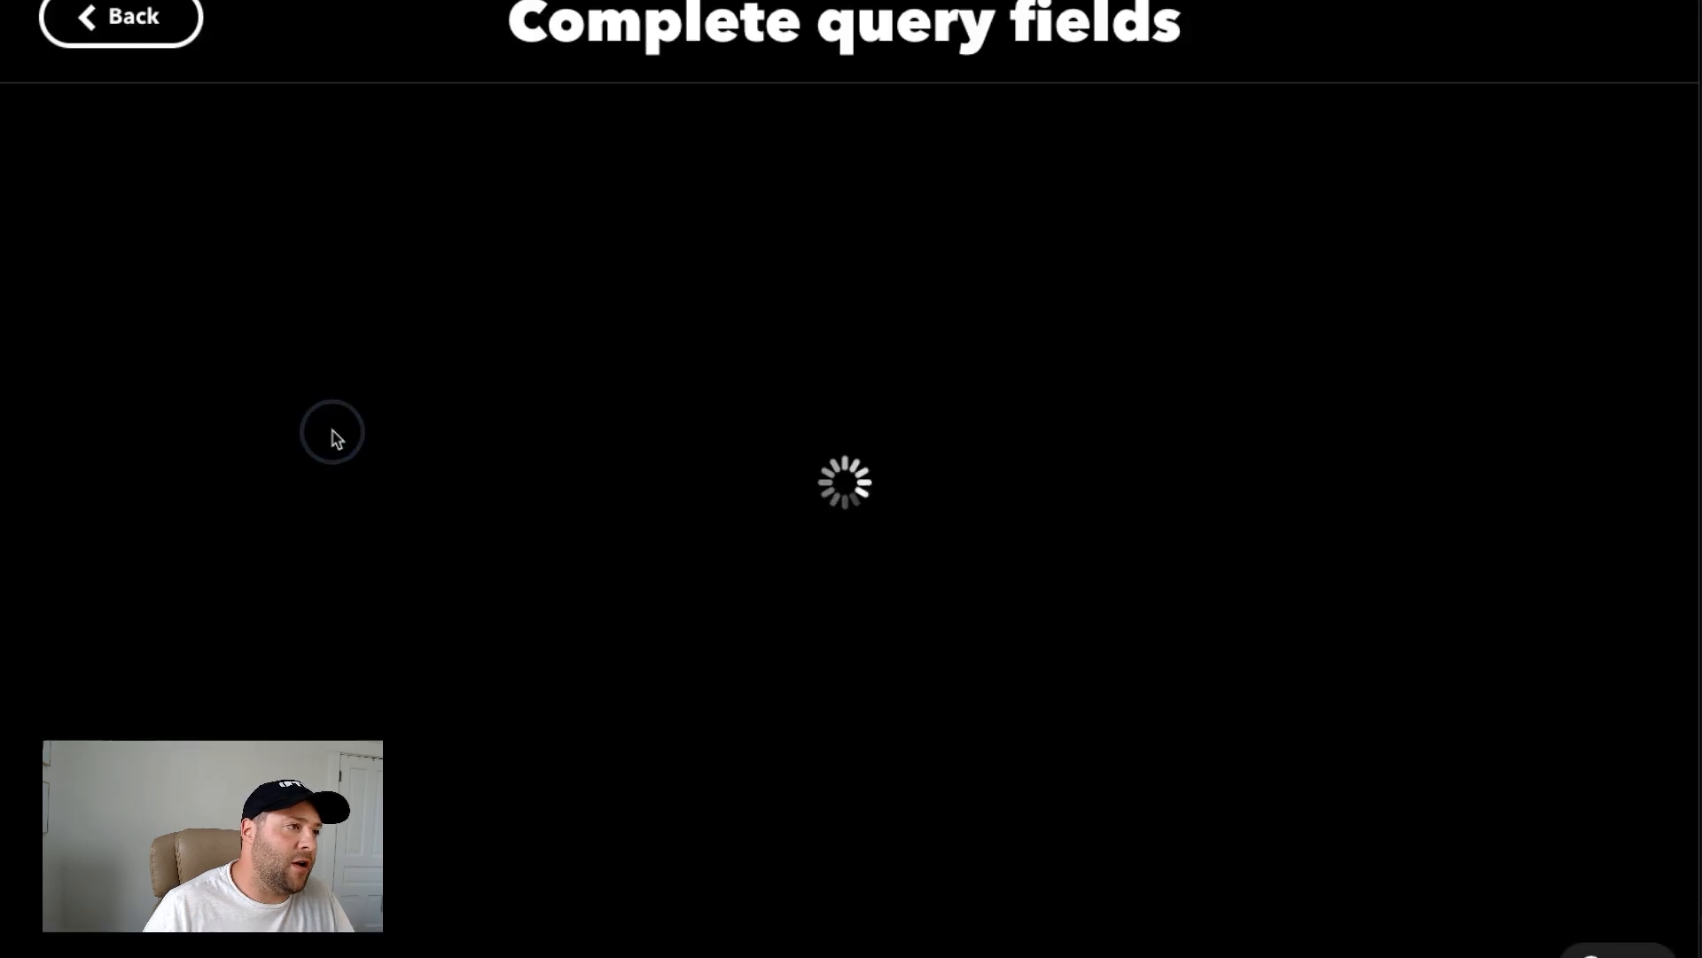
Use the feed's EntryTitle ingredient as the topic of the Tweet generator query.
left_click(848, 536)
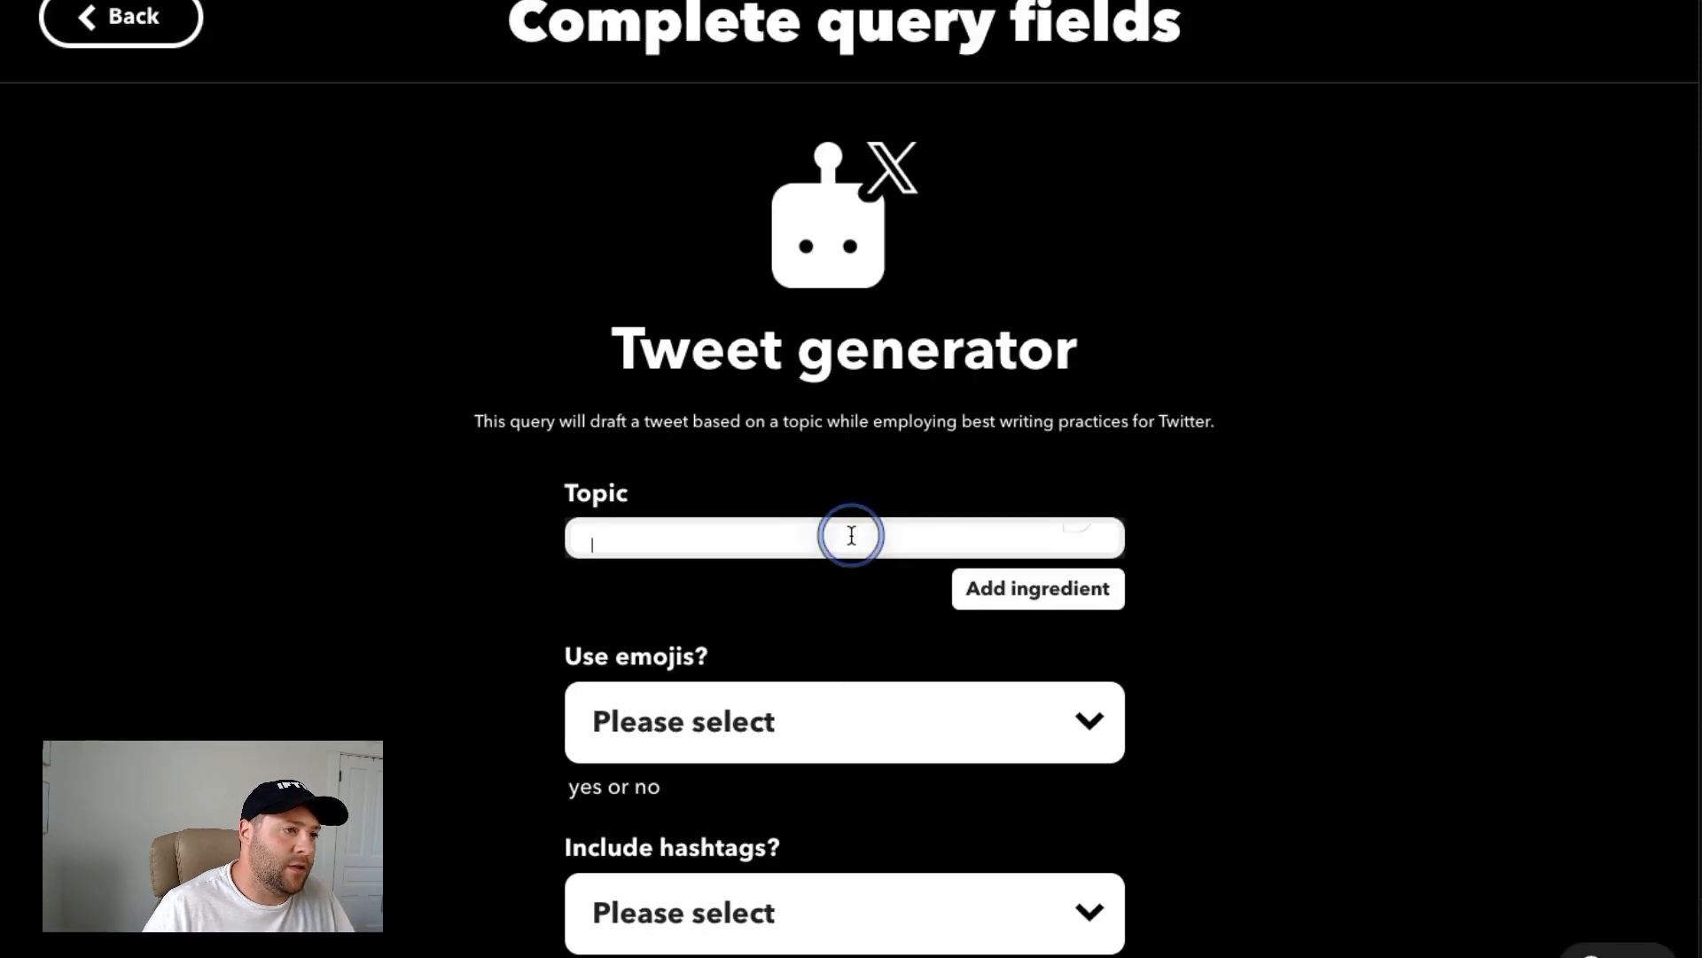
left_click(1029, 588)
scroll(1215, 729, "down", 1)
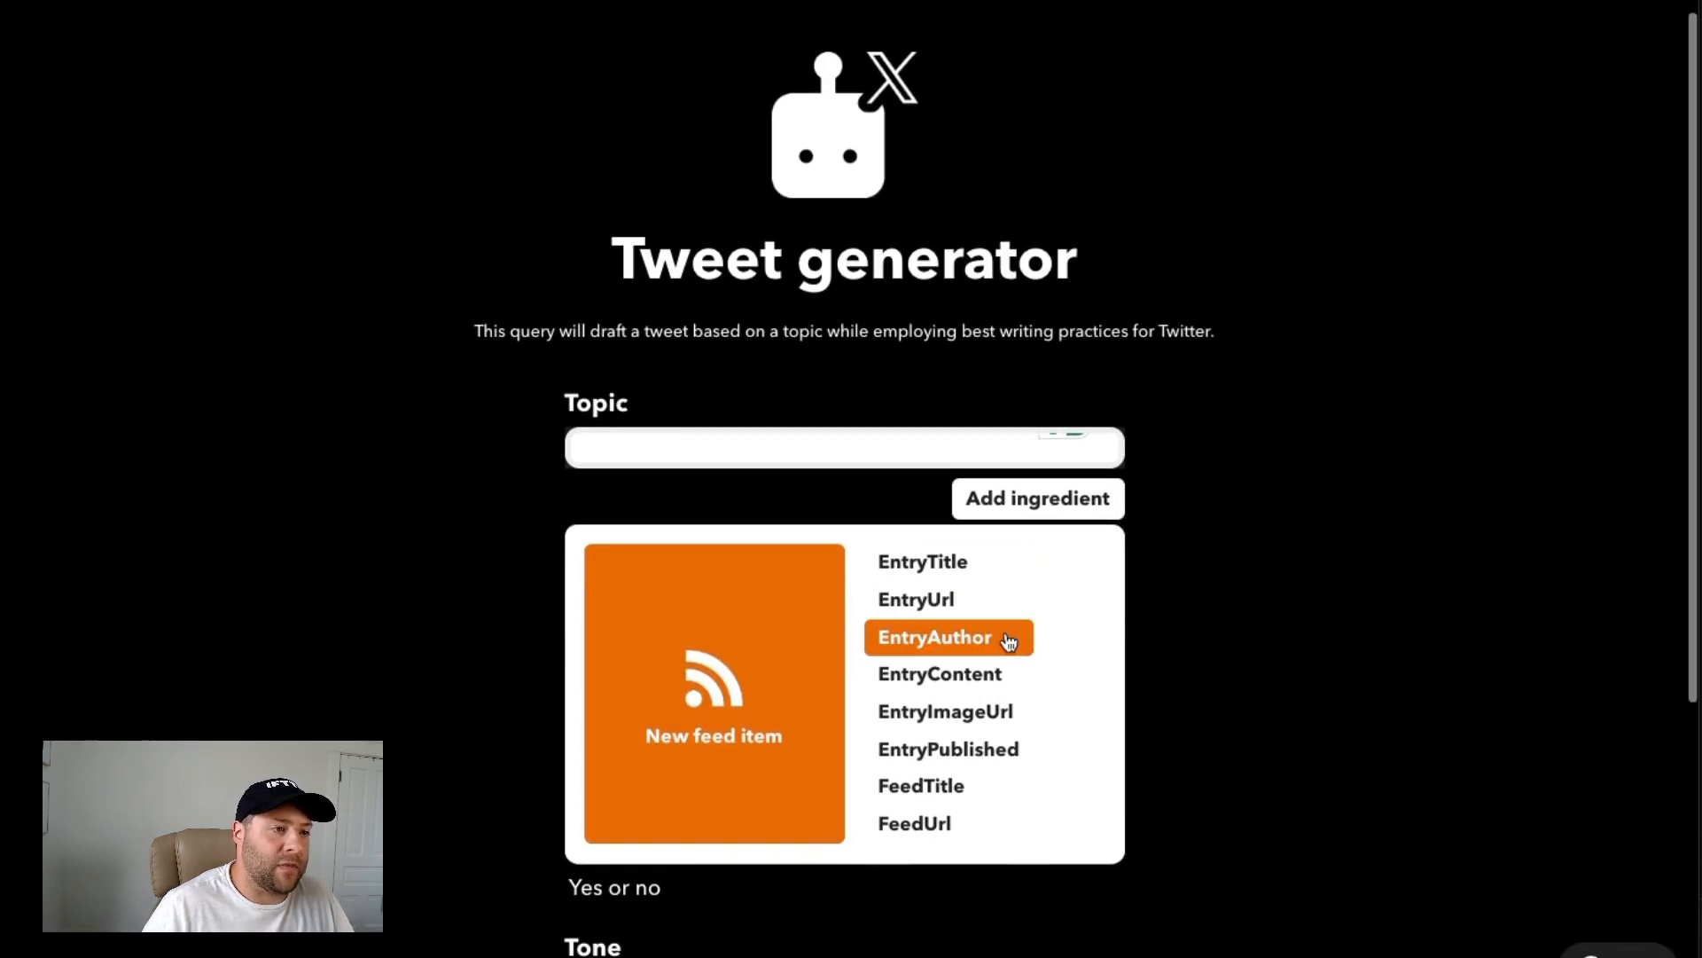
left_click(928, 575)
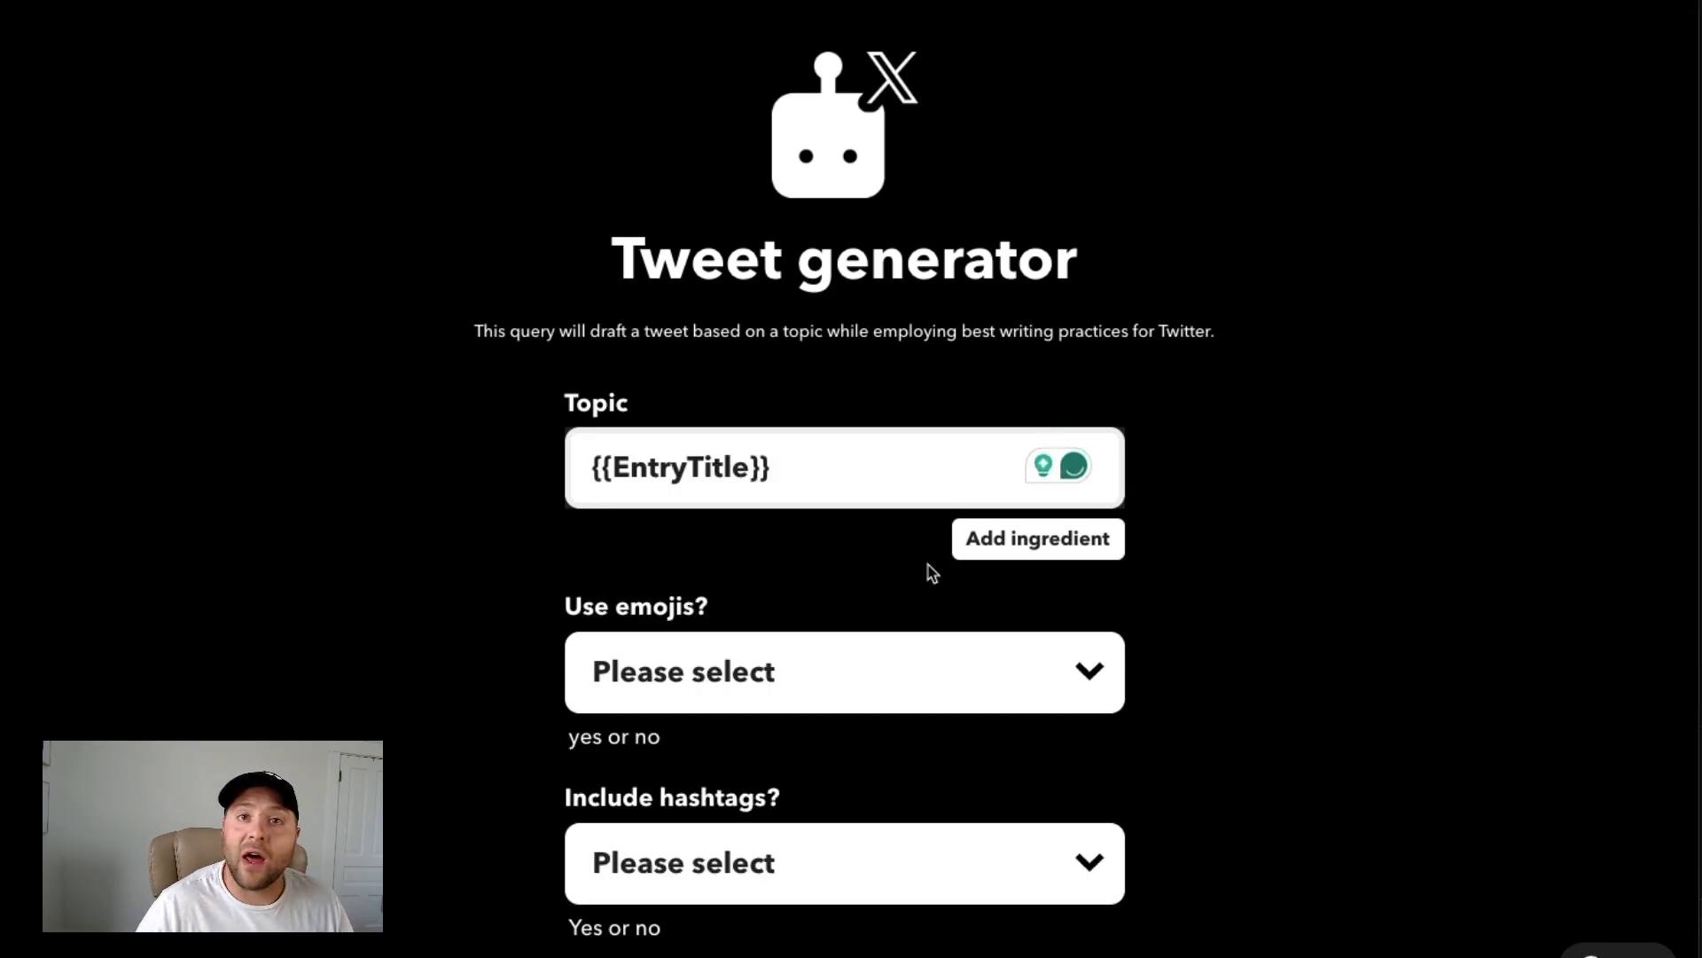
Create the tweet query with emojis set to Yes, hashtags to No - don't include hashtags, and tone to Excited.
left_click(906, 705)
left_click(884, 761)
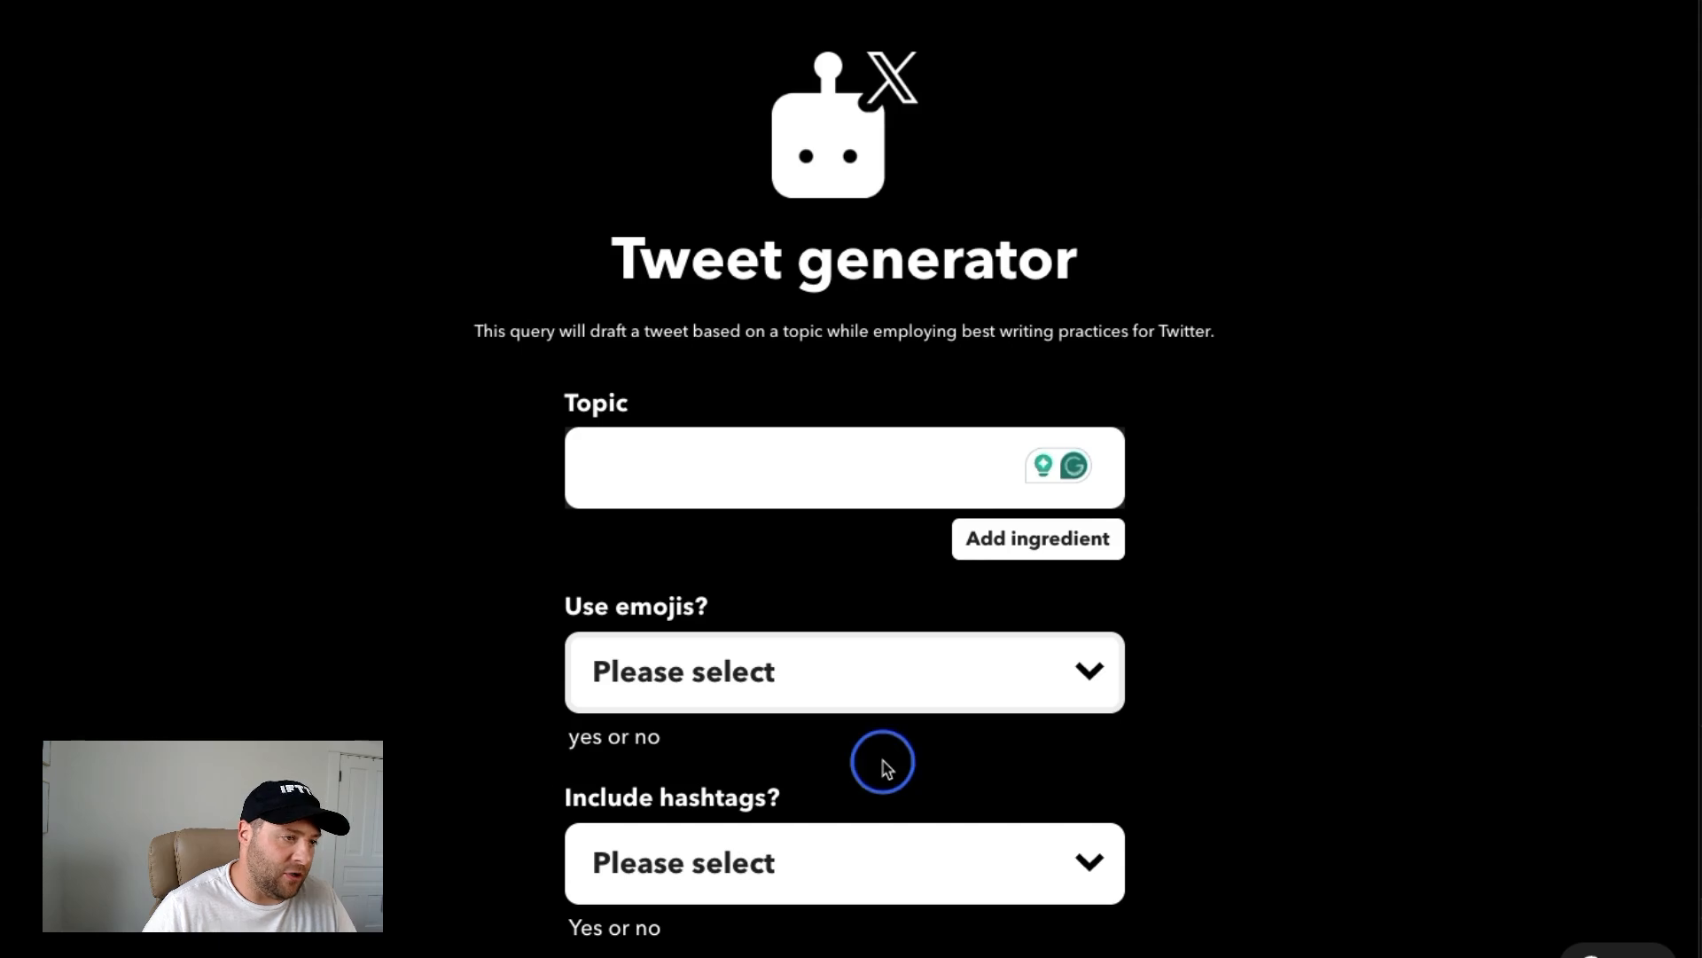
left_click(937, 860)
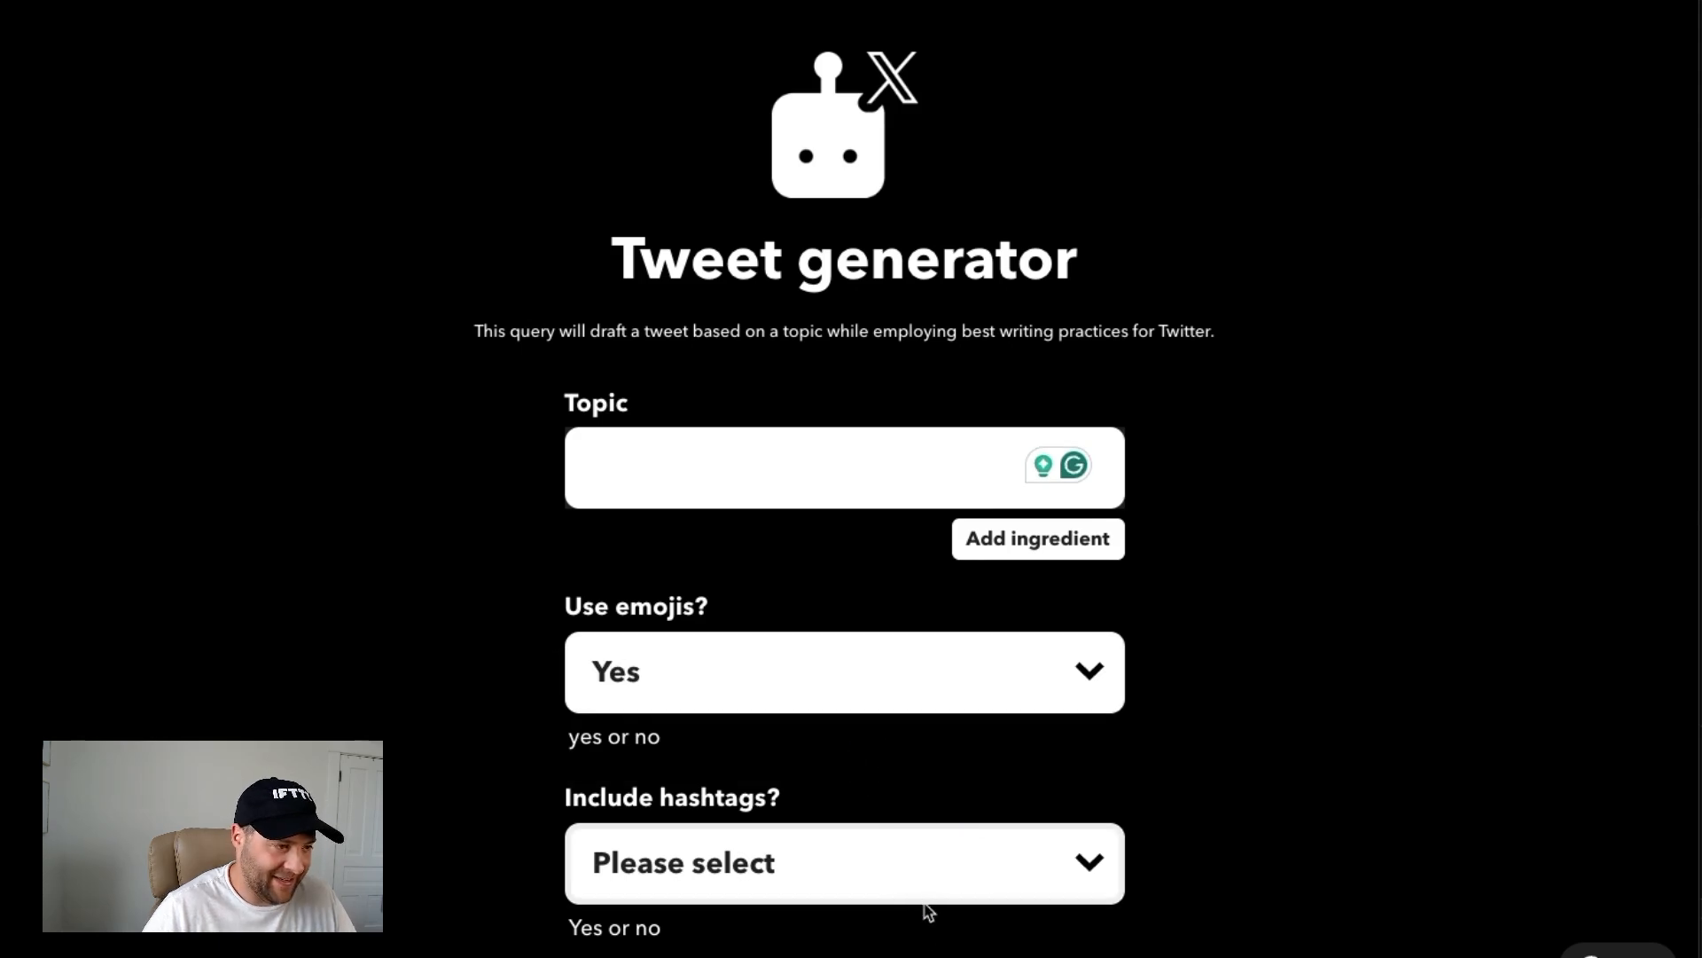
left_click(926, 938)
scroll(922, 813, "down", 2)
scroll(922, 814, "down", 3)
left_click(866, 562)
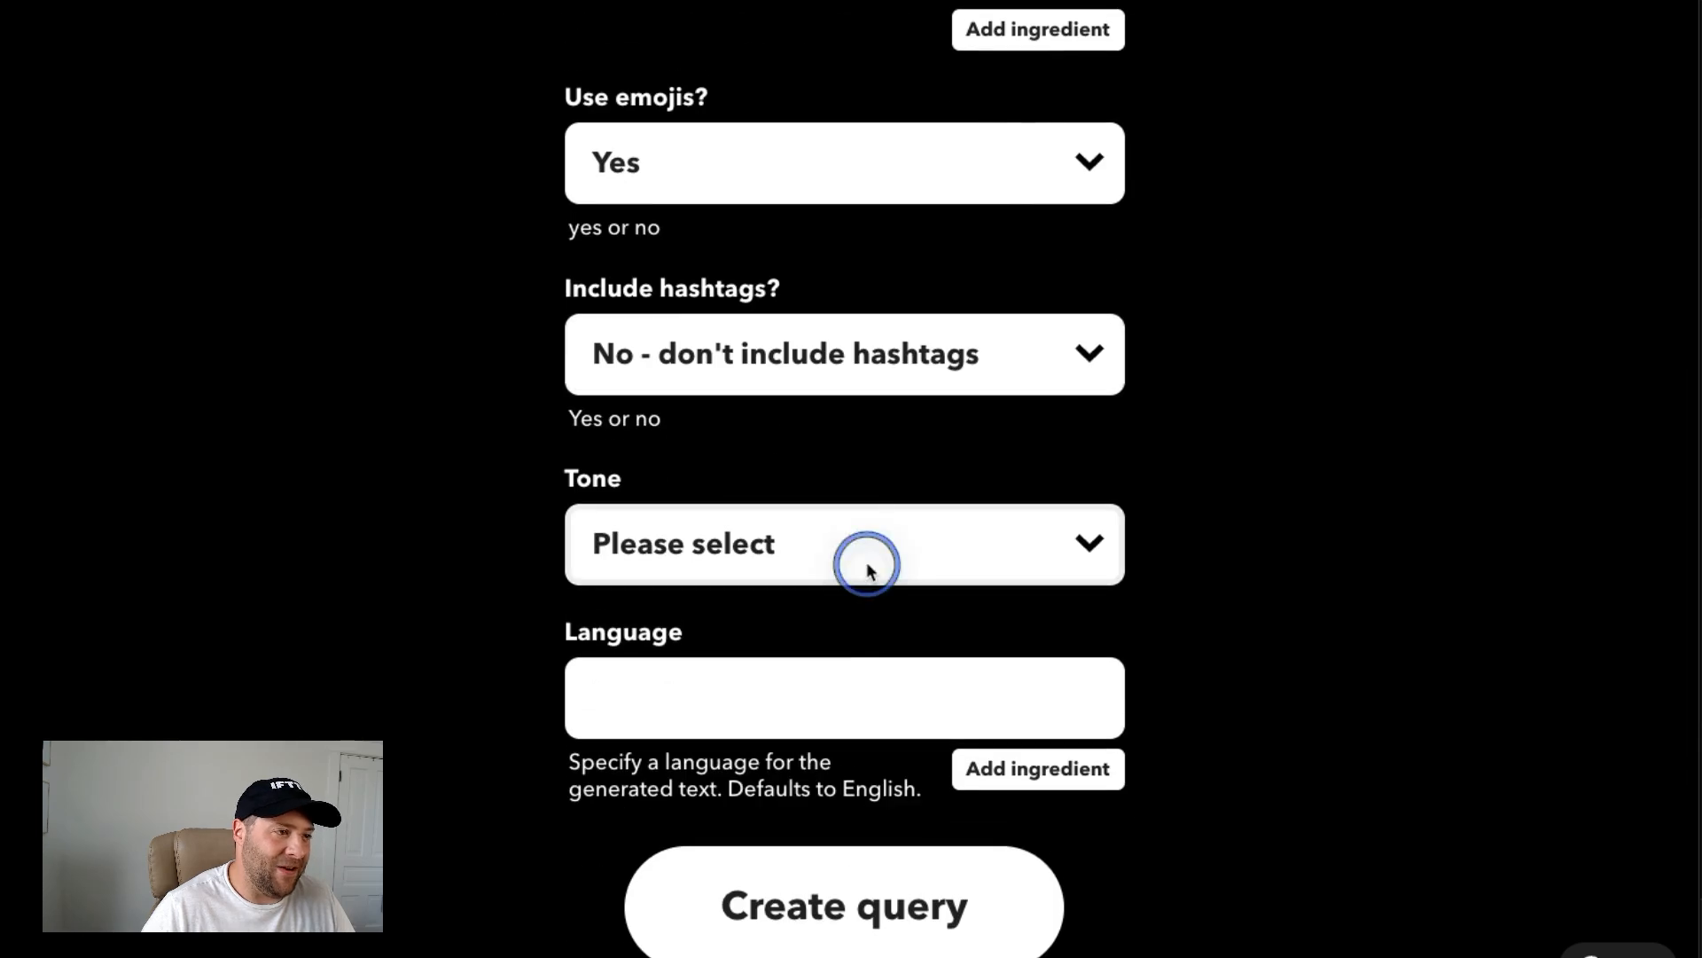
left_click(837, 673)
left_click(885, 940)
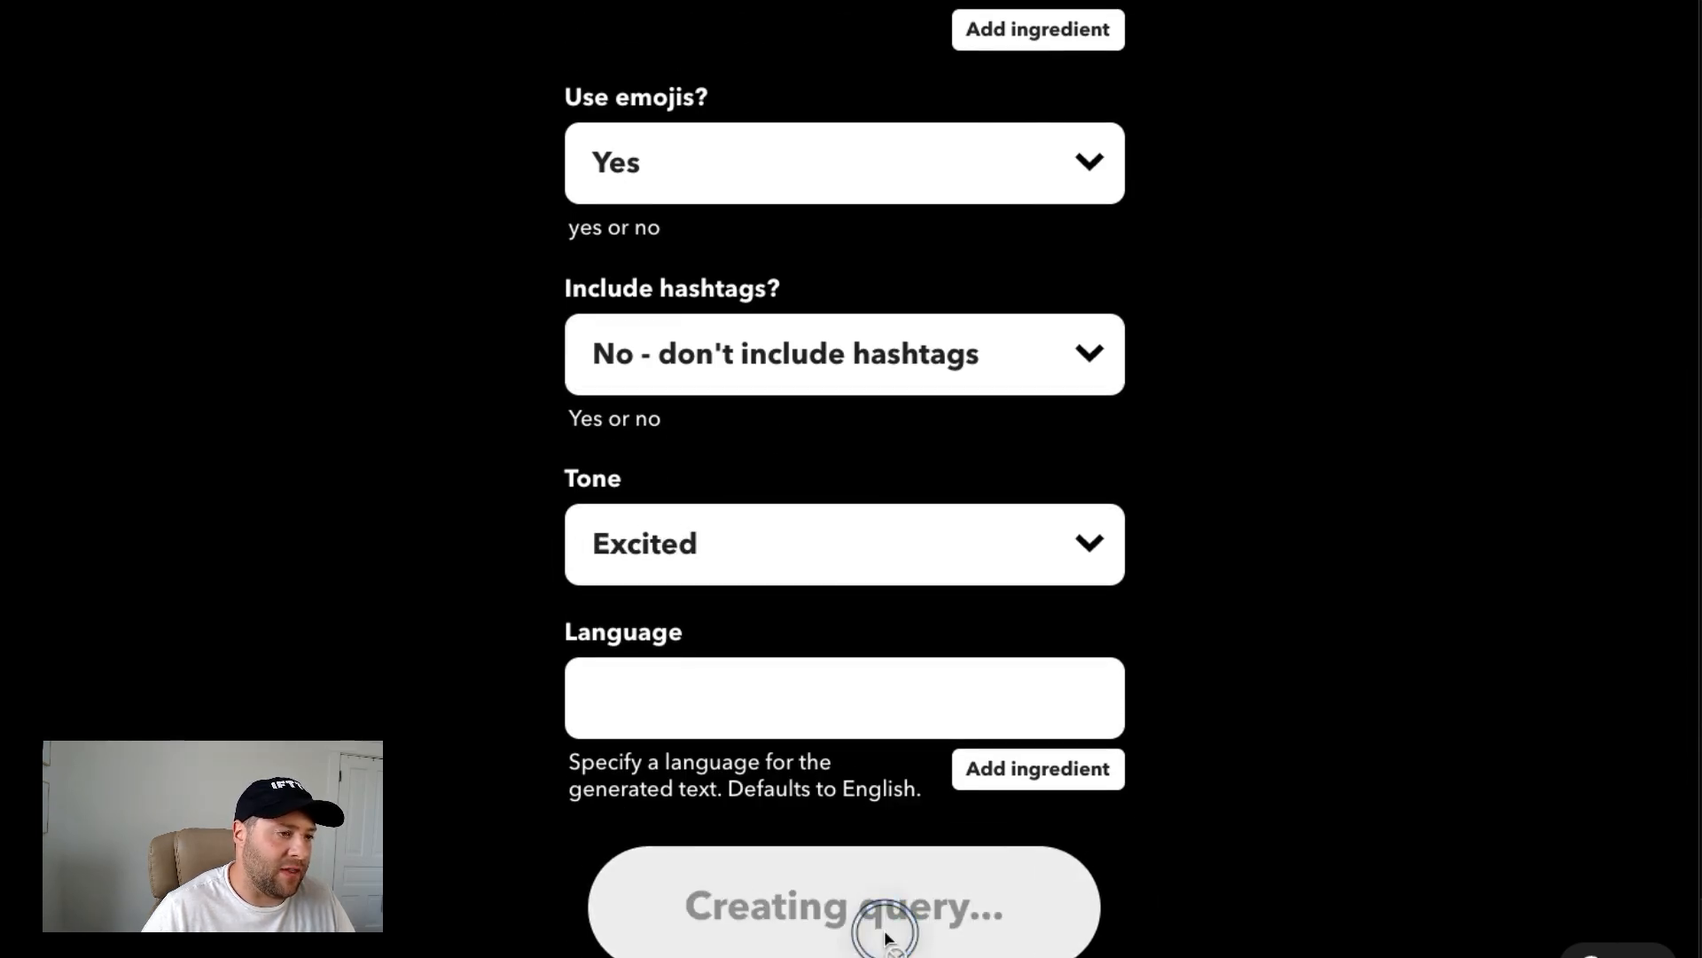
Add a second query using the AI Facebook Assistant's Facebook post option.
left_click(1189, 539)
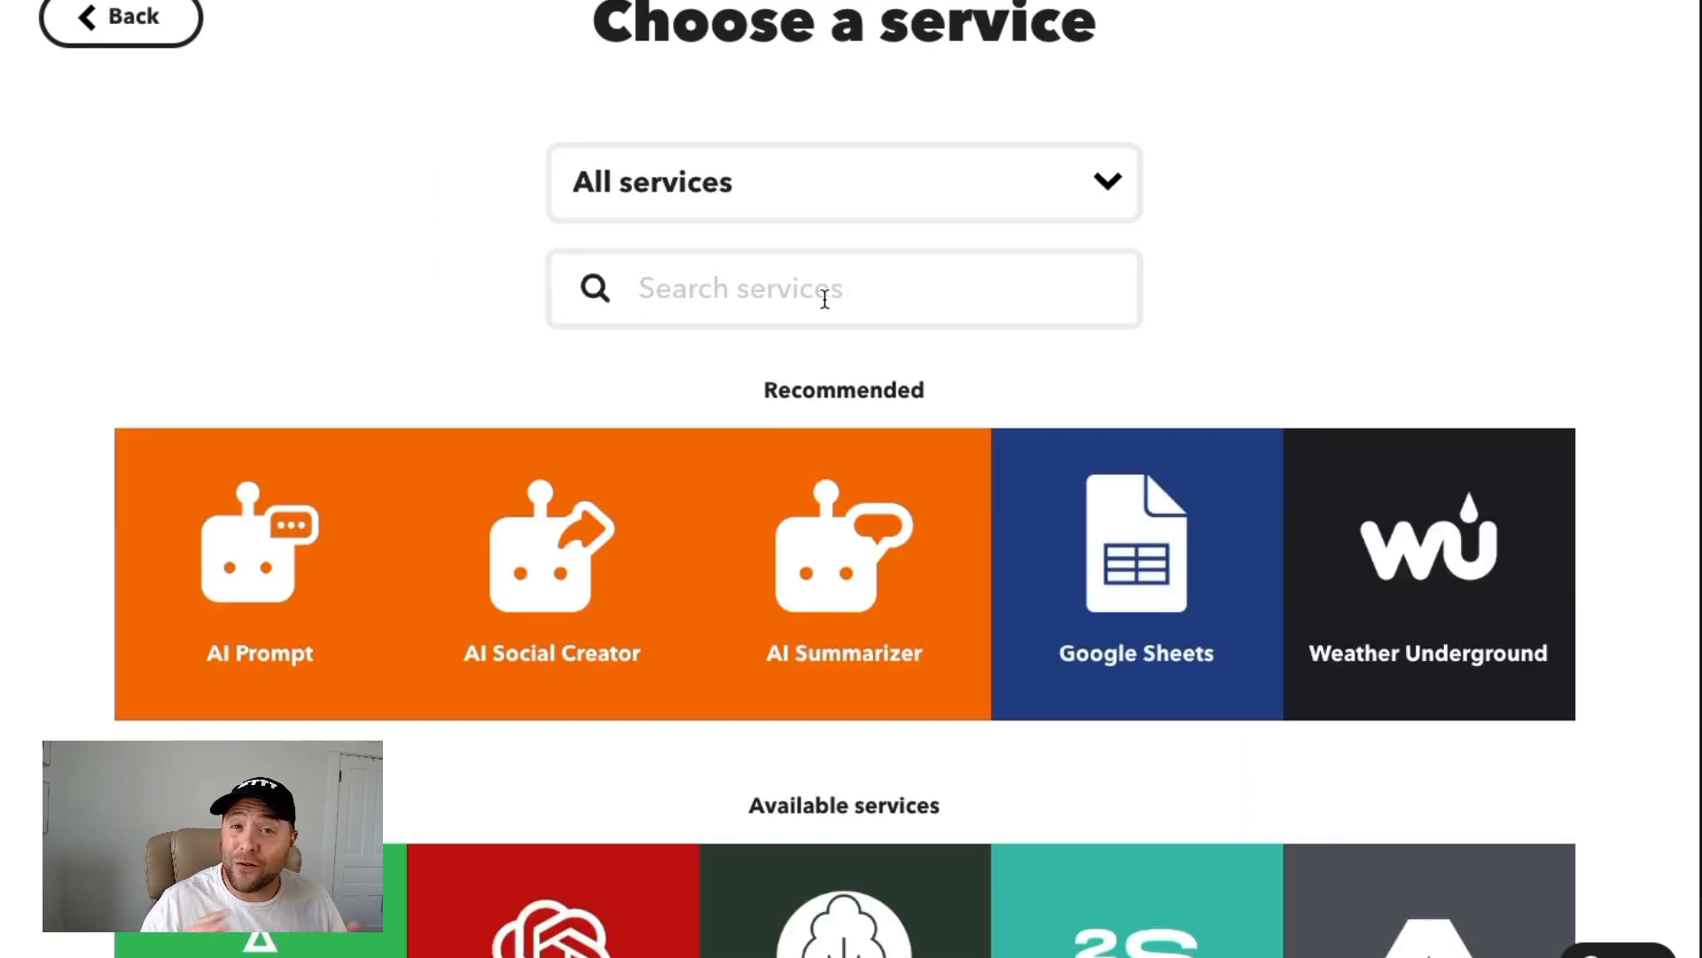
type("facebook")
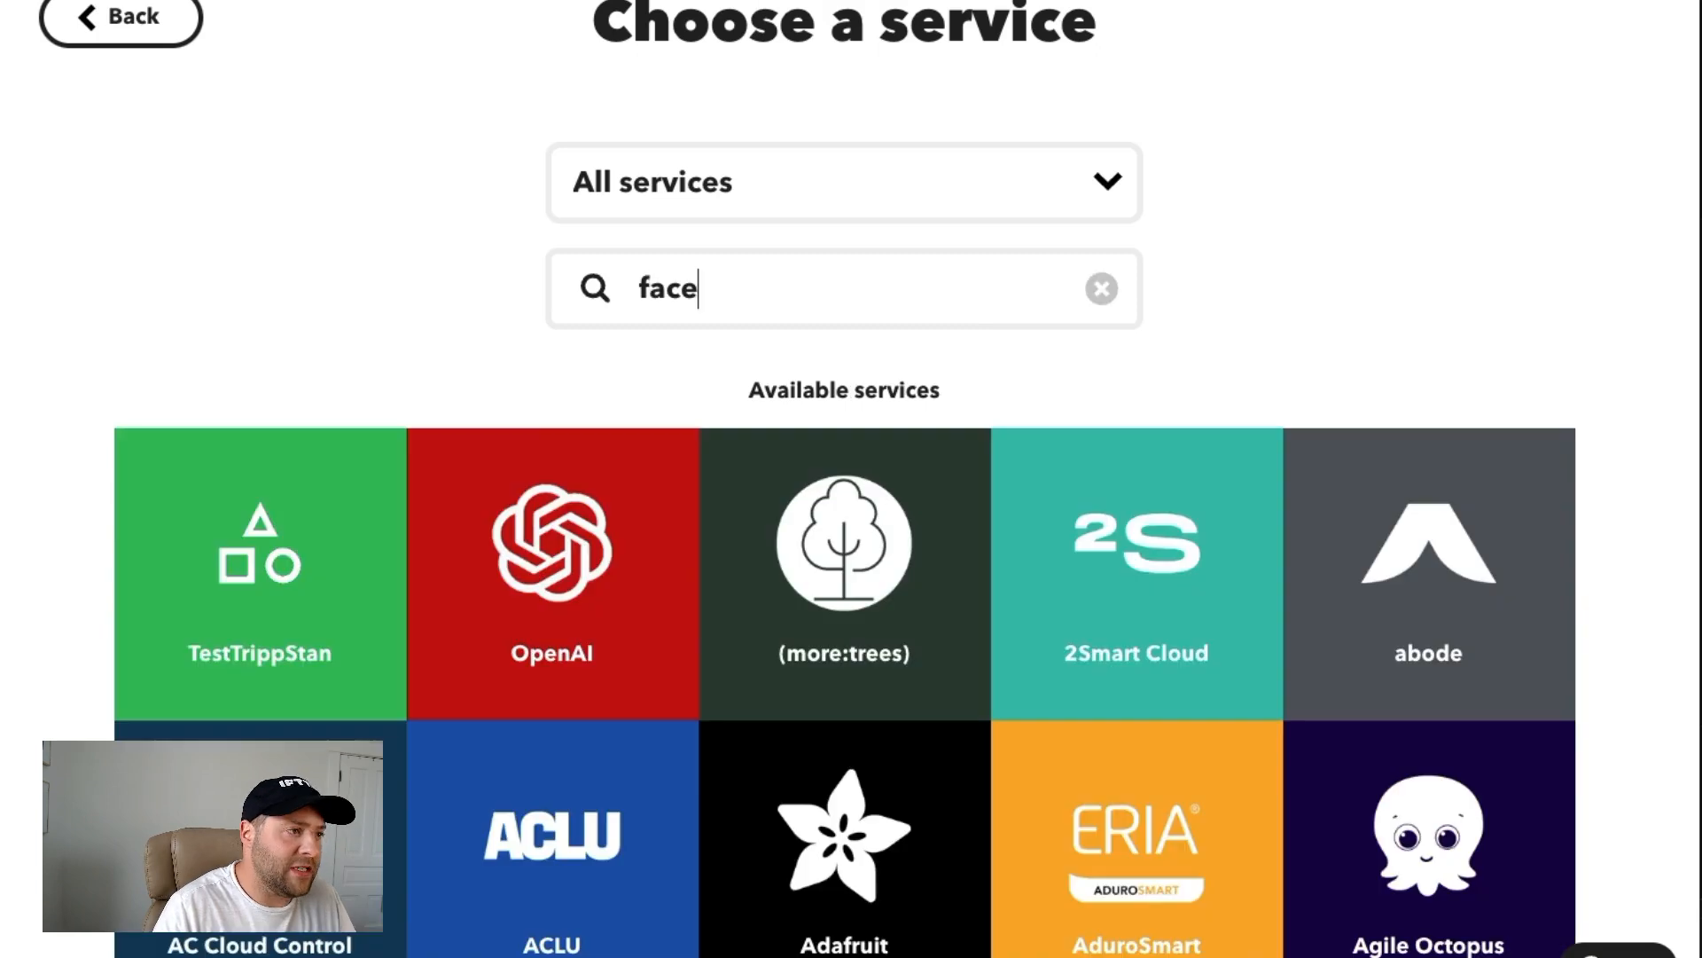
scroll(1015, 424, "down", 2)
left_click(1016, 424)
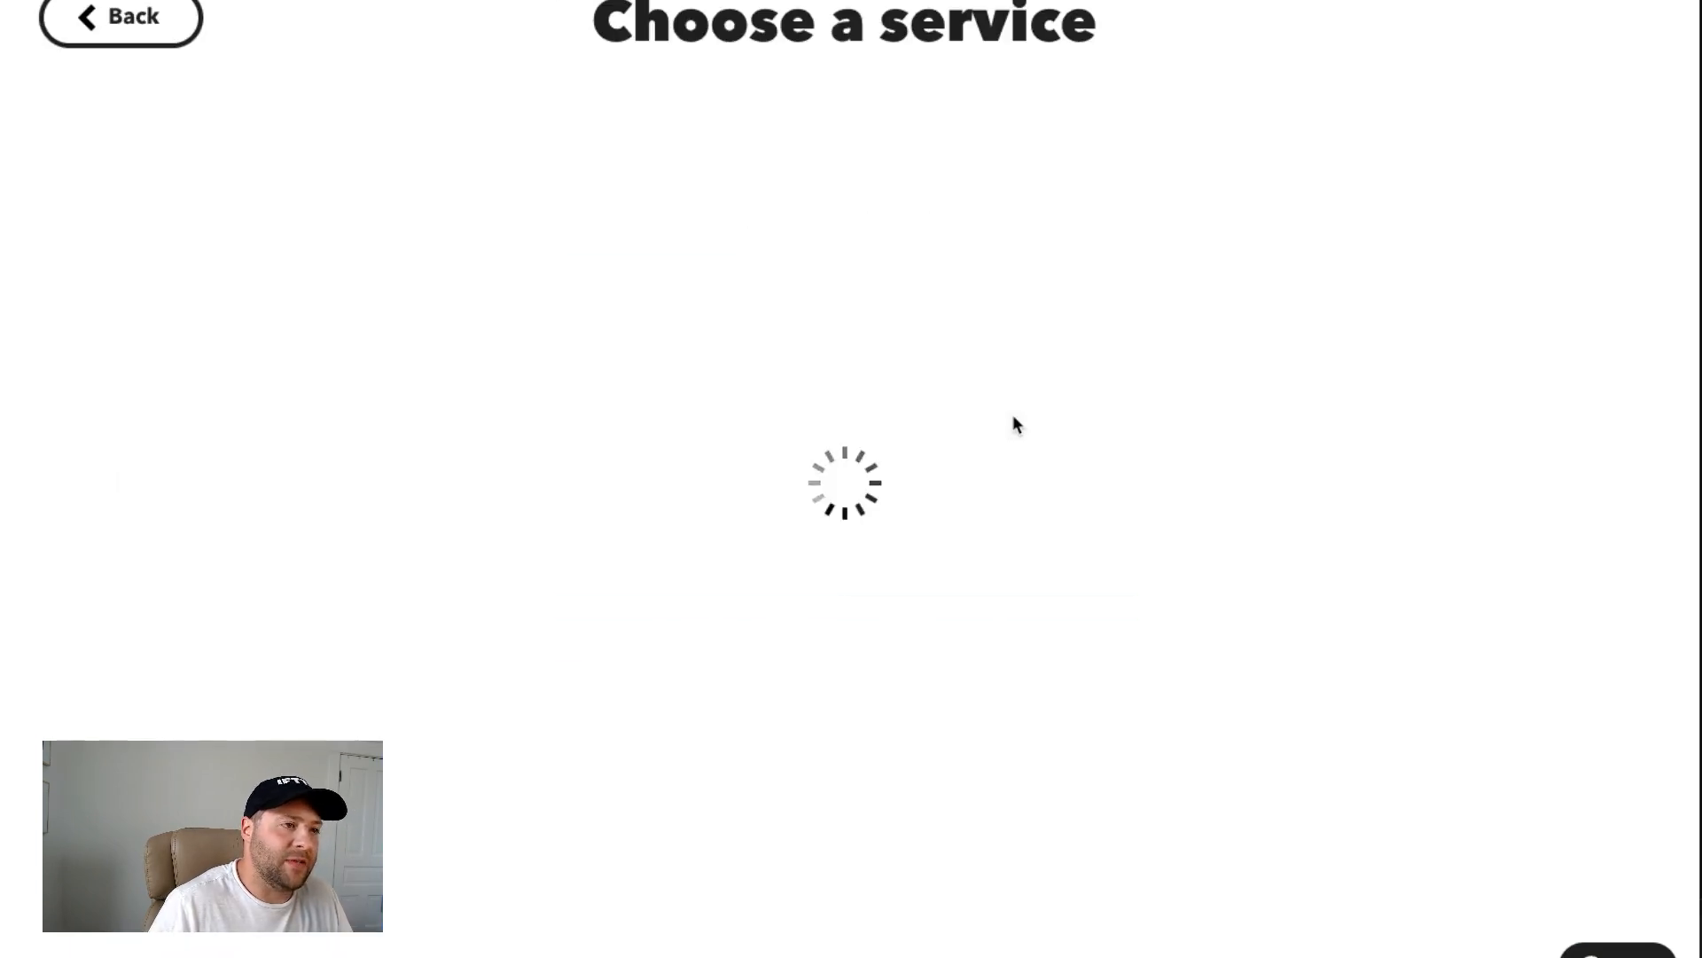
scroll(1016, 424, "down", 4)
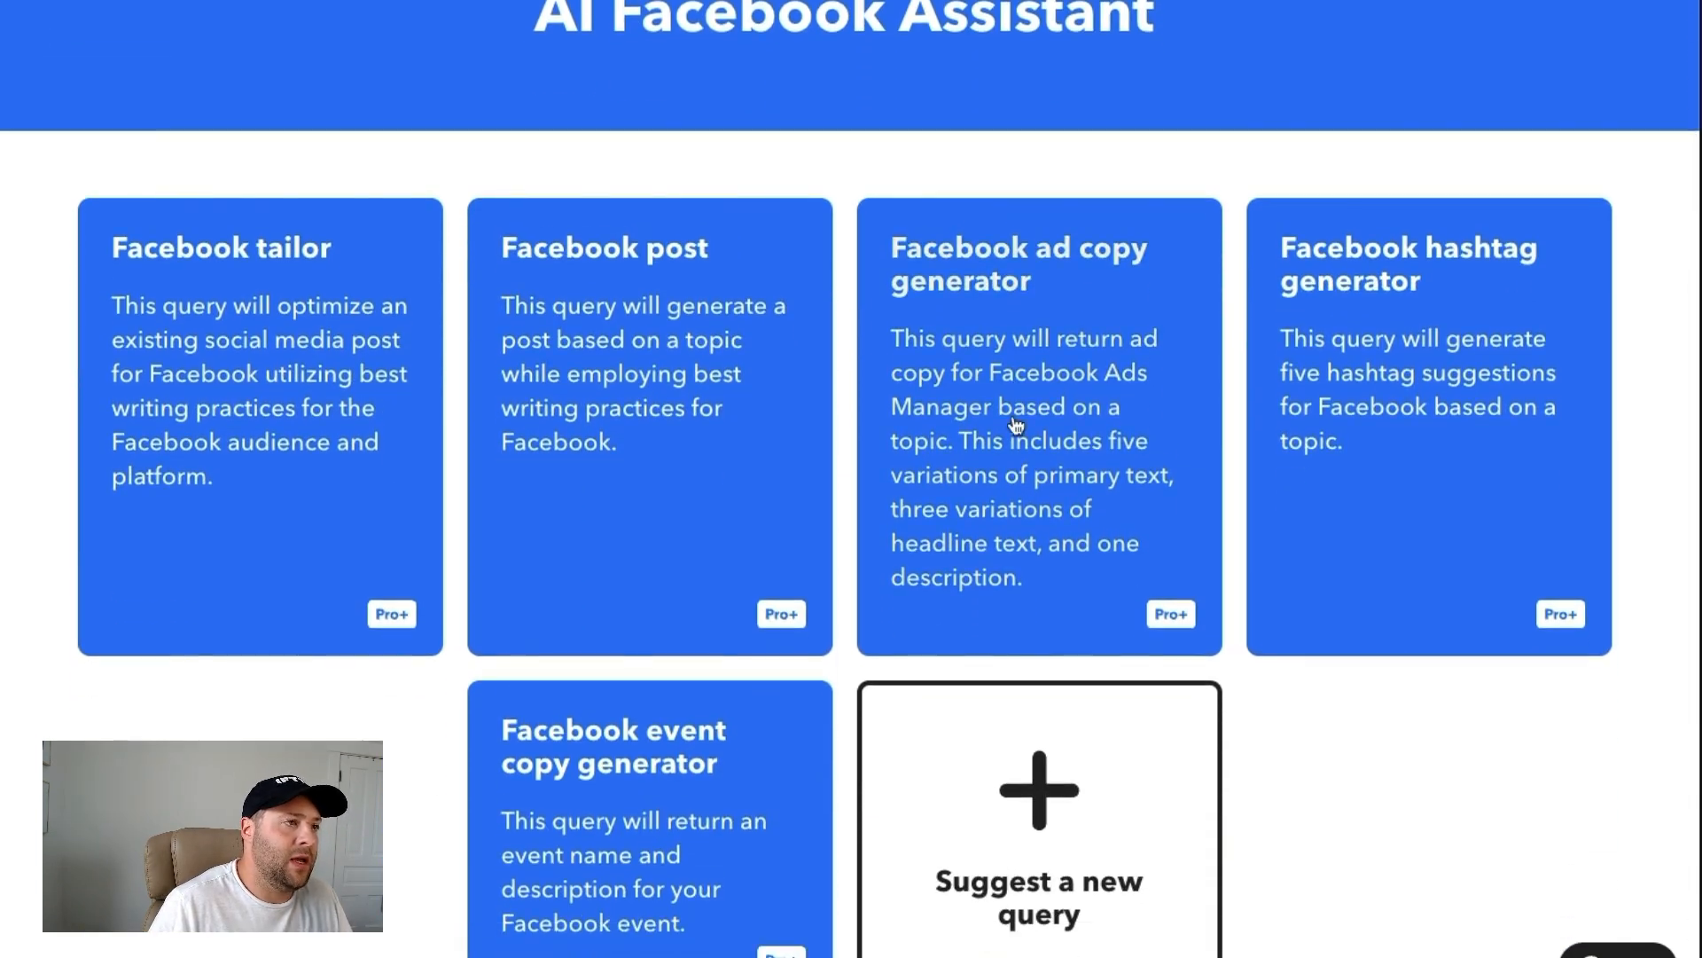
left_click(722, 417)
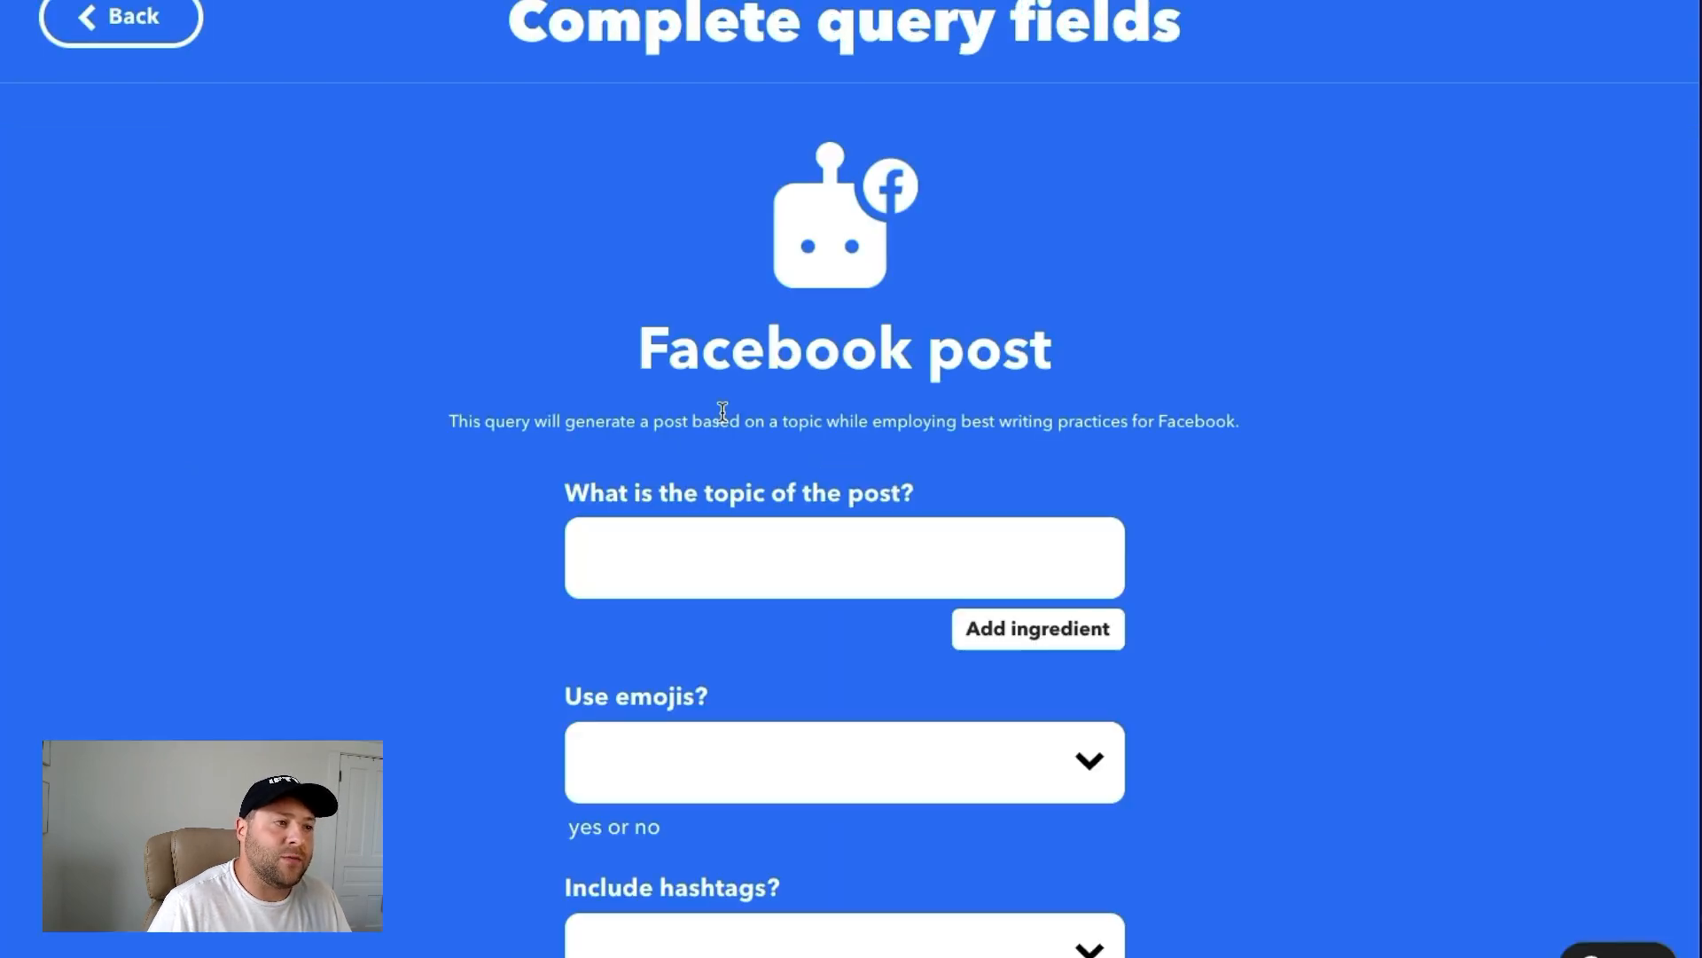
Use the feed's EntryTitle ingredient as the topic of the Facebook post query.
left_click(867, 544)
left_click(1083, 587)
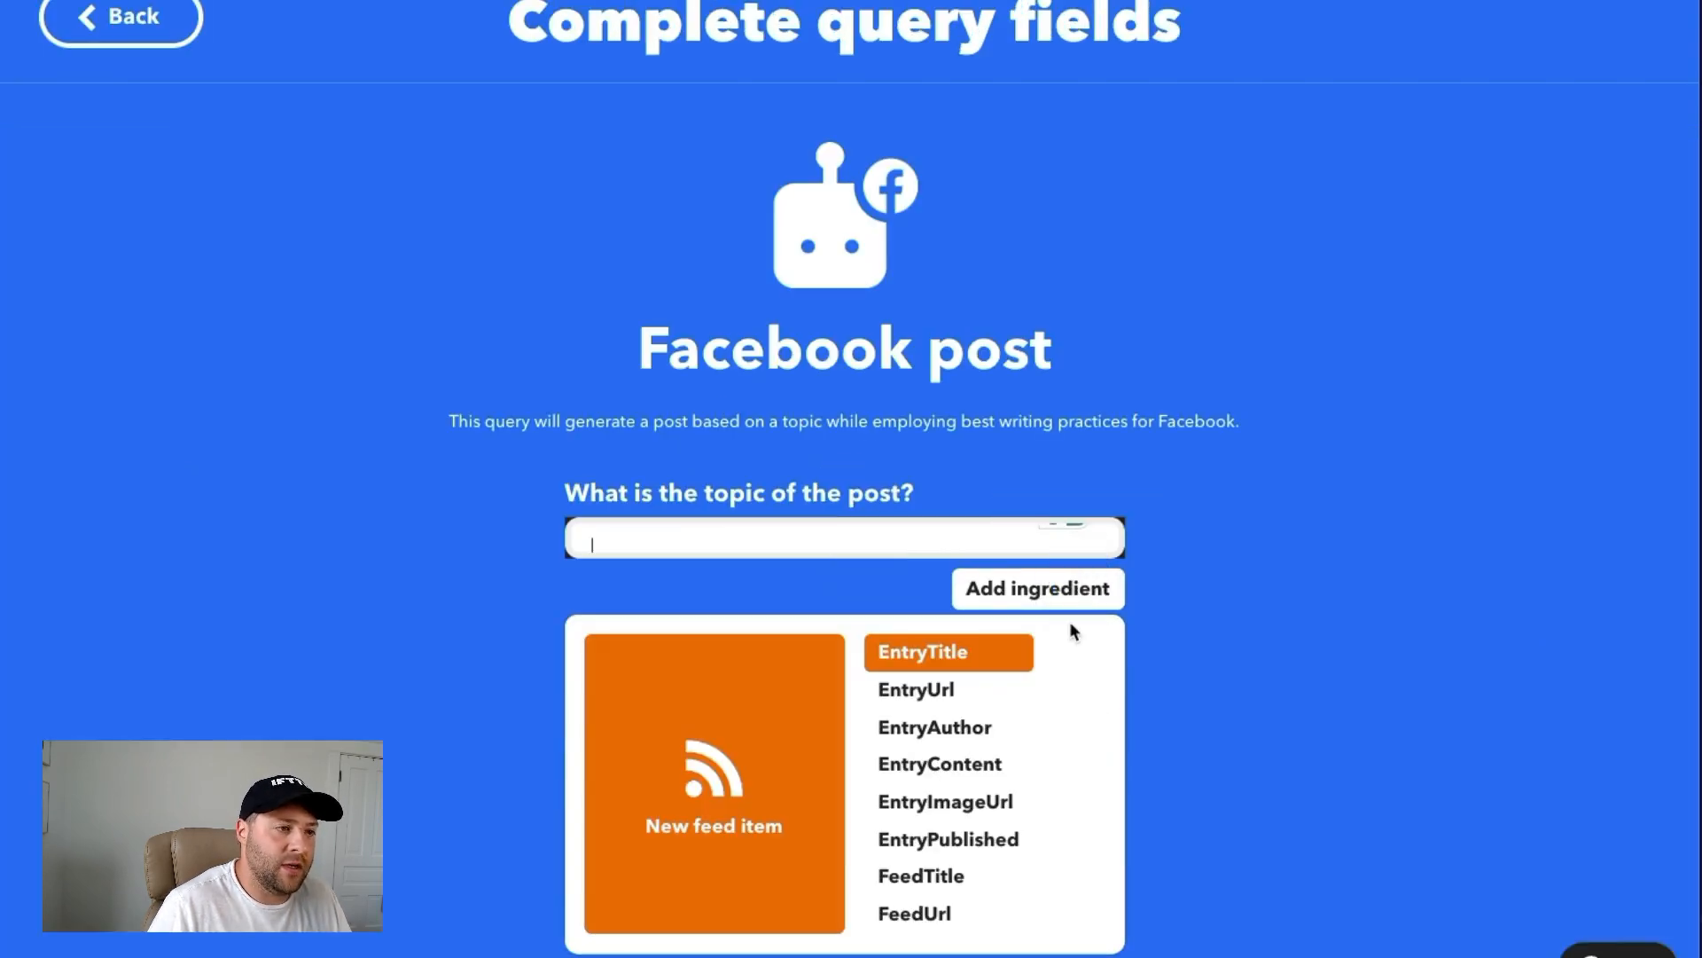
left_click(979, 656)
Create the Facebook post query with emojis set to Yes, hashtags to No, and tone to Friendly.
scroll(979, 660, "down", 2)
scroll(979, 660, "down", 5)
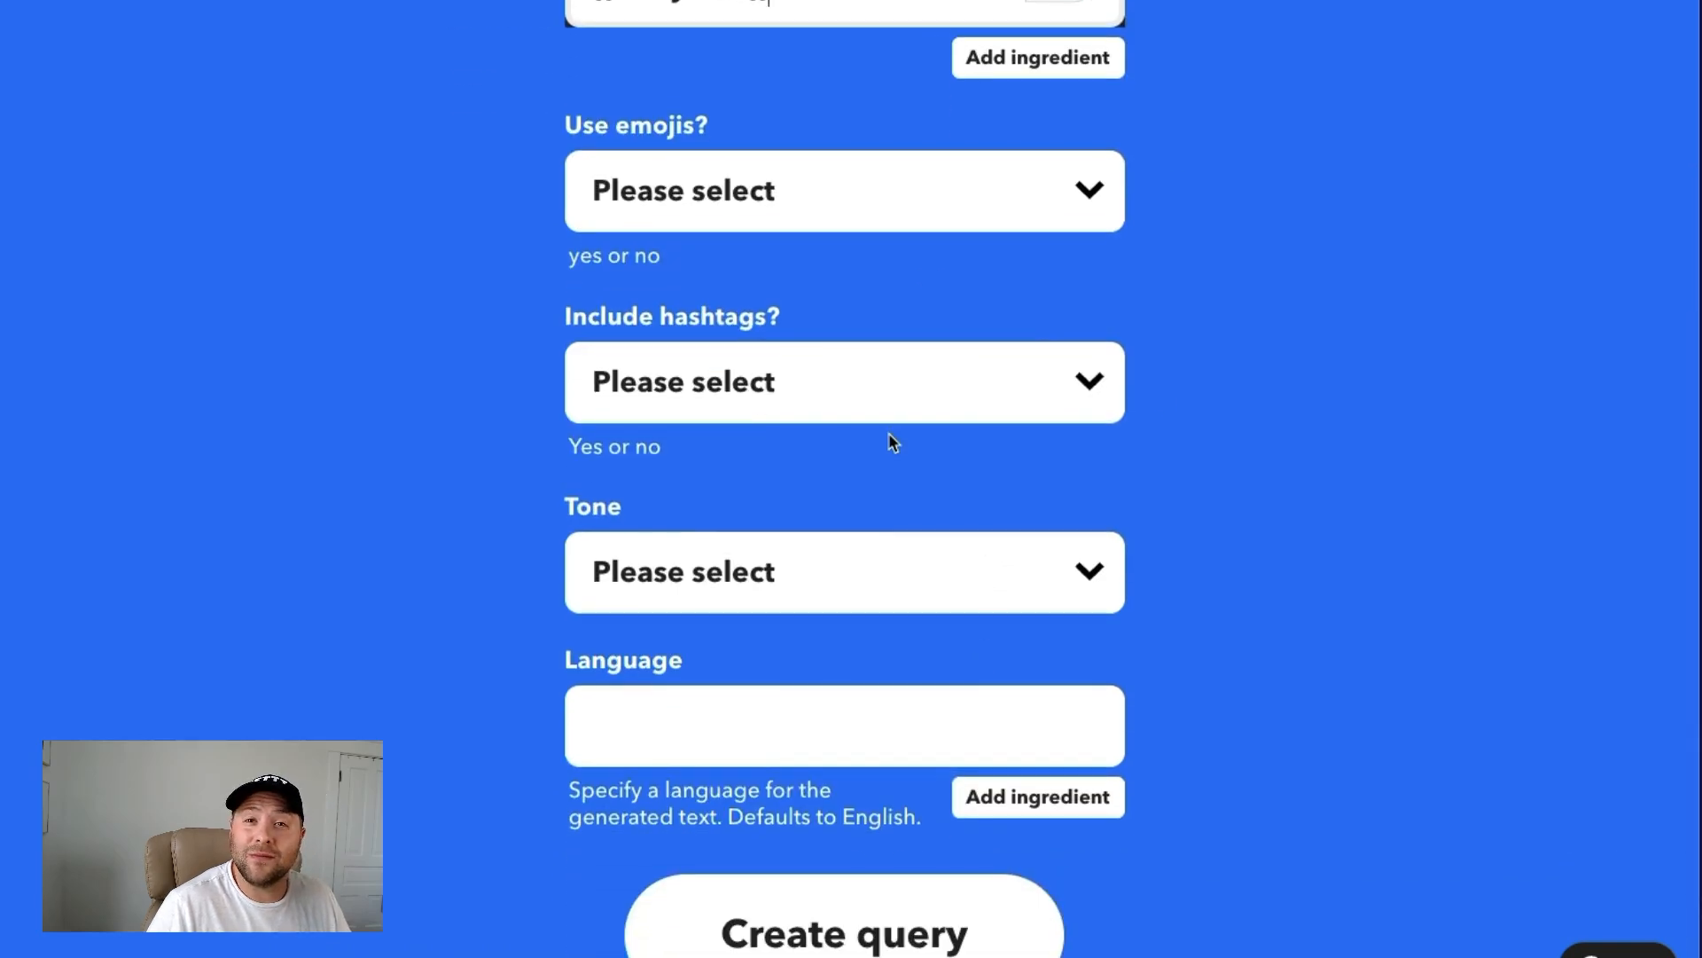
left_click(861, 188)
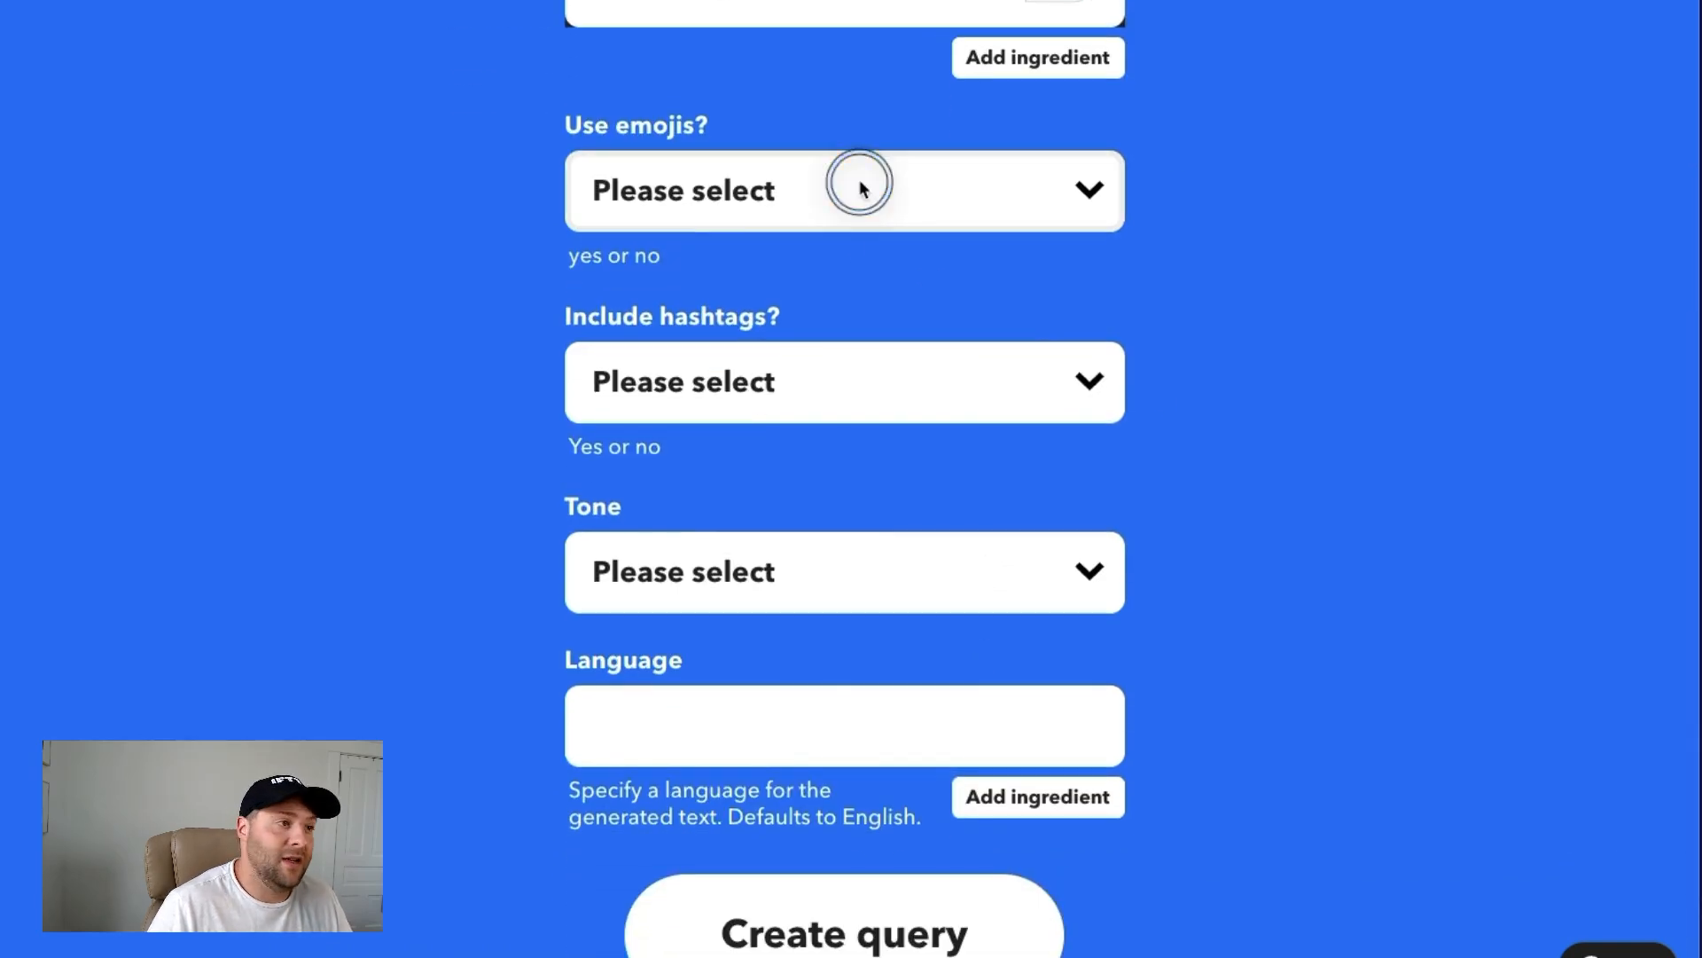
left_click(834, 274)
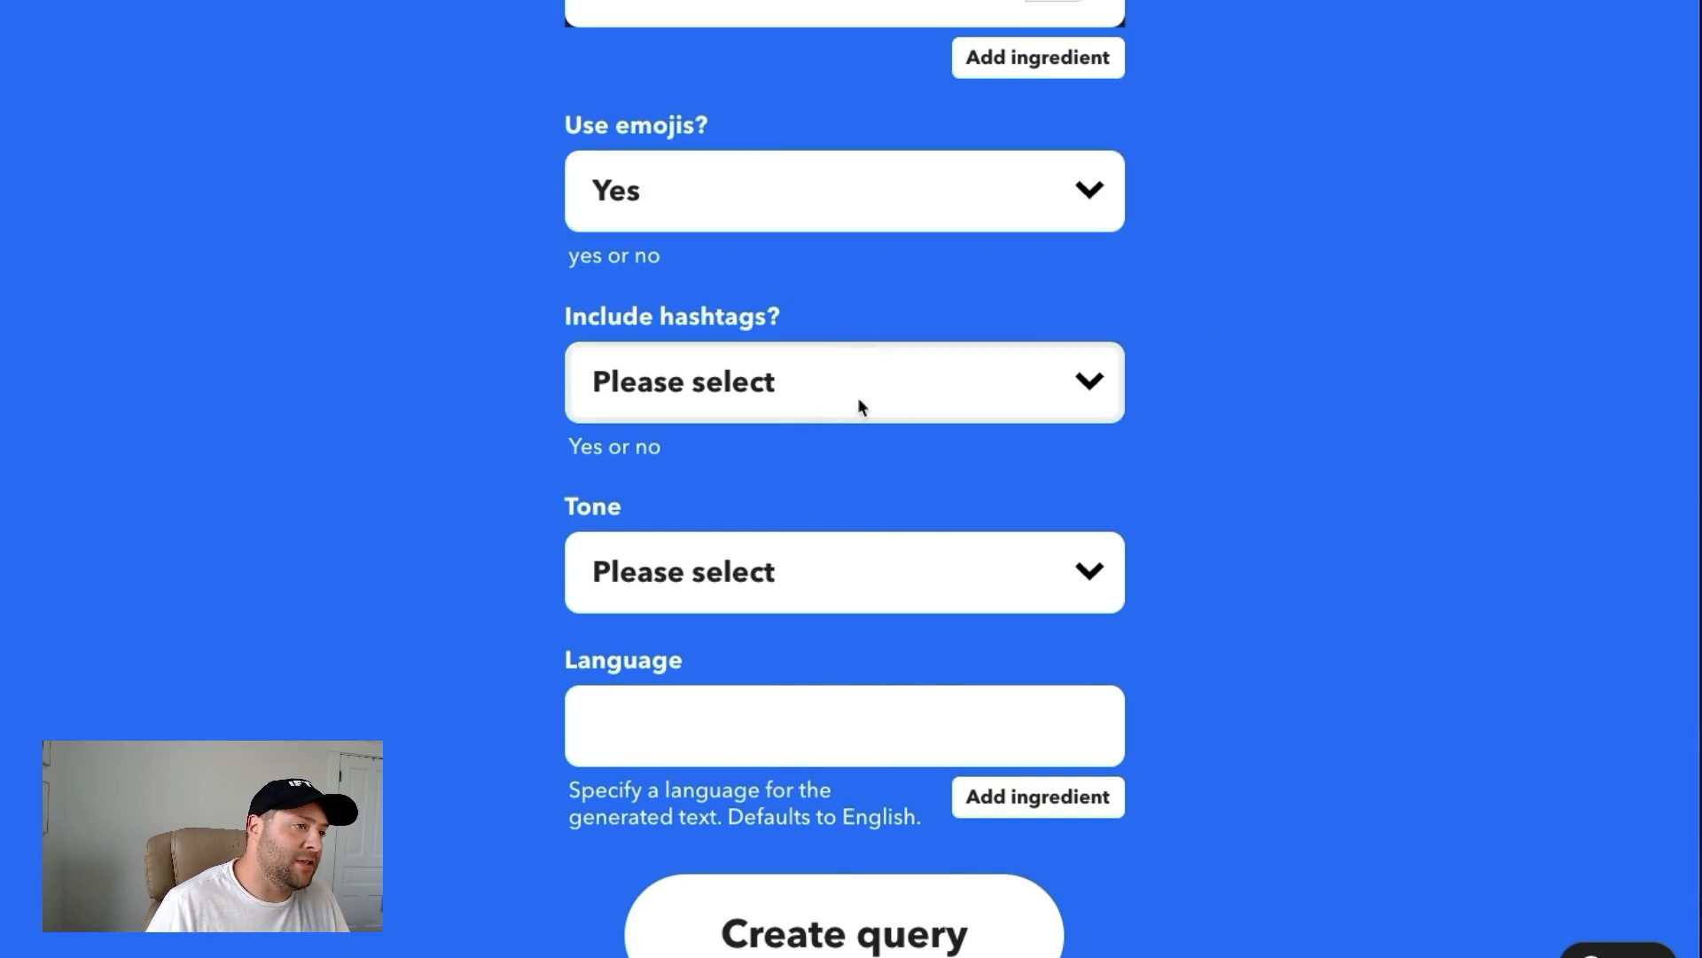
left_click(857, 424)
left_click(857, 427)
scroll(855, 444, "down", 1)
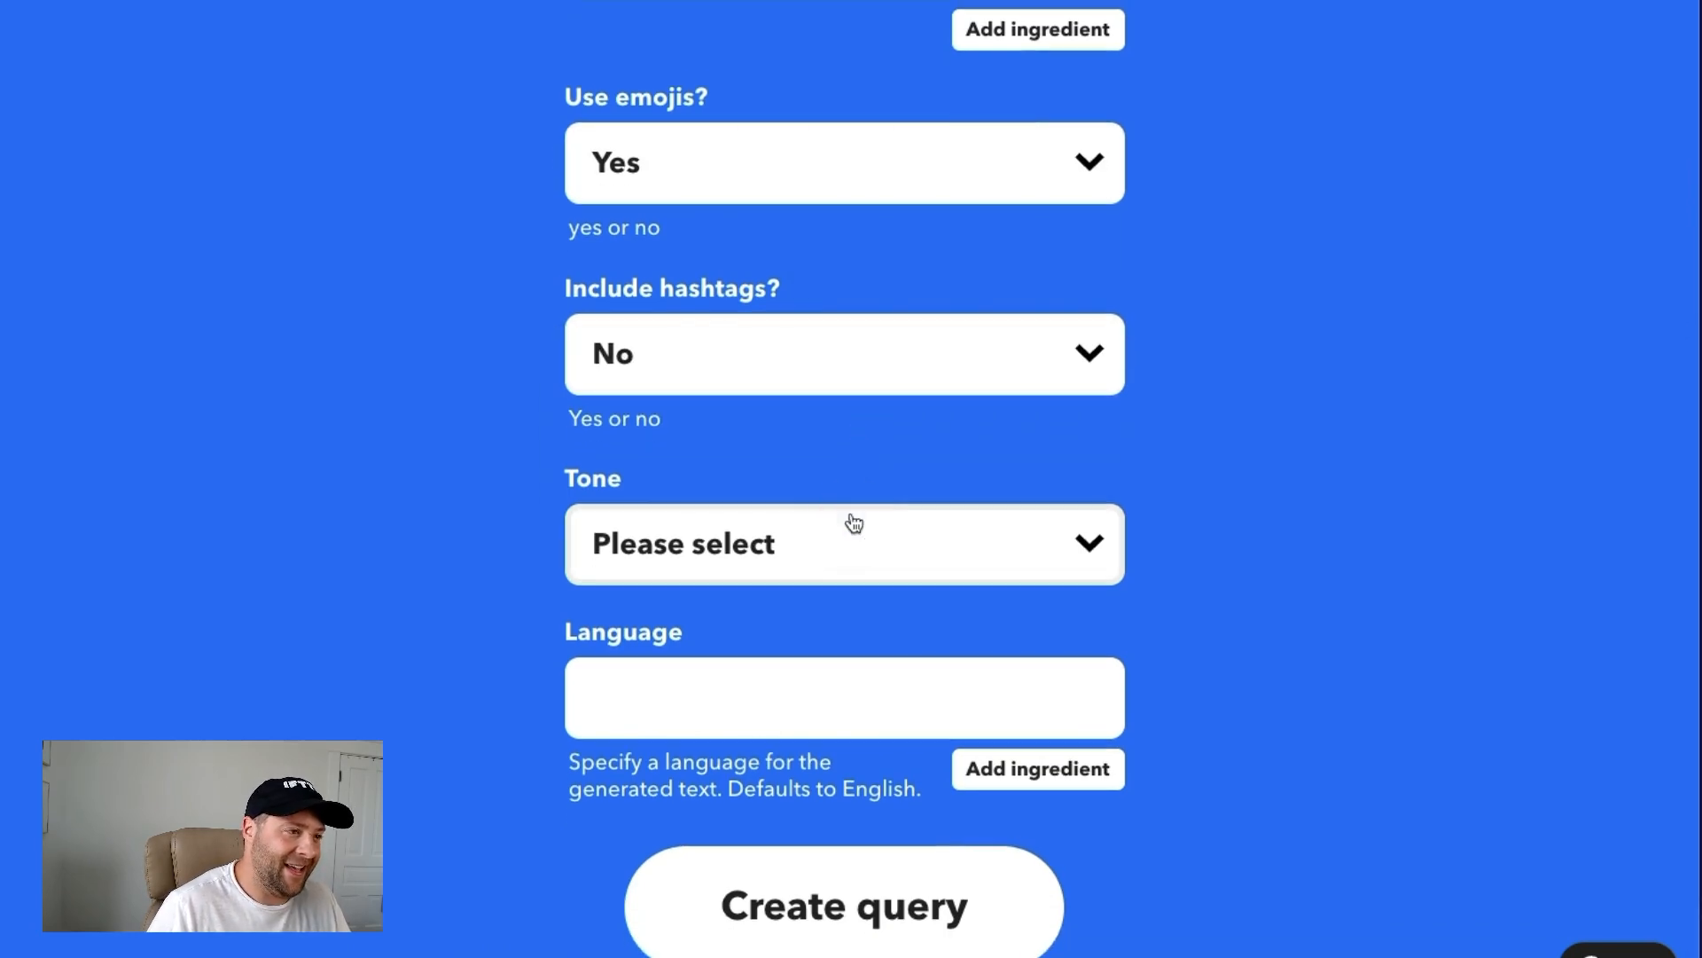
left_click(847, 626)
left_click(851, 631)
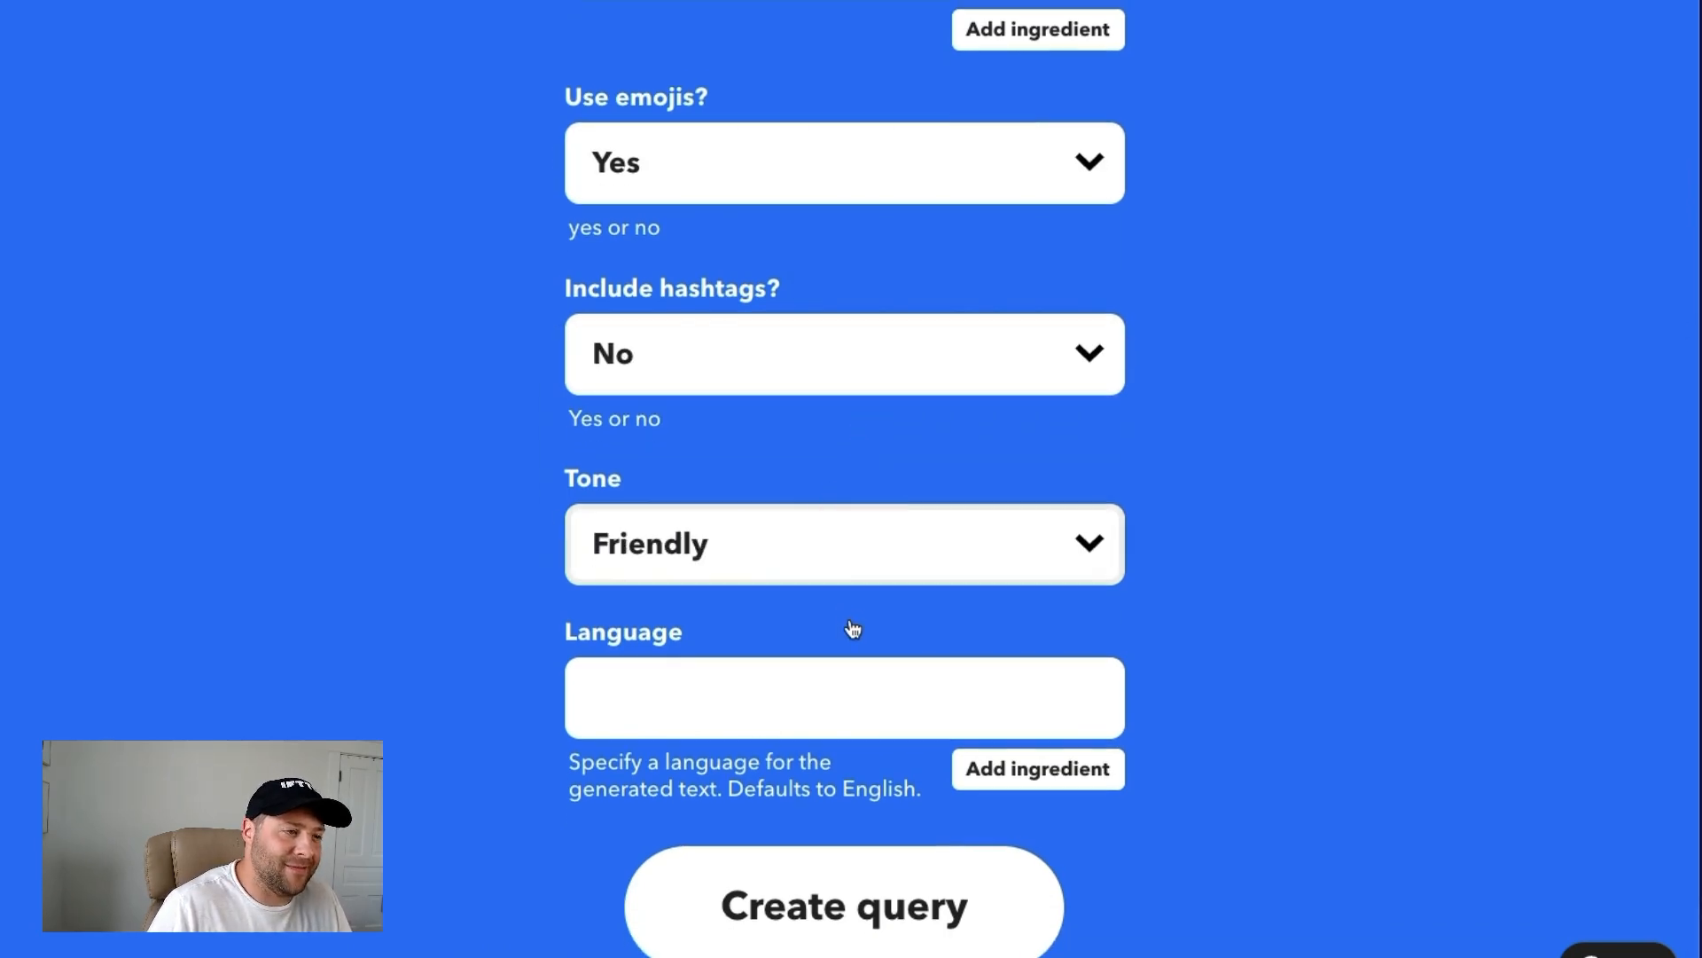
left_click(881, 875)
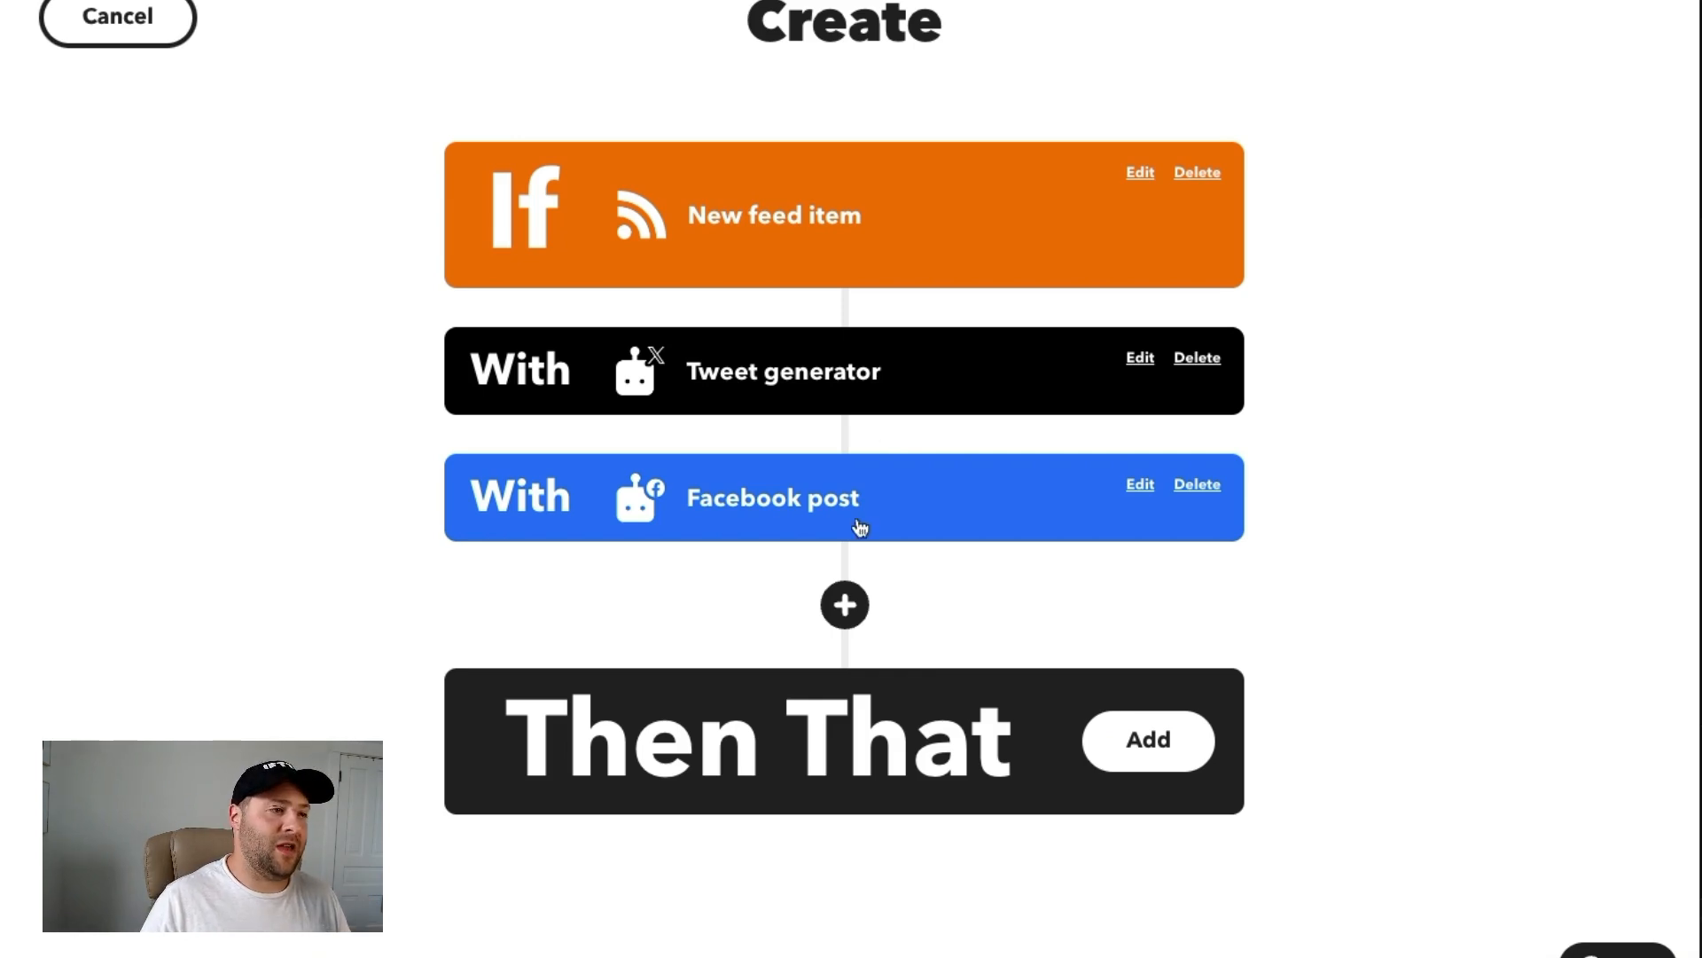
Add the Facebook Pages action Create a link post, keeping EntryUrl as its link URL.
left_click(1177, 754)
left_click(813, 289)
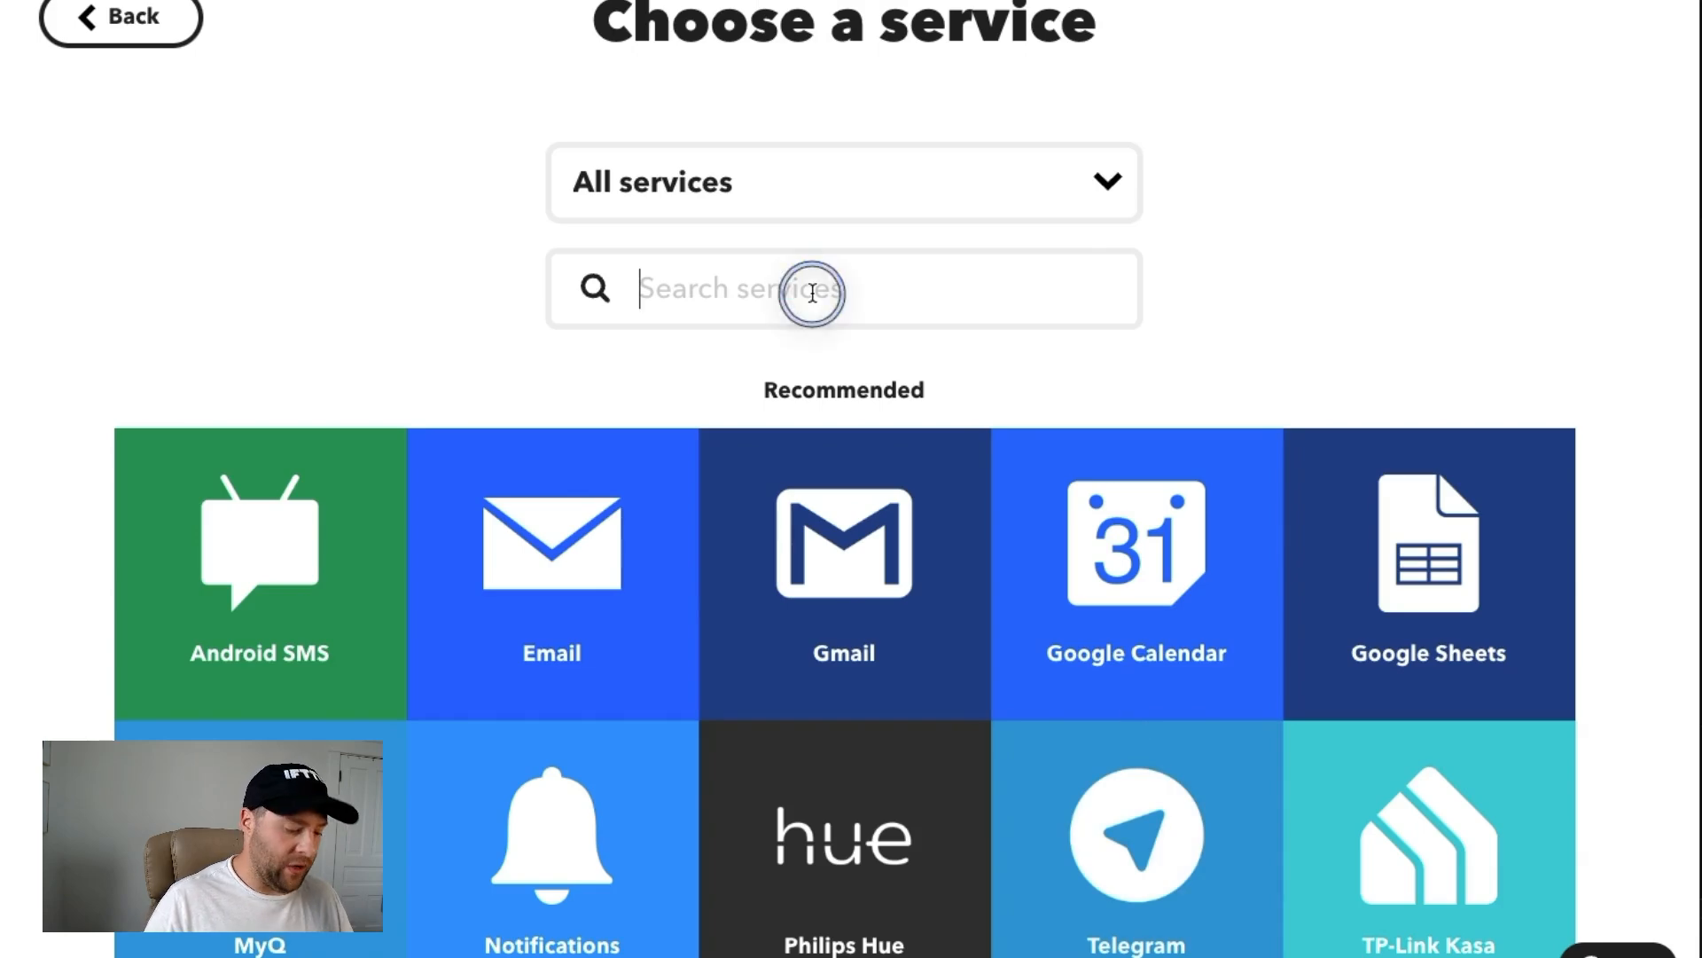
type("facebo")
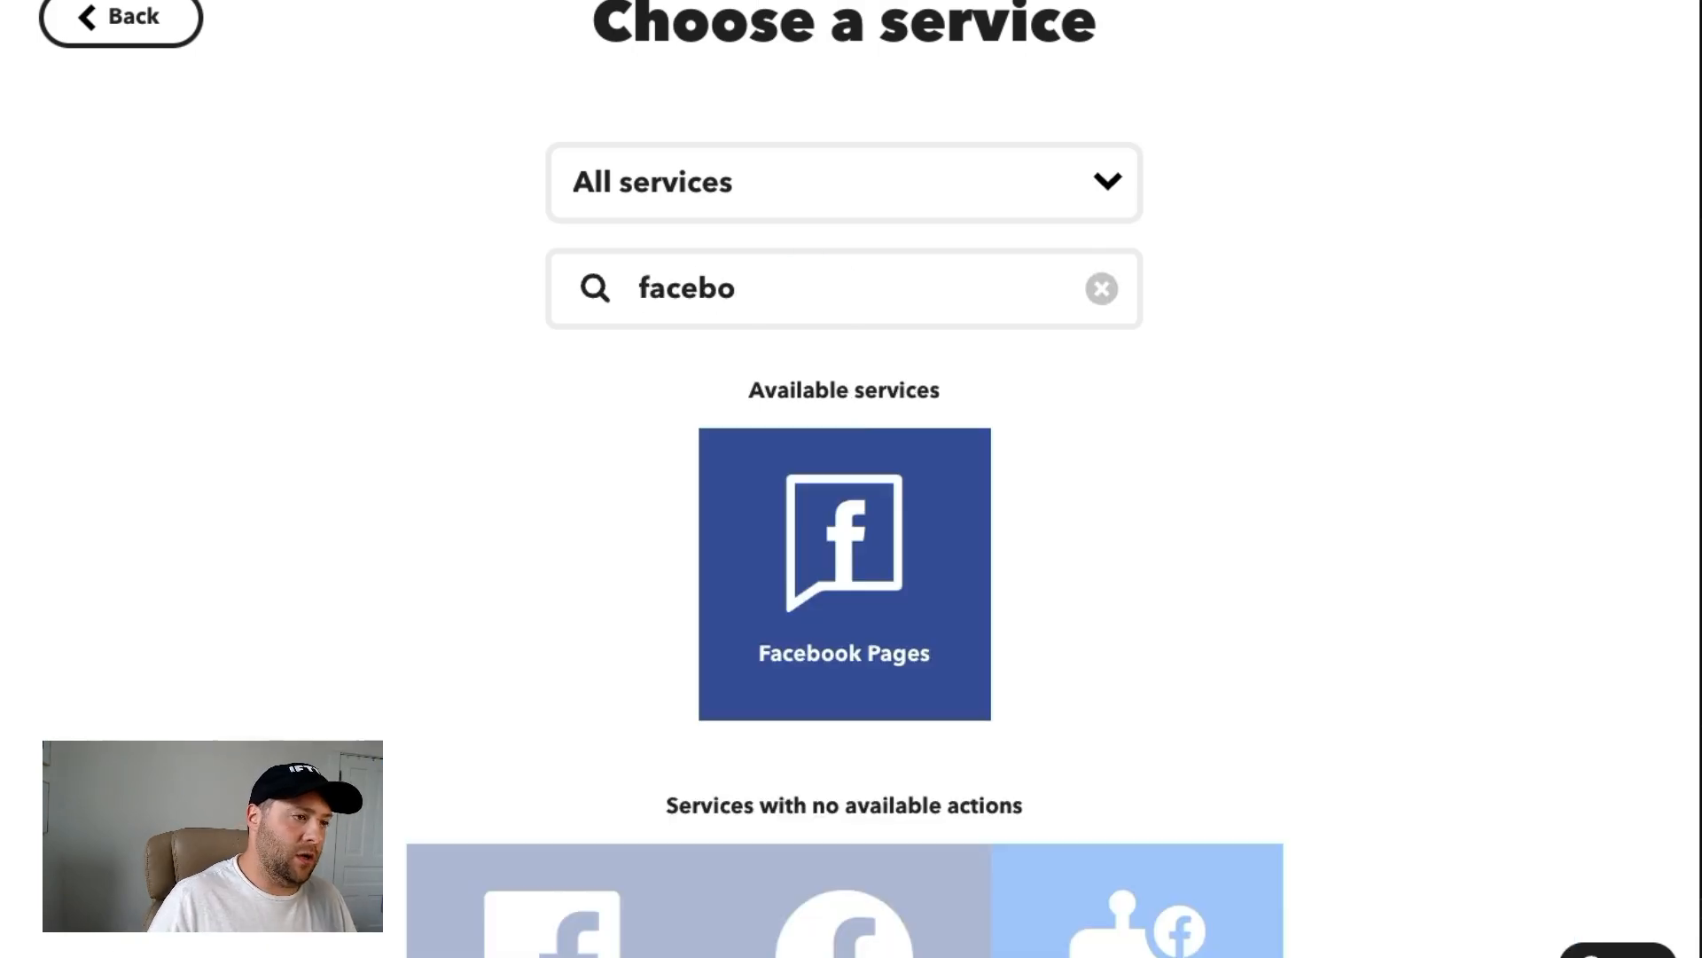
left_click(709, 646)
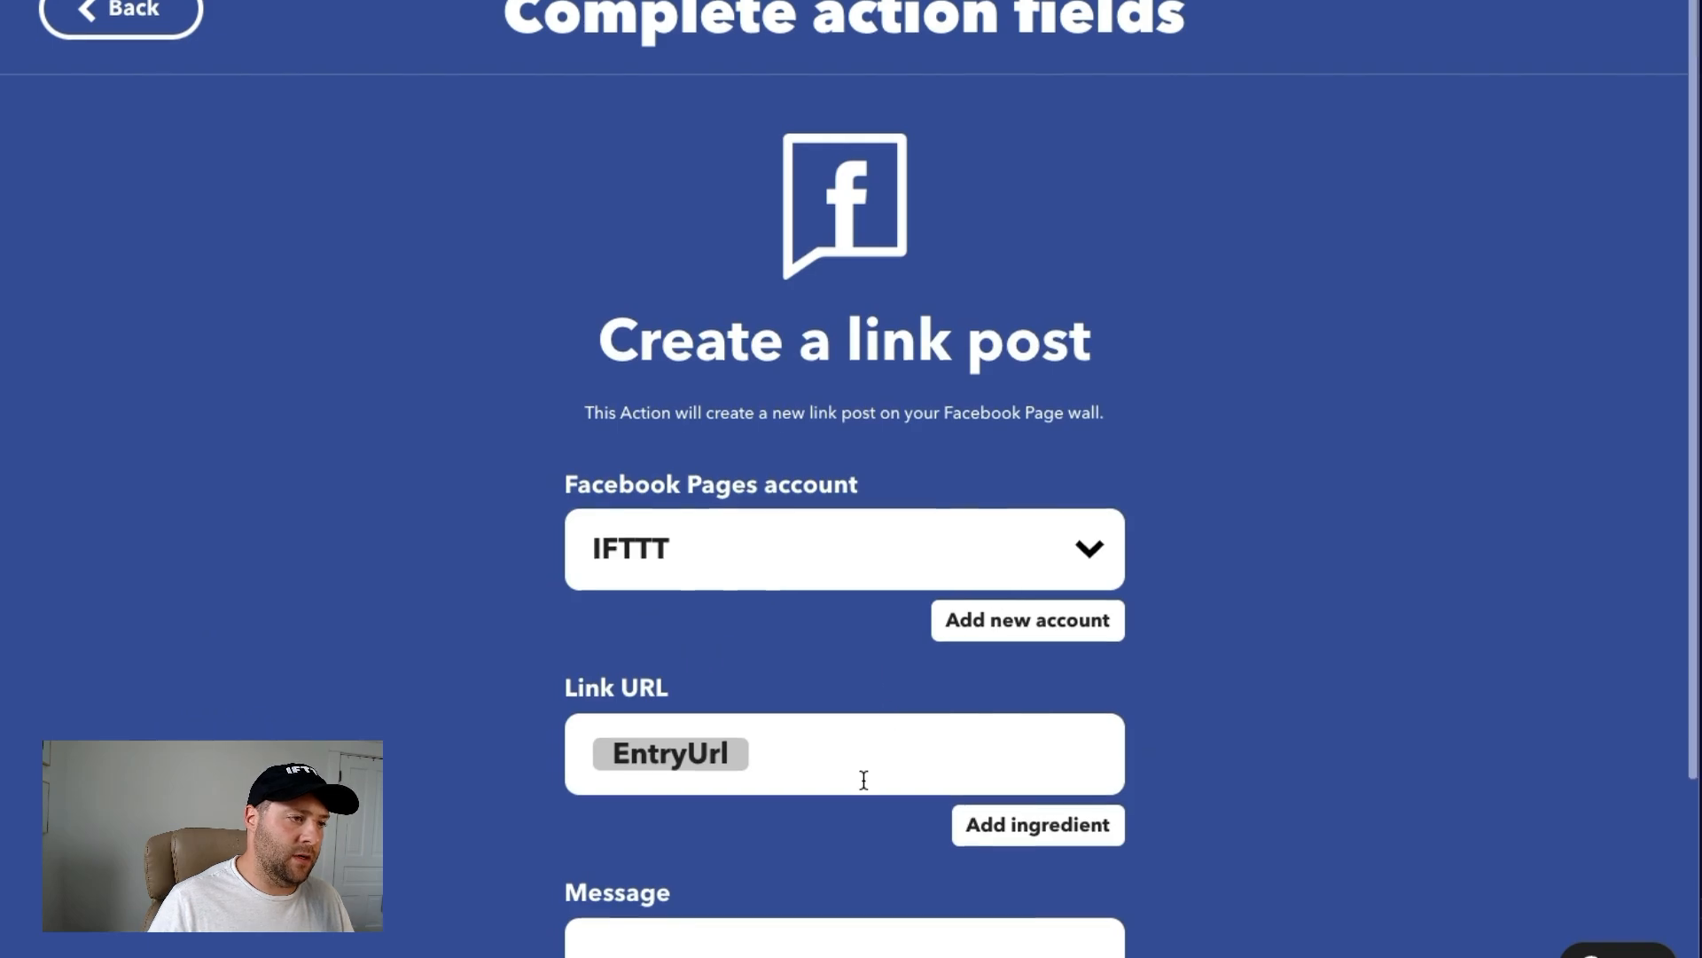
scroll(864, 780, "down", 3)
left_click(834, 455)
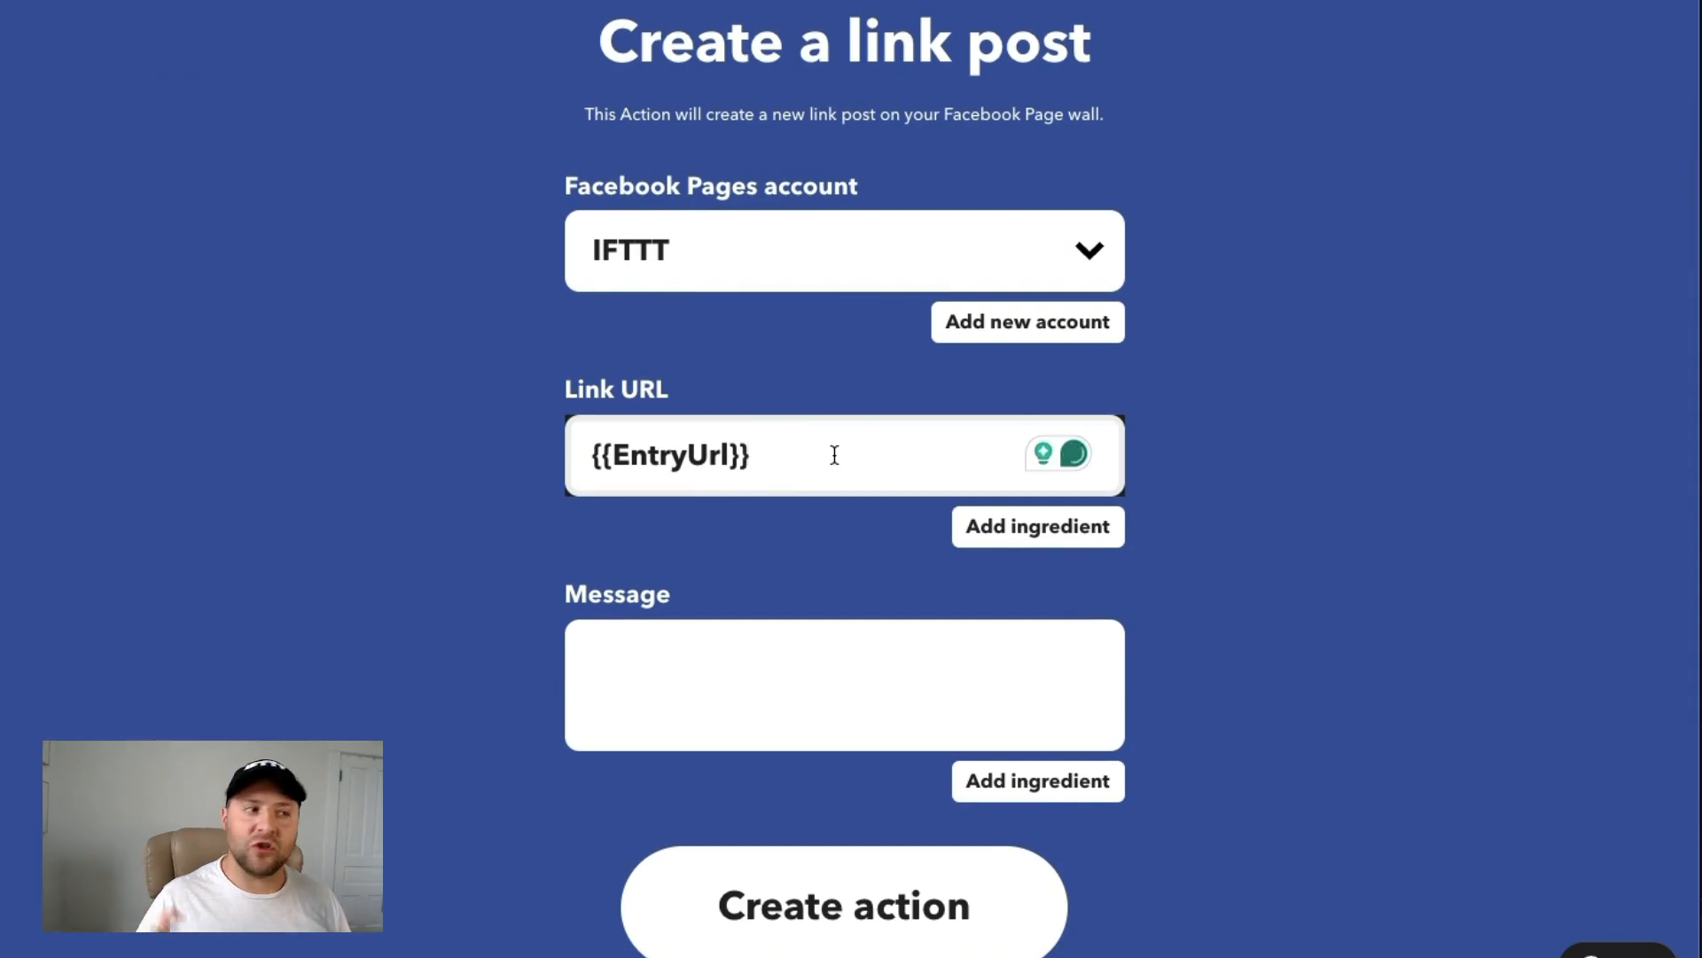
Insert the AI Facebook Assistant's FacebookPost ingredient as the link post's message and create the action.
left_click(870, 716)
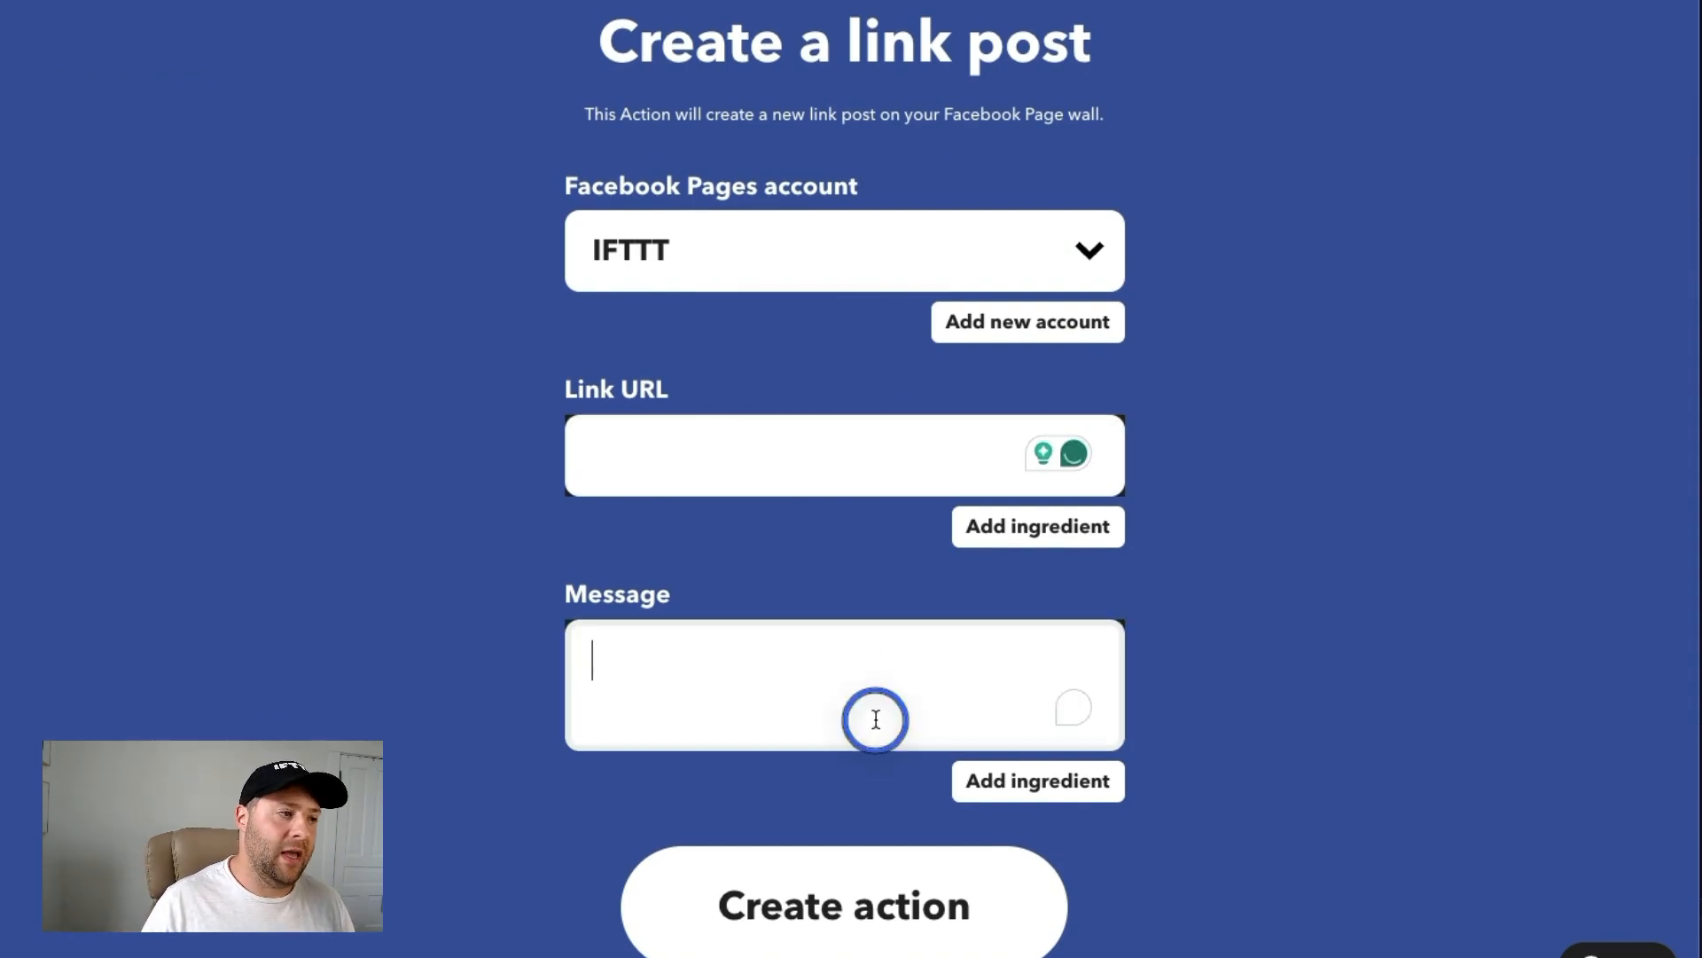
left_click(1084, 784)
scroll(1075, 789, "down", 1)
scroll(1073, 790, "down", 1)
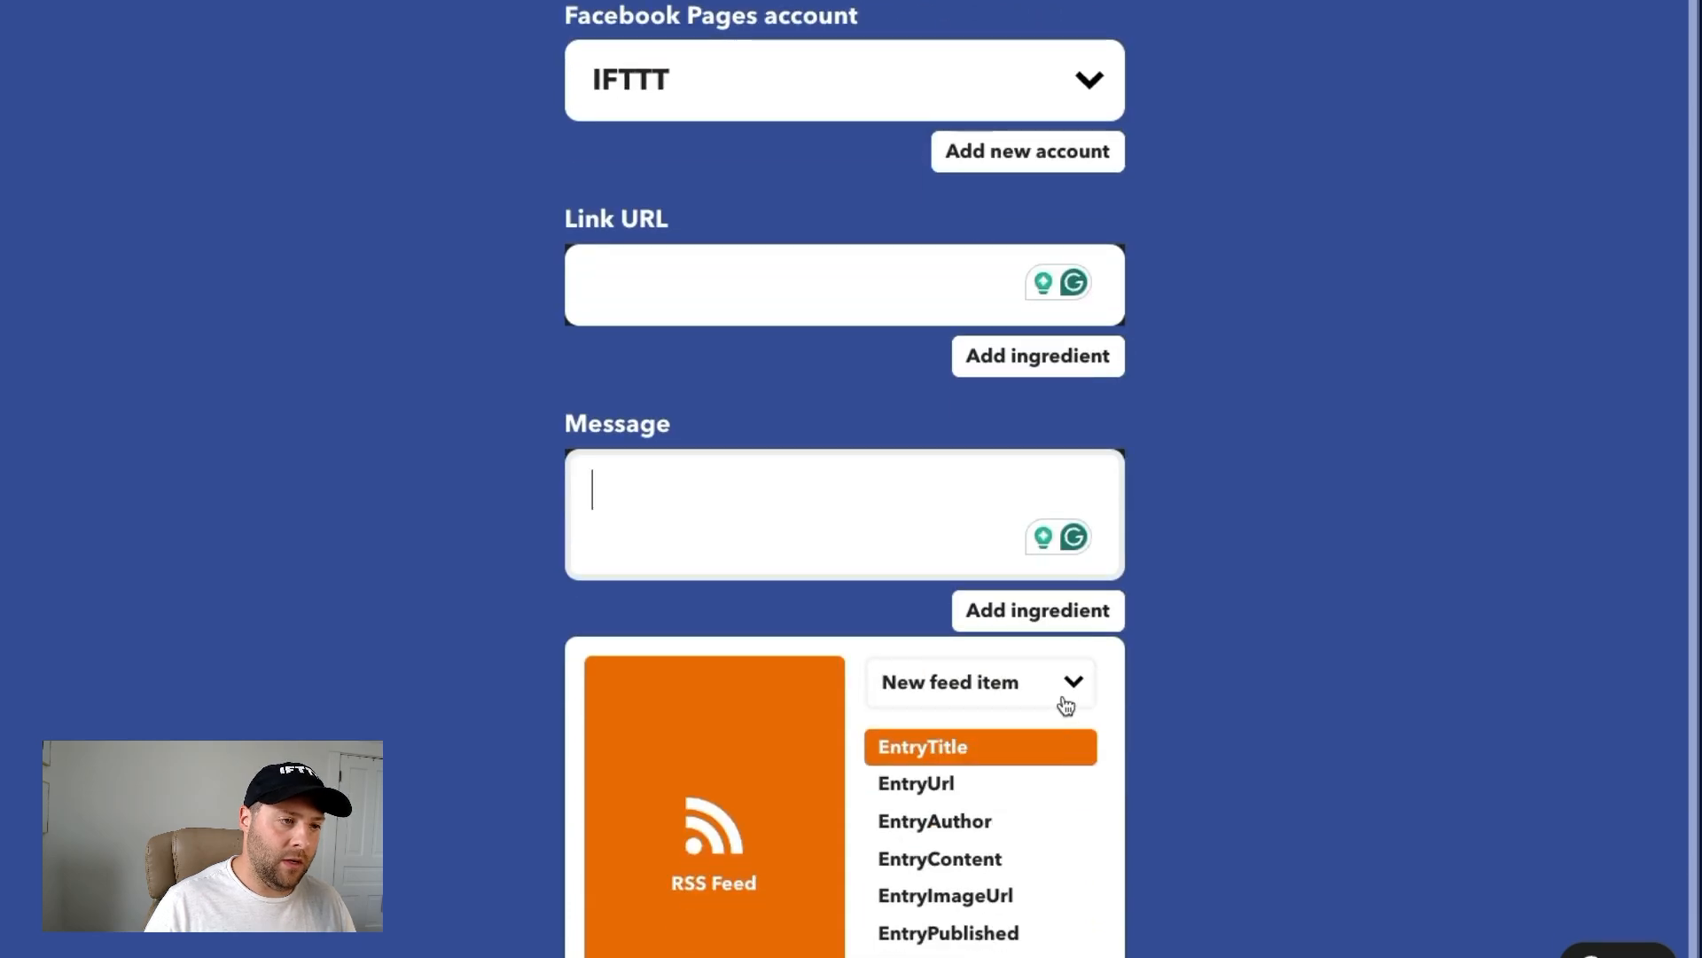
left_click(1064, 682)
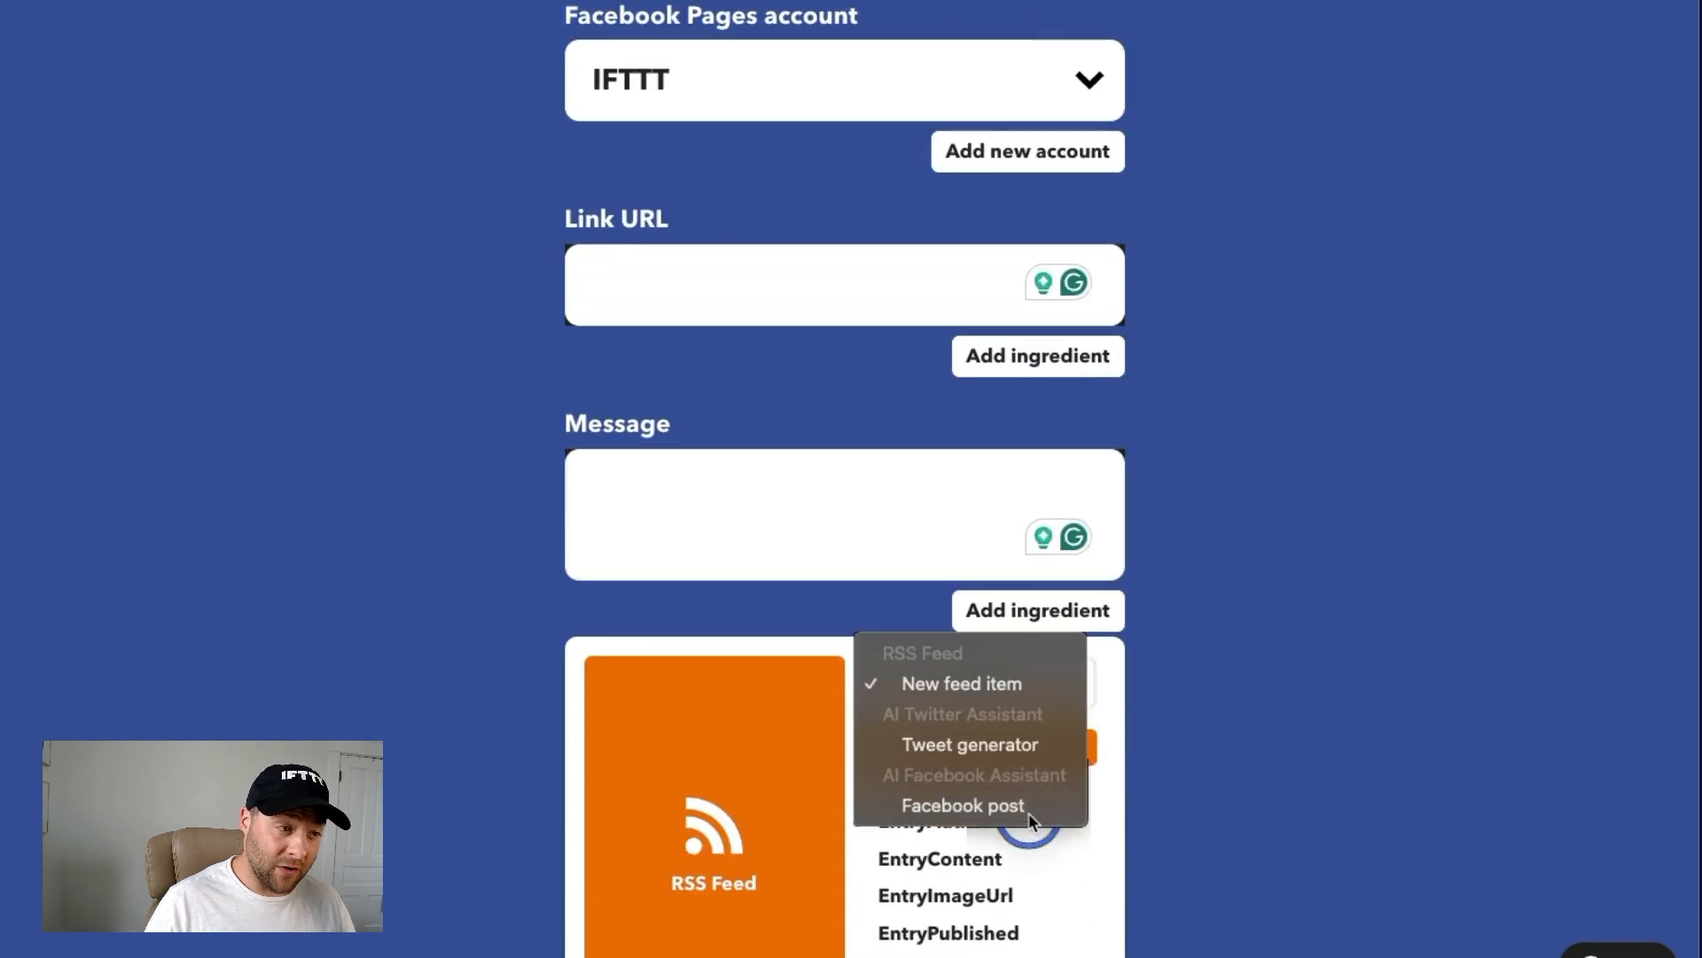
left_click(967, 805)
left_click(945, 916)
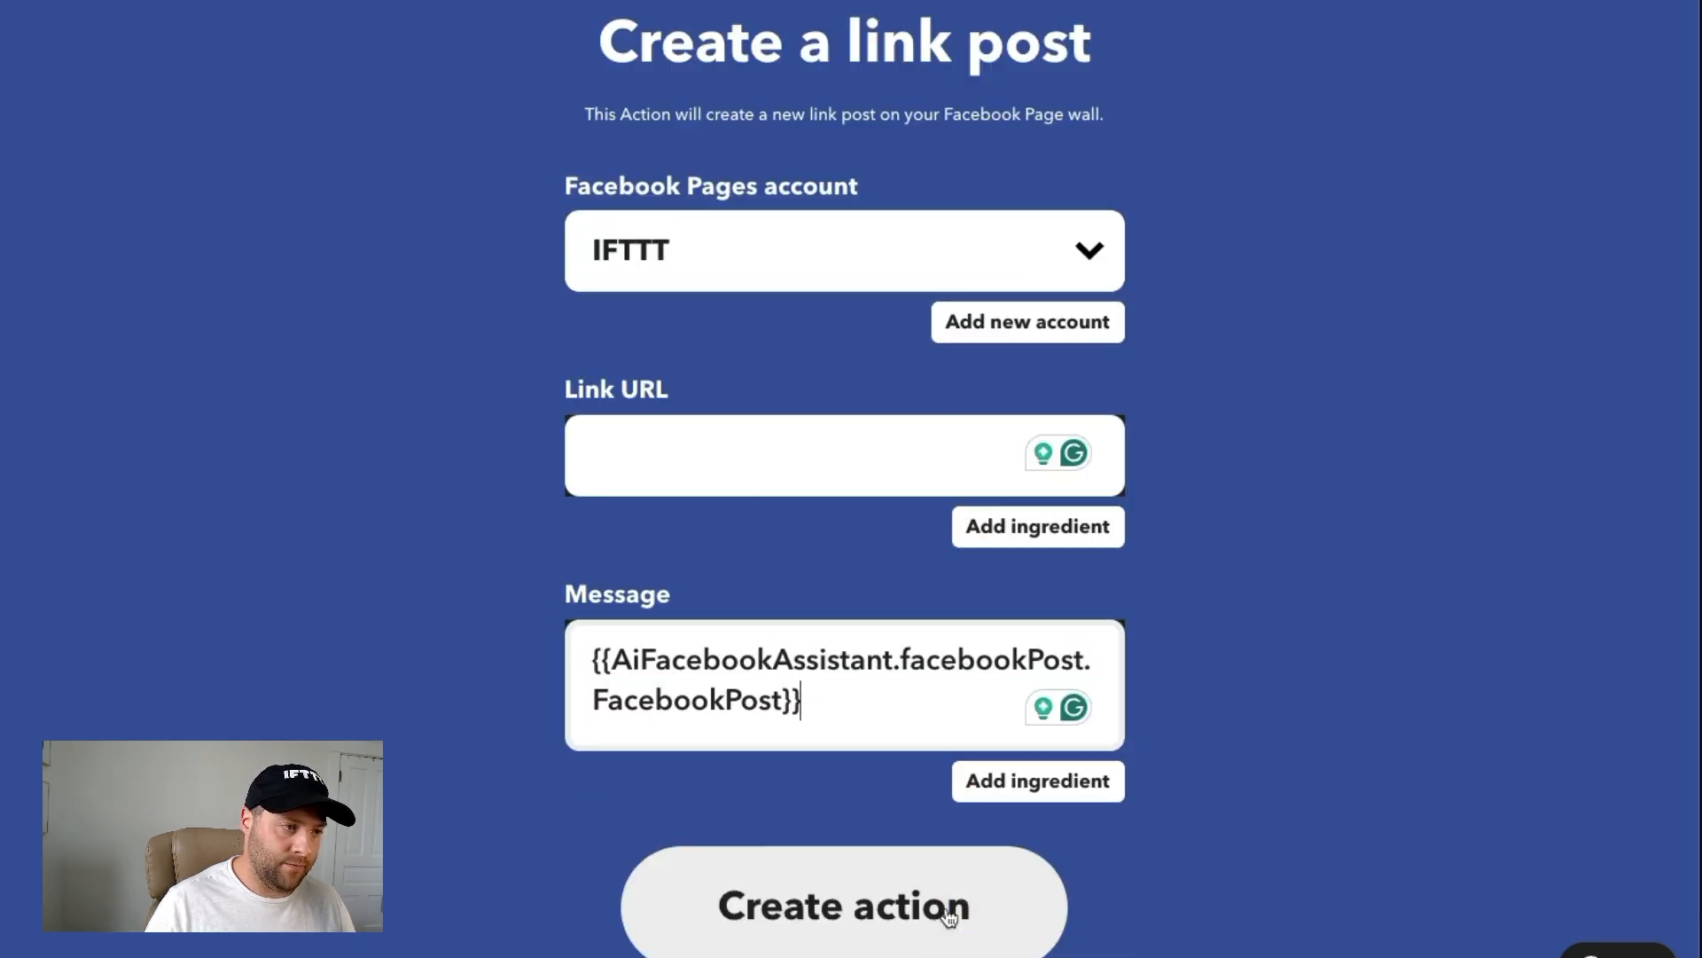
left_click(883, 881)
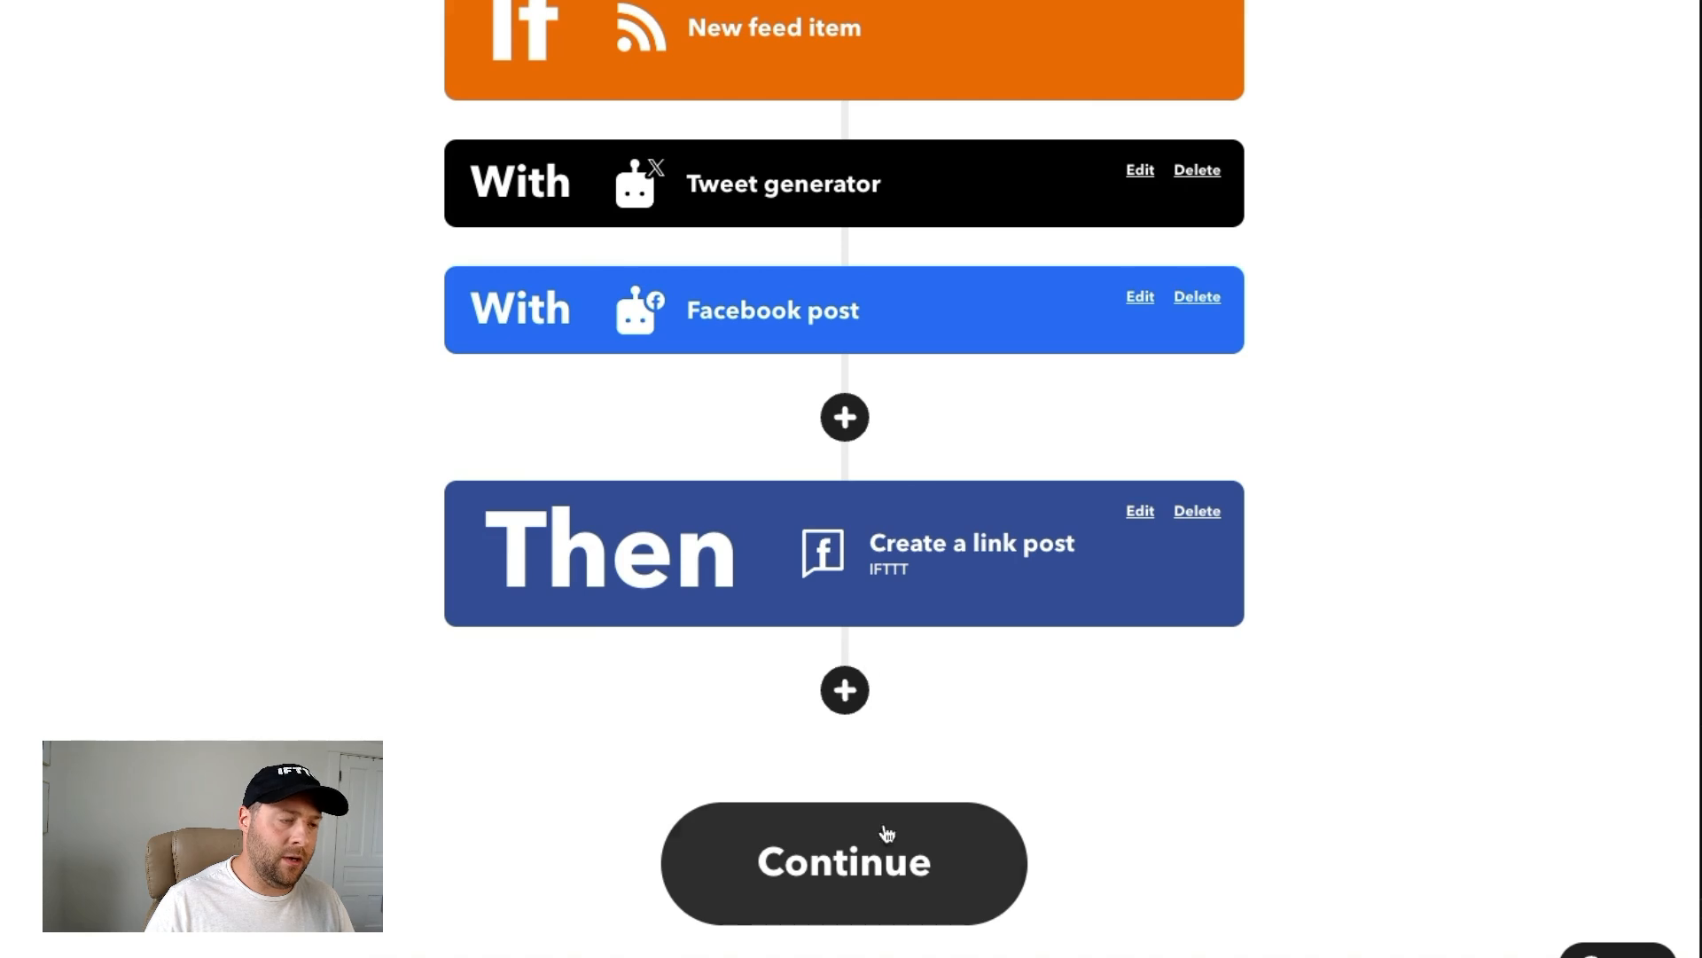
Add another action to the applet using Twitter's Post a tweet option.
left_click(844, 688)
type("twitt")
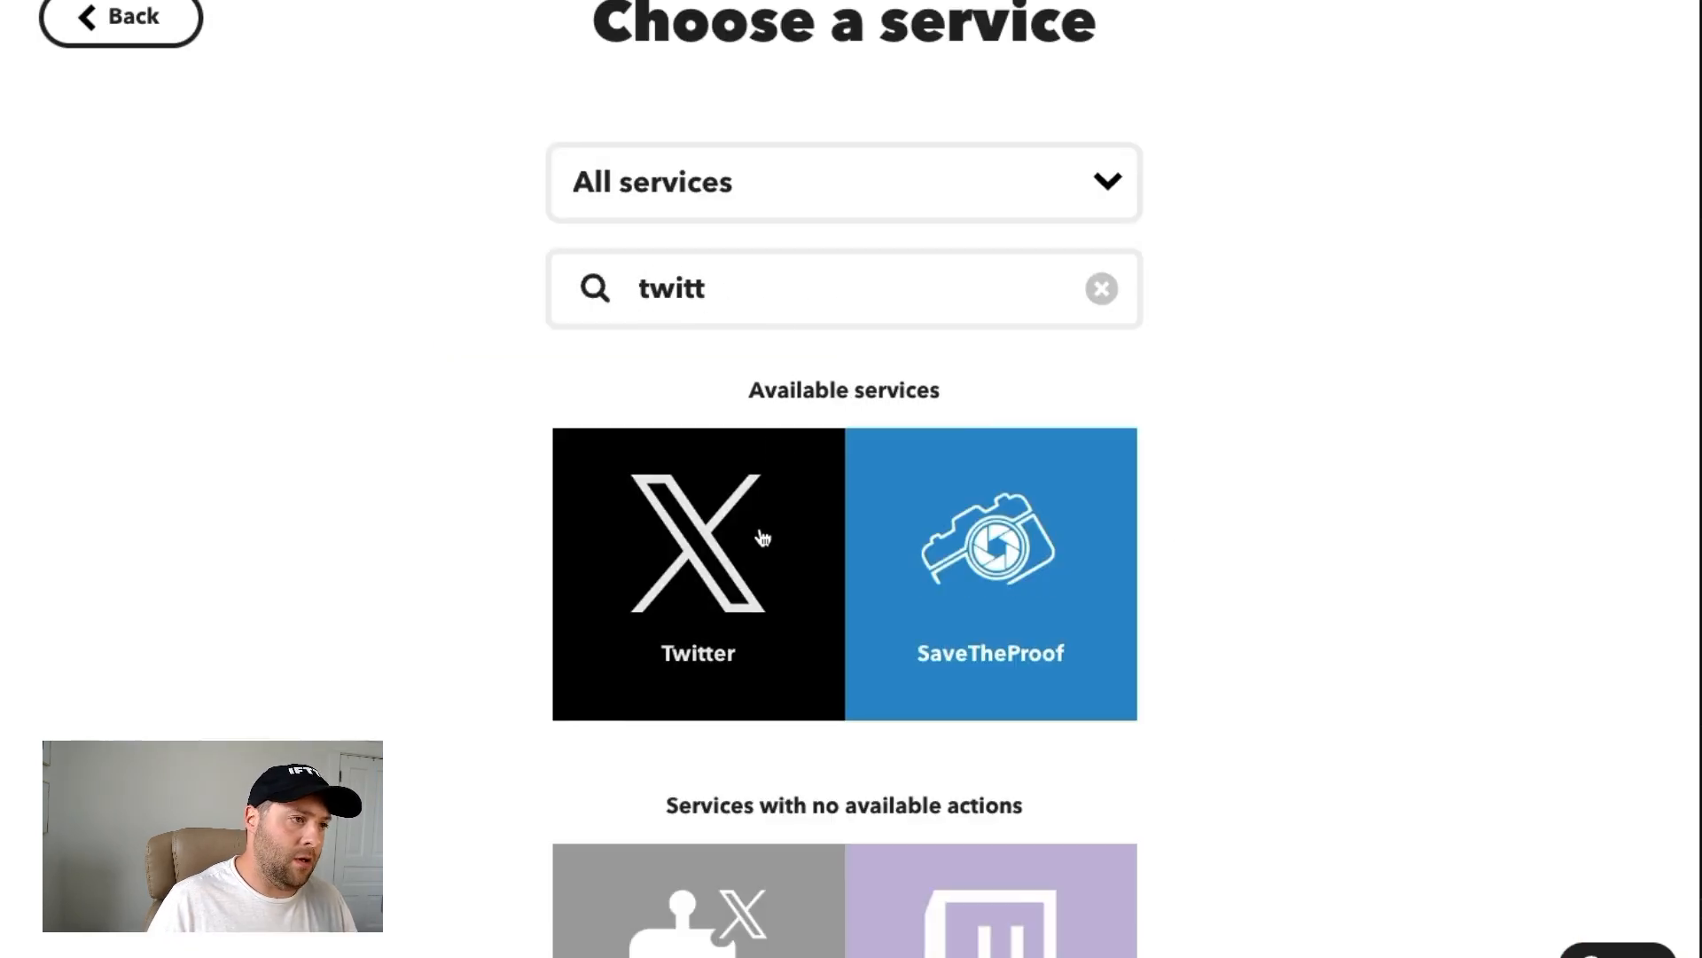
left_click(762, 538)
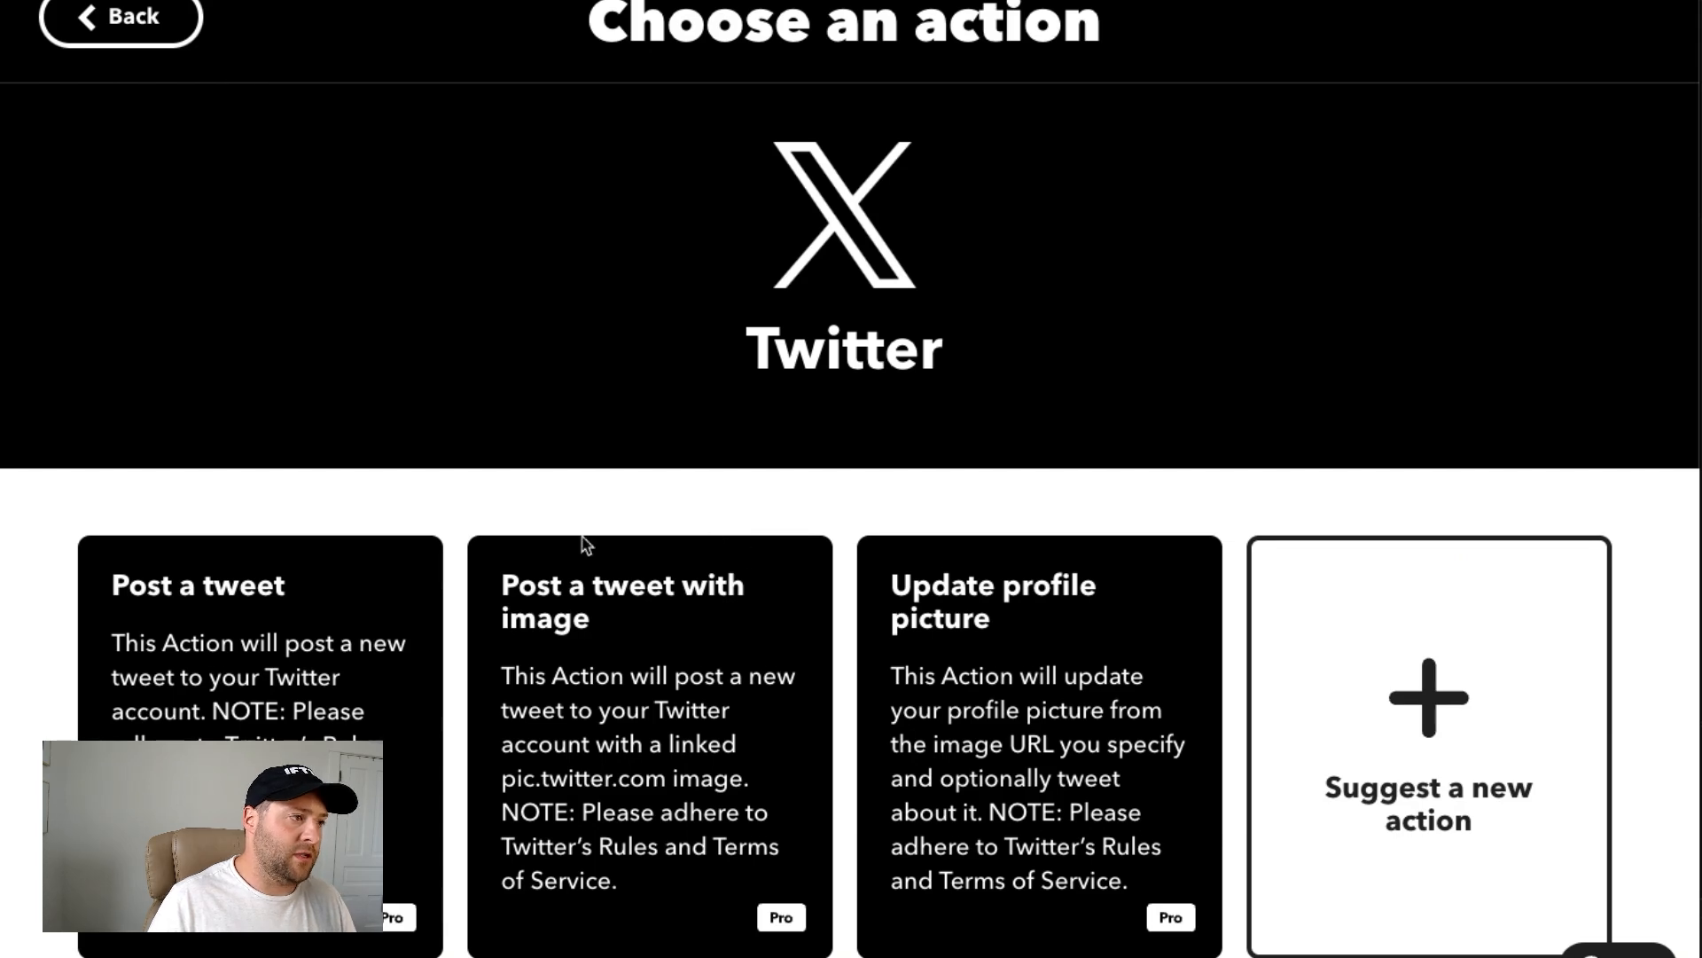
left_click(353, 646)
scroll(866, 676, "down", 2)
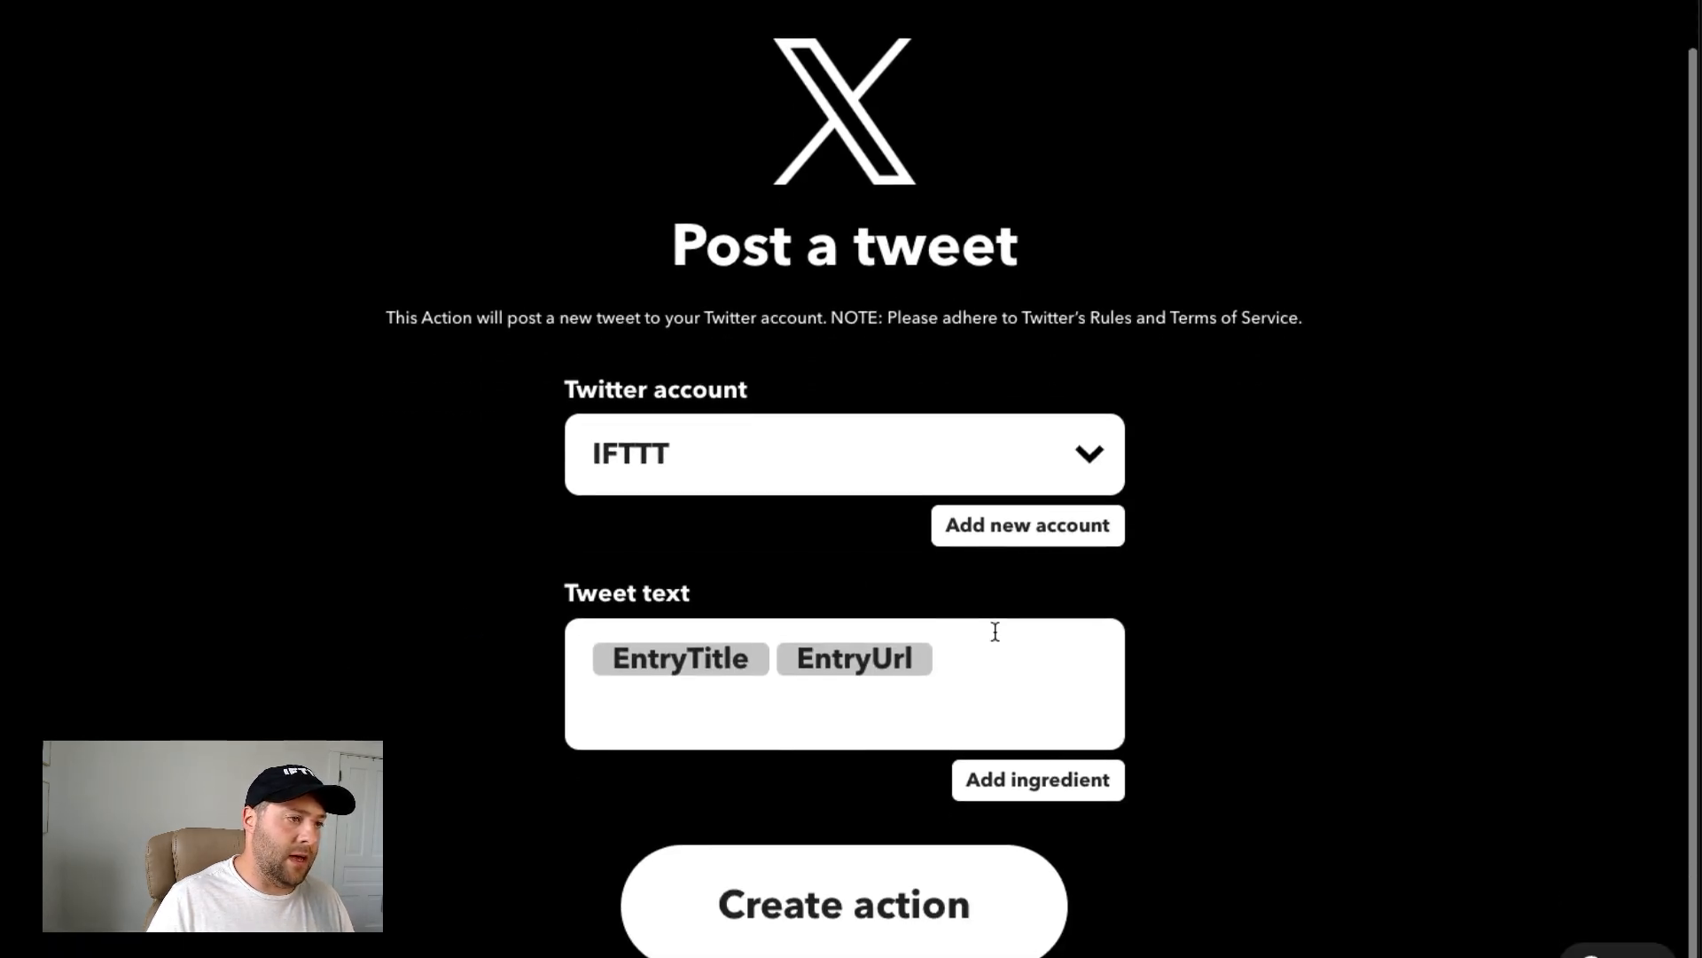
Replace EntryTitle in the tweet text with the AI Twitter Assistant's Tweet ingredient, keep EntryUrl, and create the action.
left_click(986, 646)
triple_click(988, 647)
left_click(944, 647)
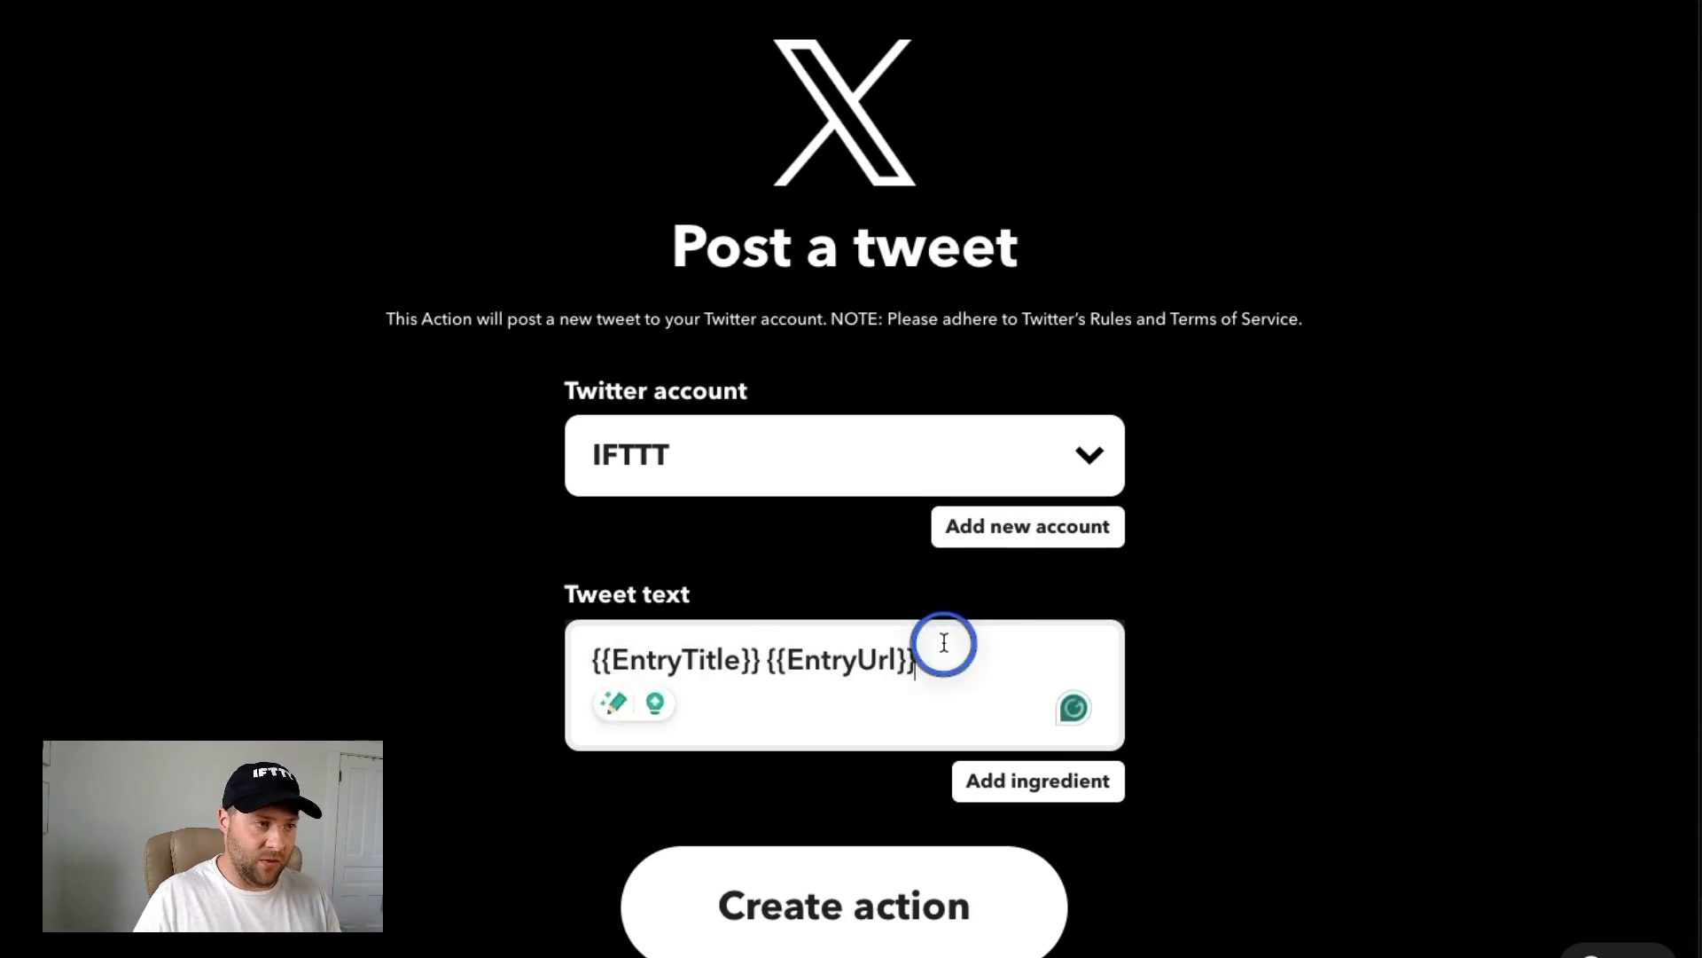
left_click_drag(755, 663, 551, 665)
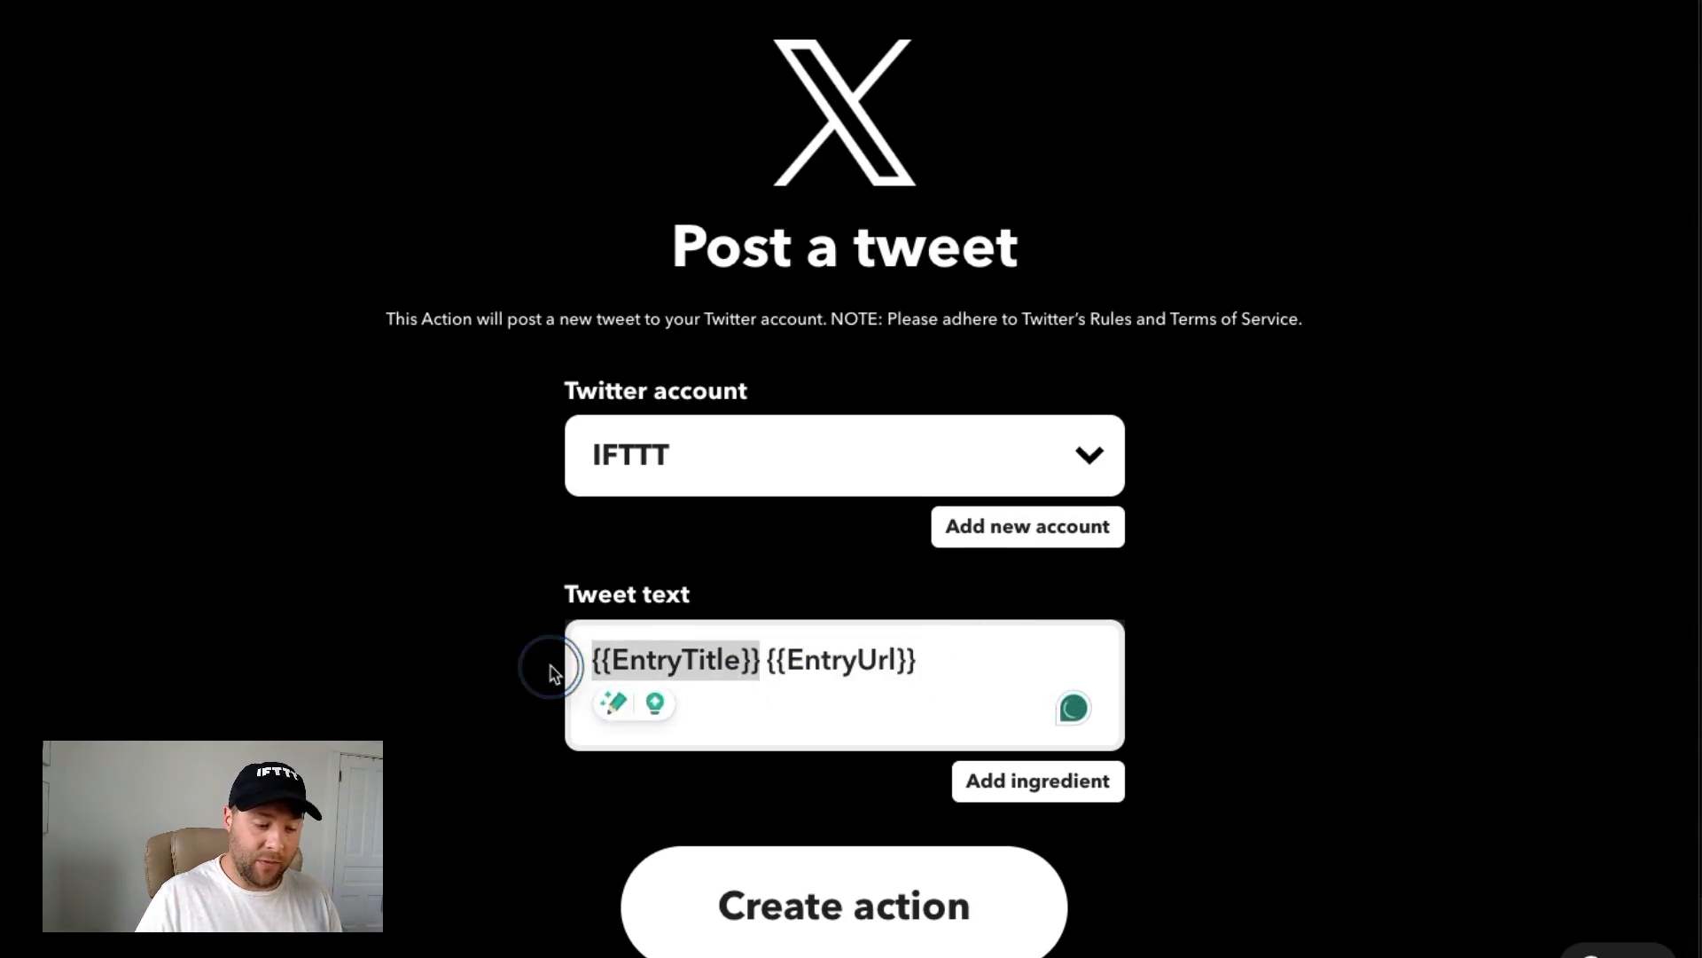
key("BackSpace")
left_click(1090, 784)
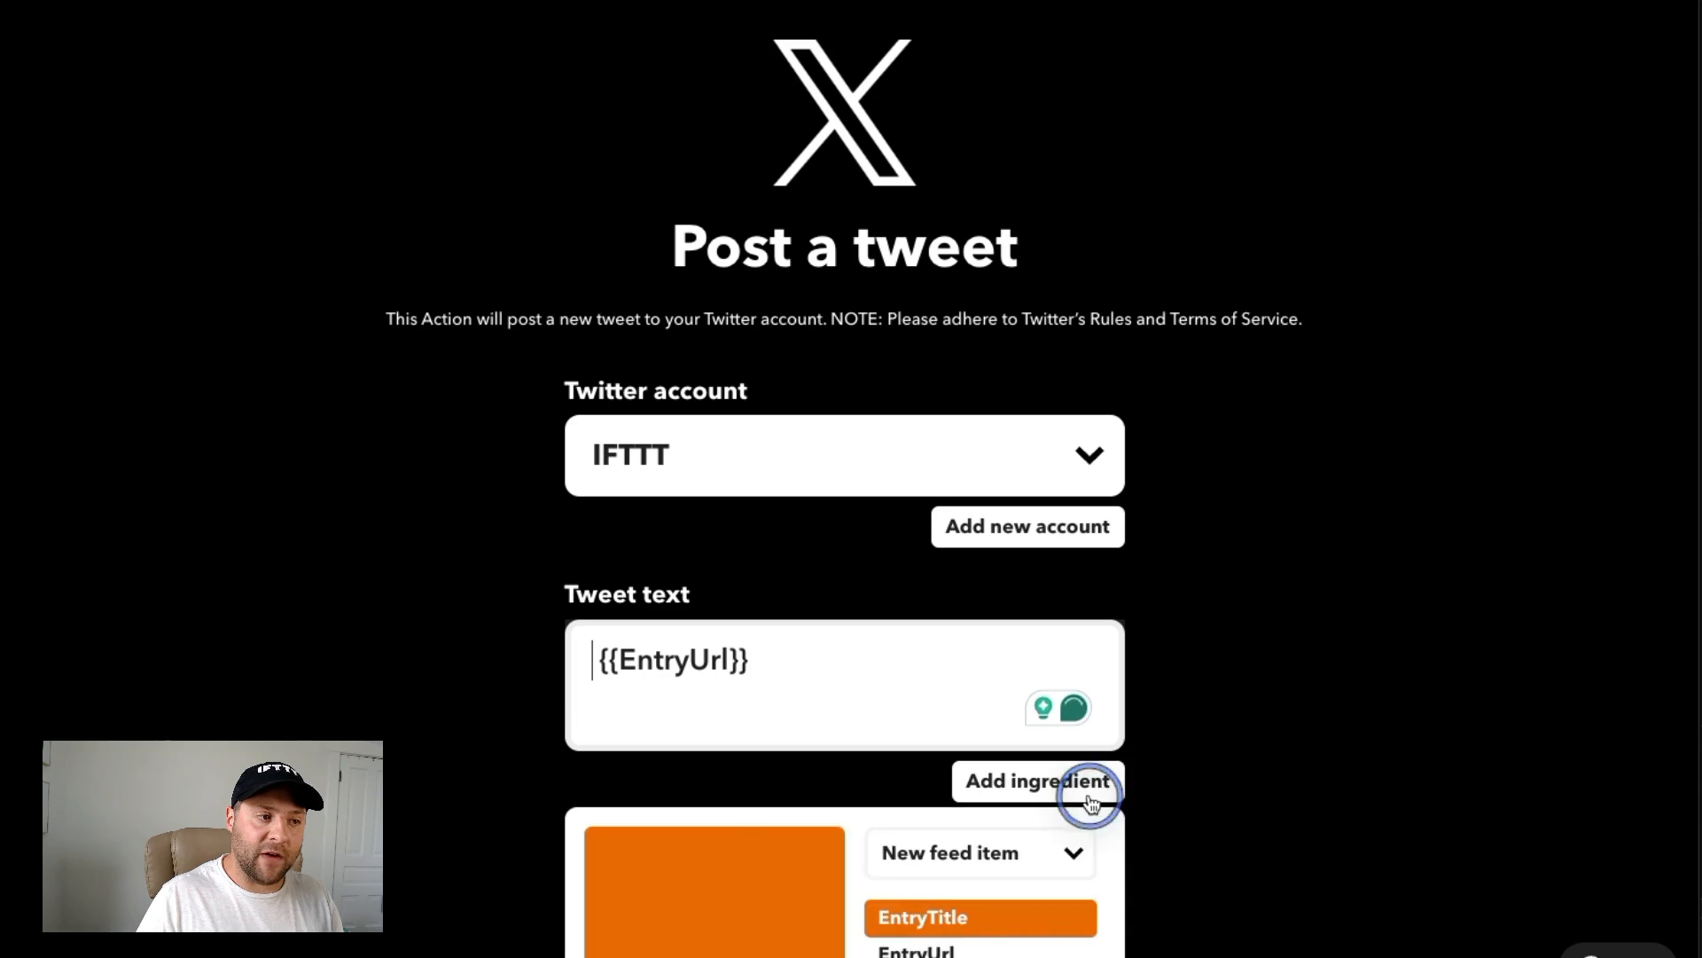
left_click(1077, 852)
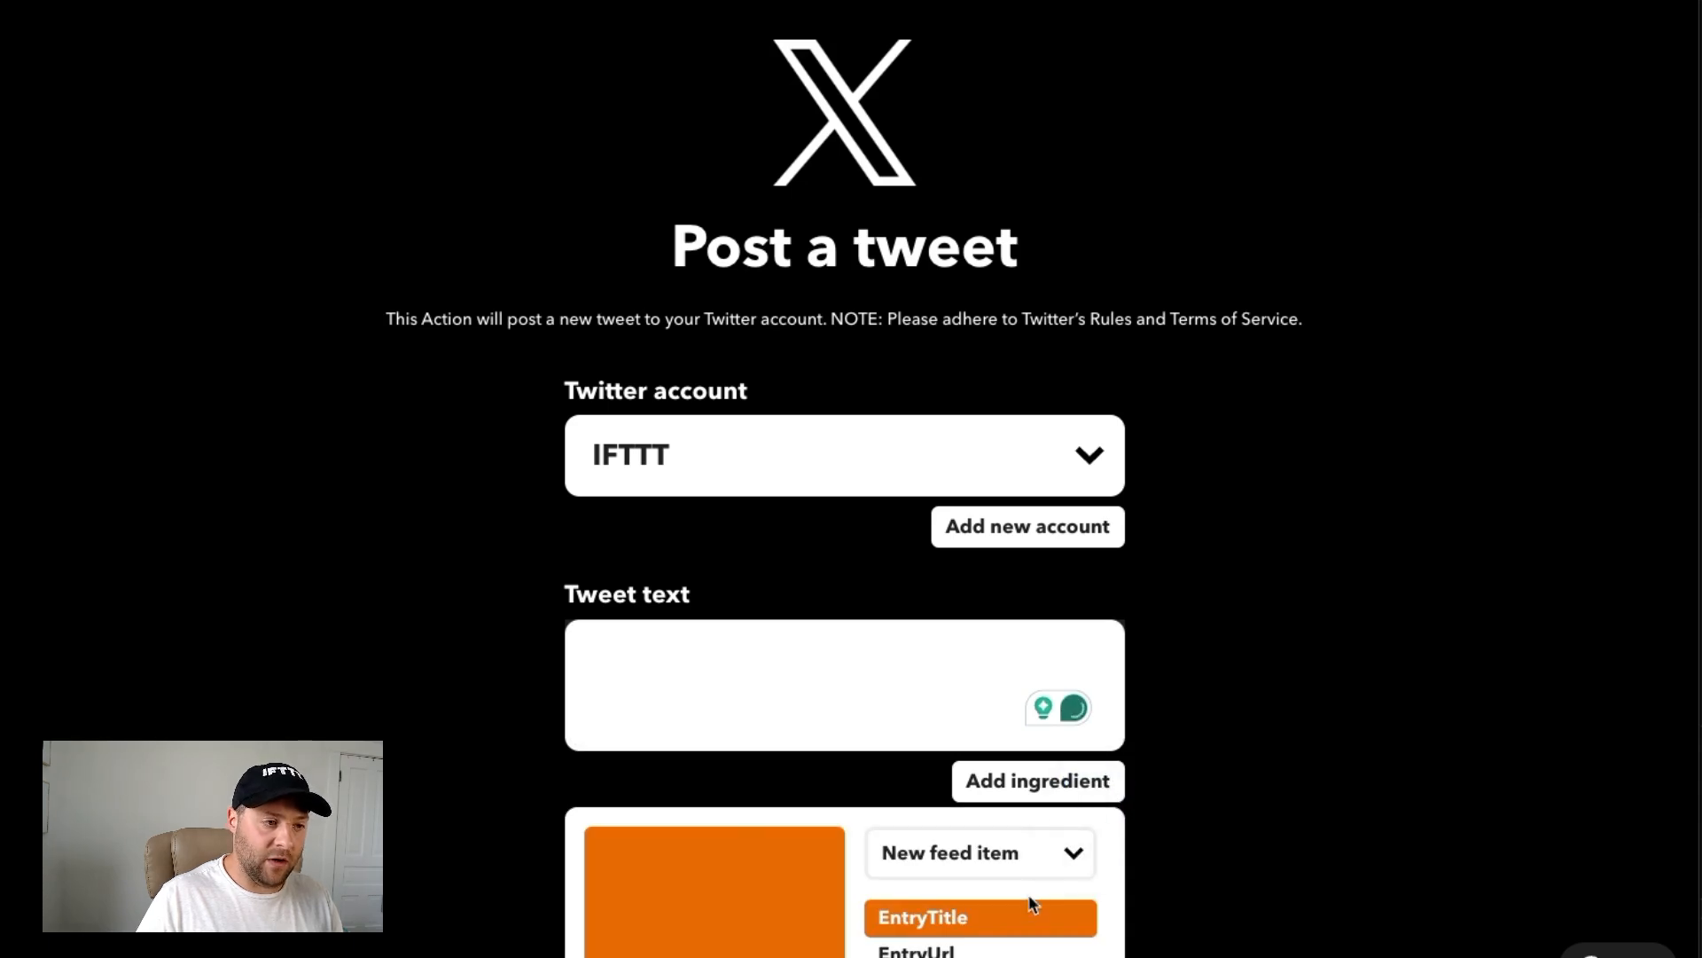
left_click(1030, 917)
left_click(1009, 922)
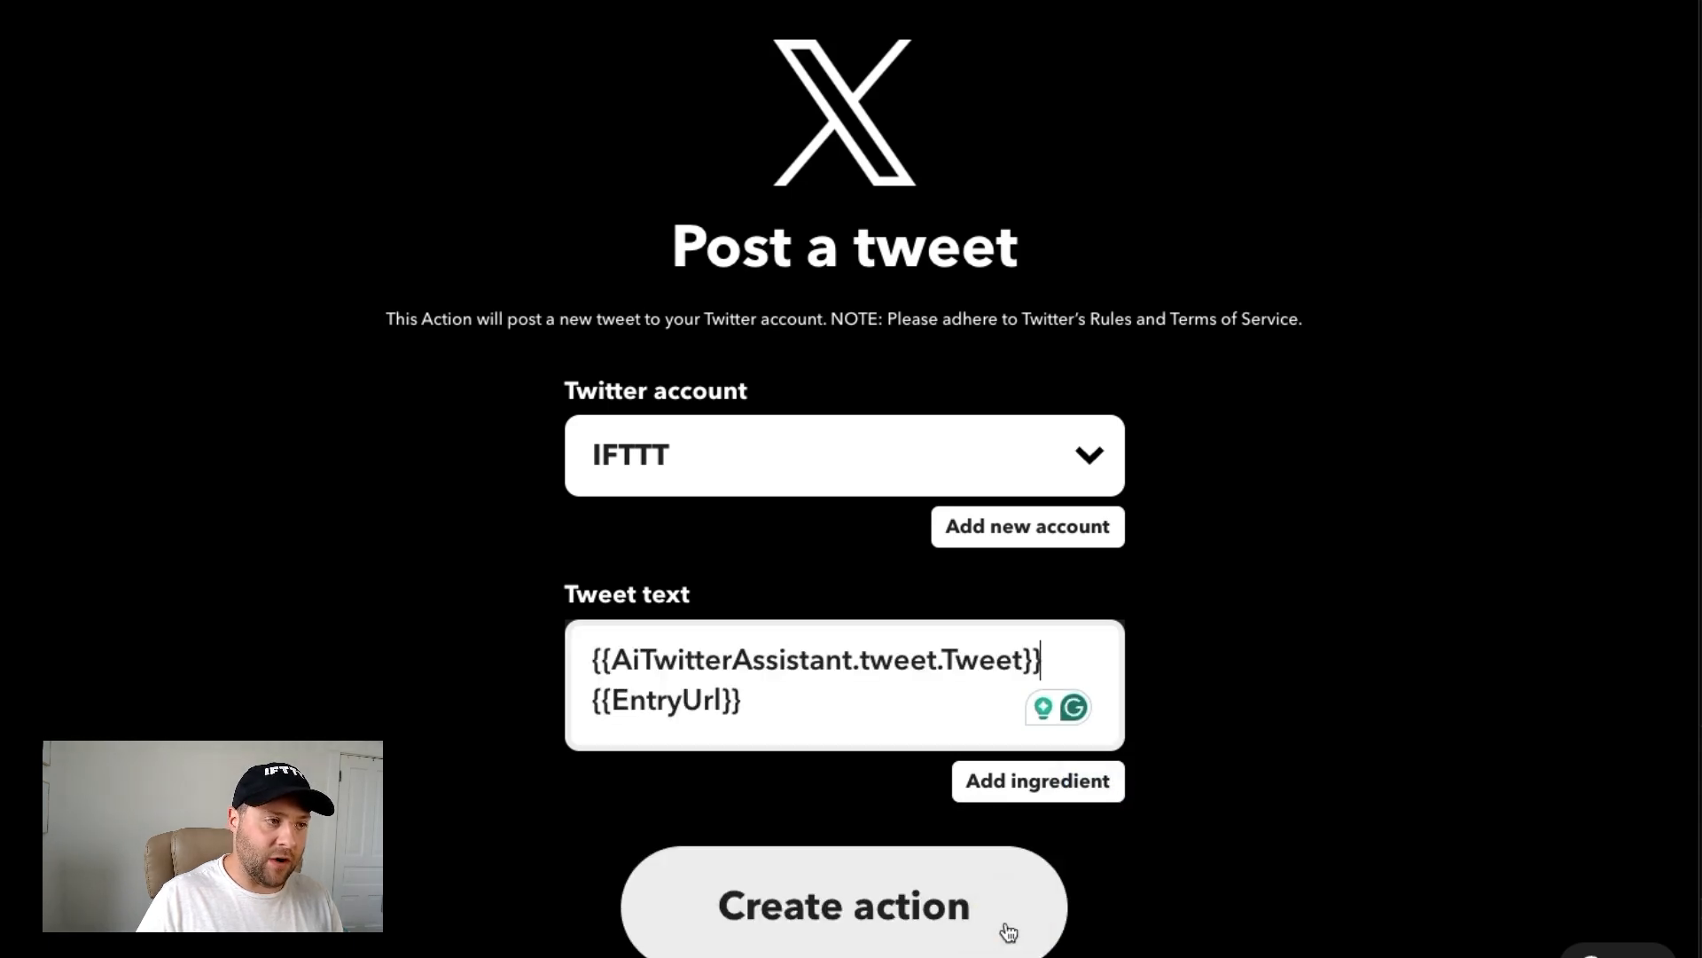
left_click(779, 929)
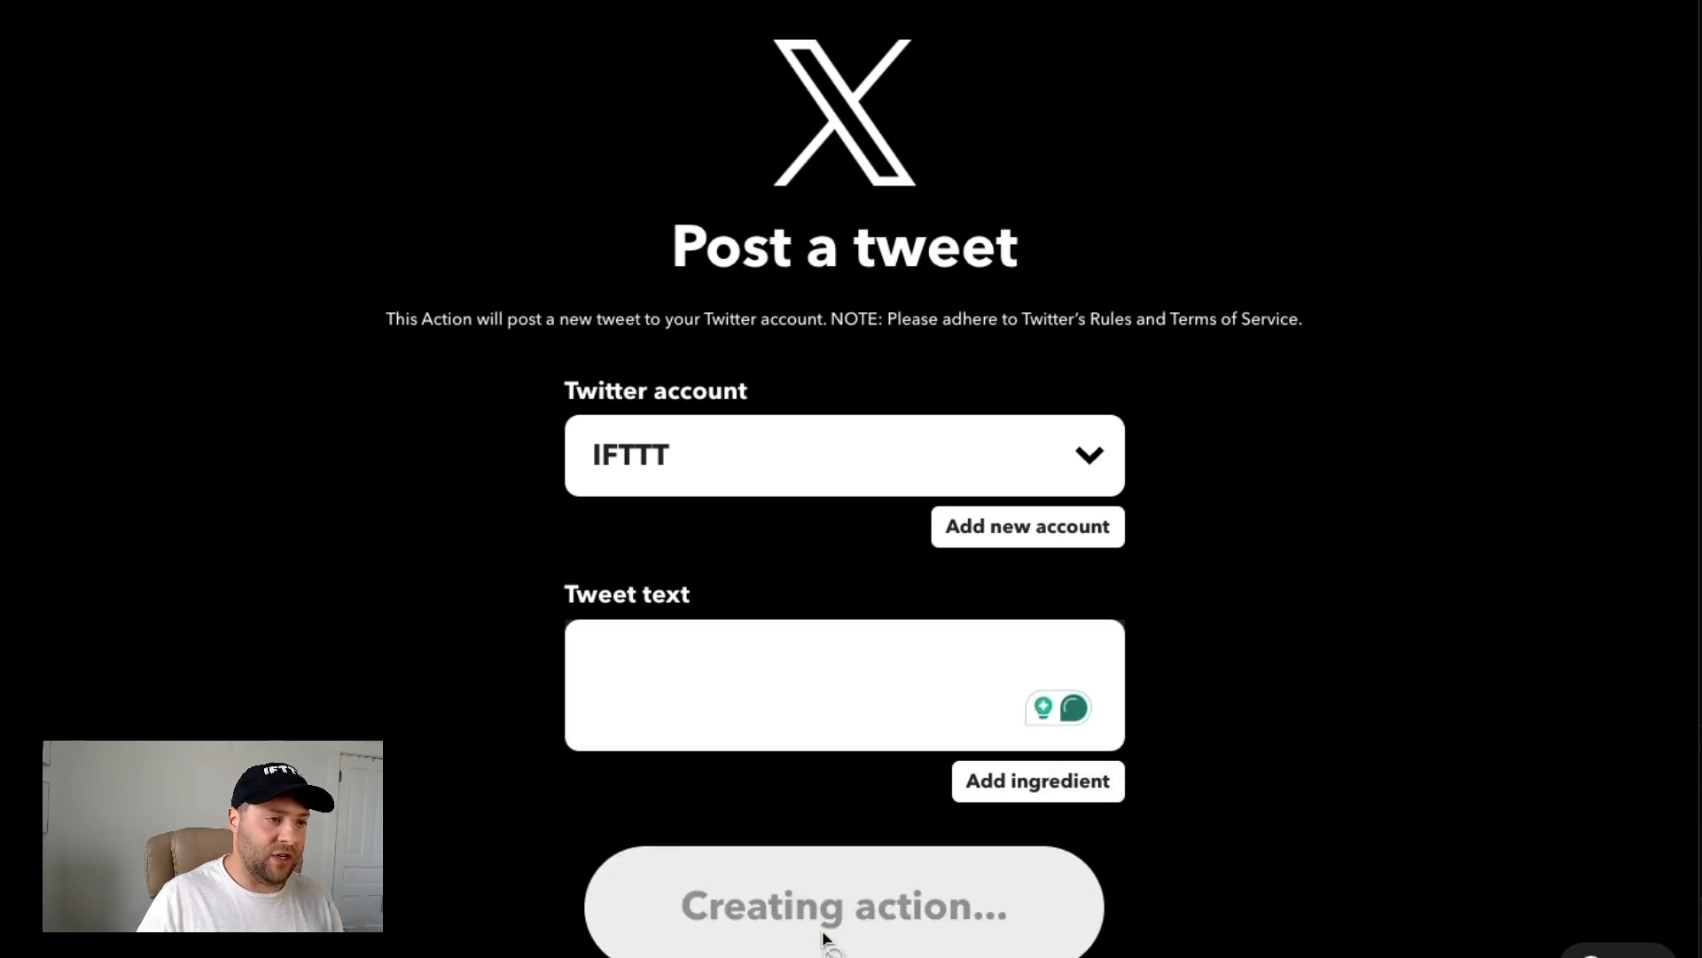
Add the Reddit action Submit a new link with EntryTitle as title, EntryUrl as link URL, and /ecommerce as subreddit.
scroll(849, 679, "down", 2)
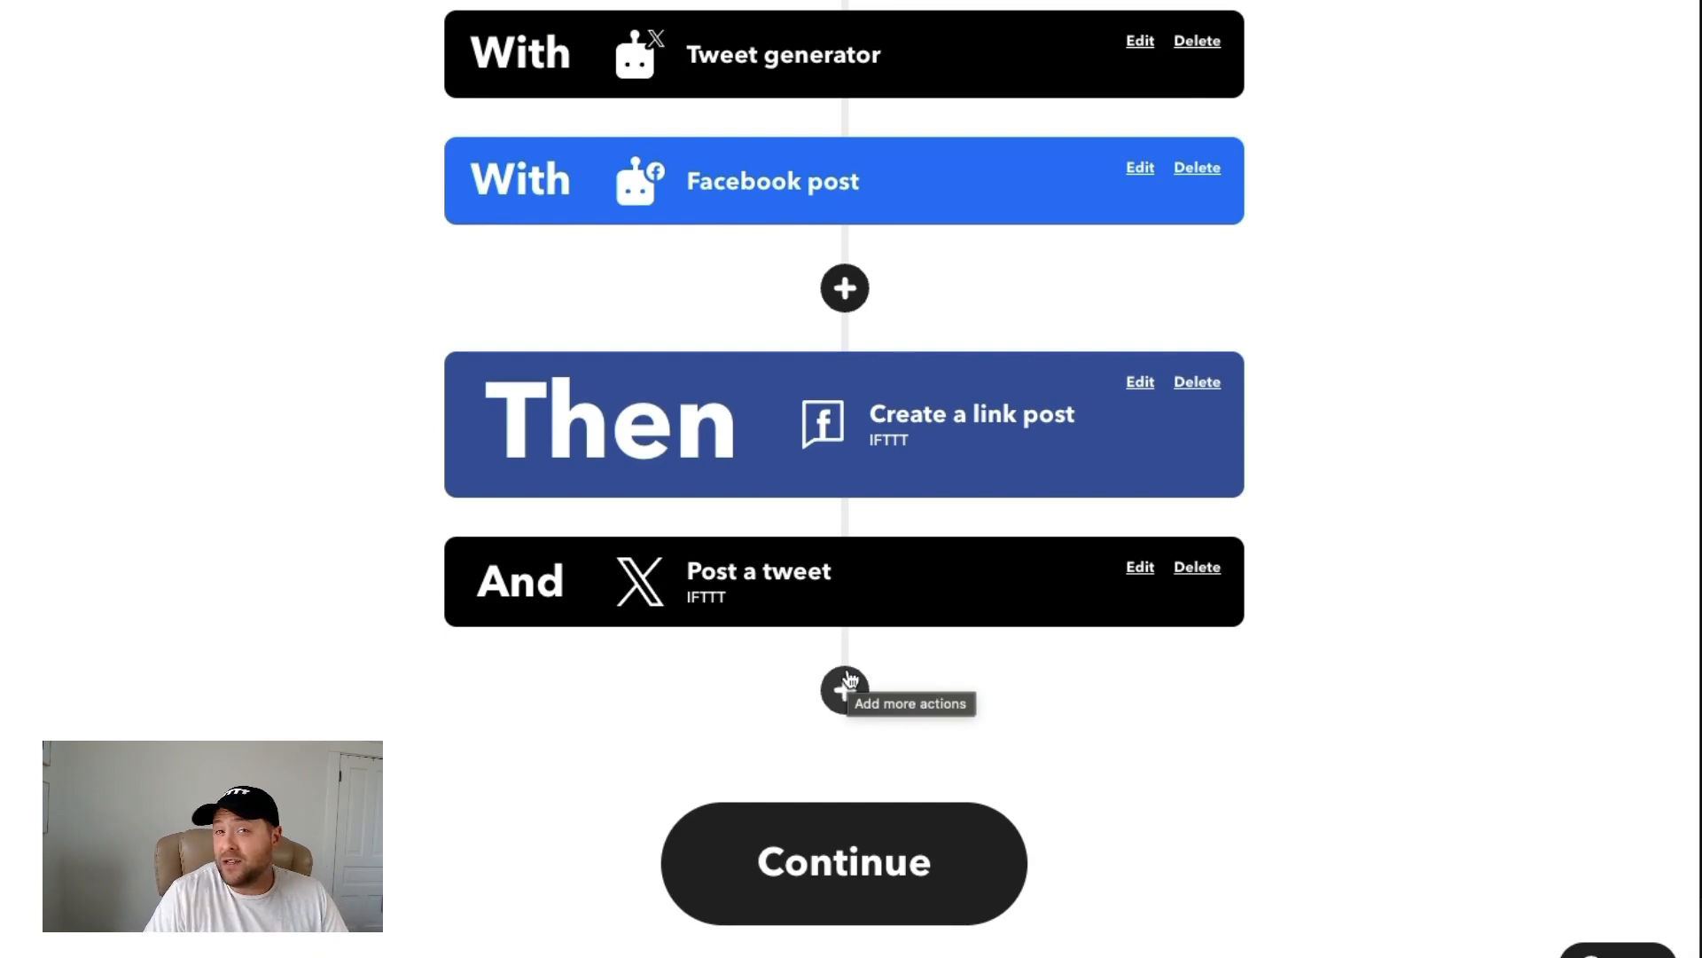
left_click(847, 687)
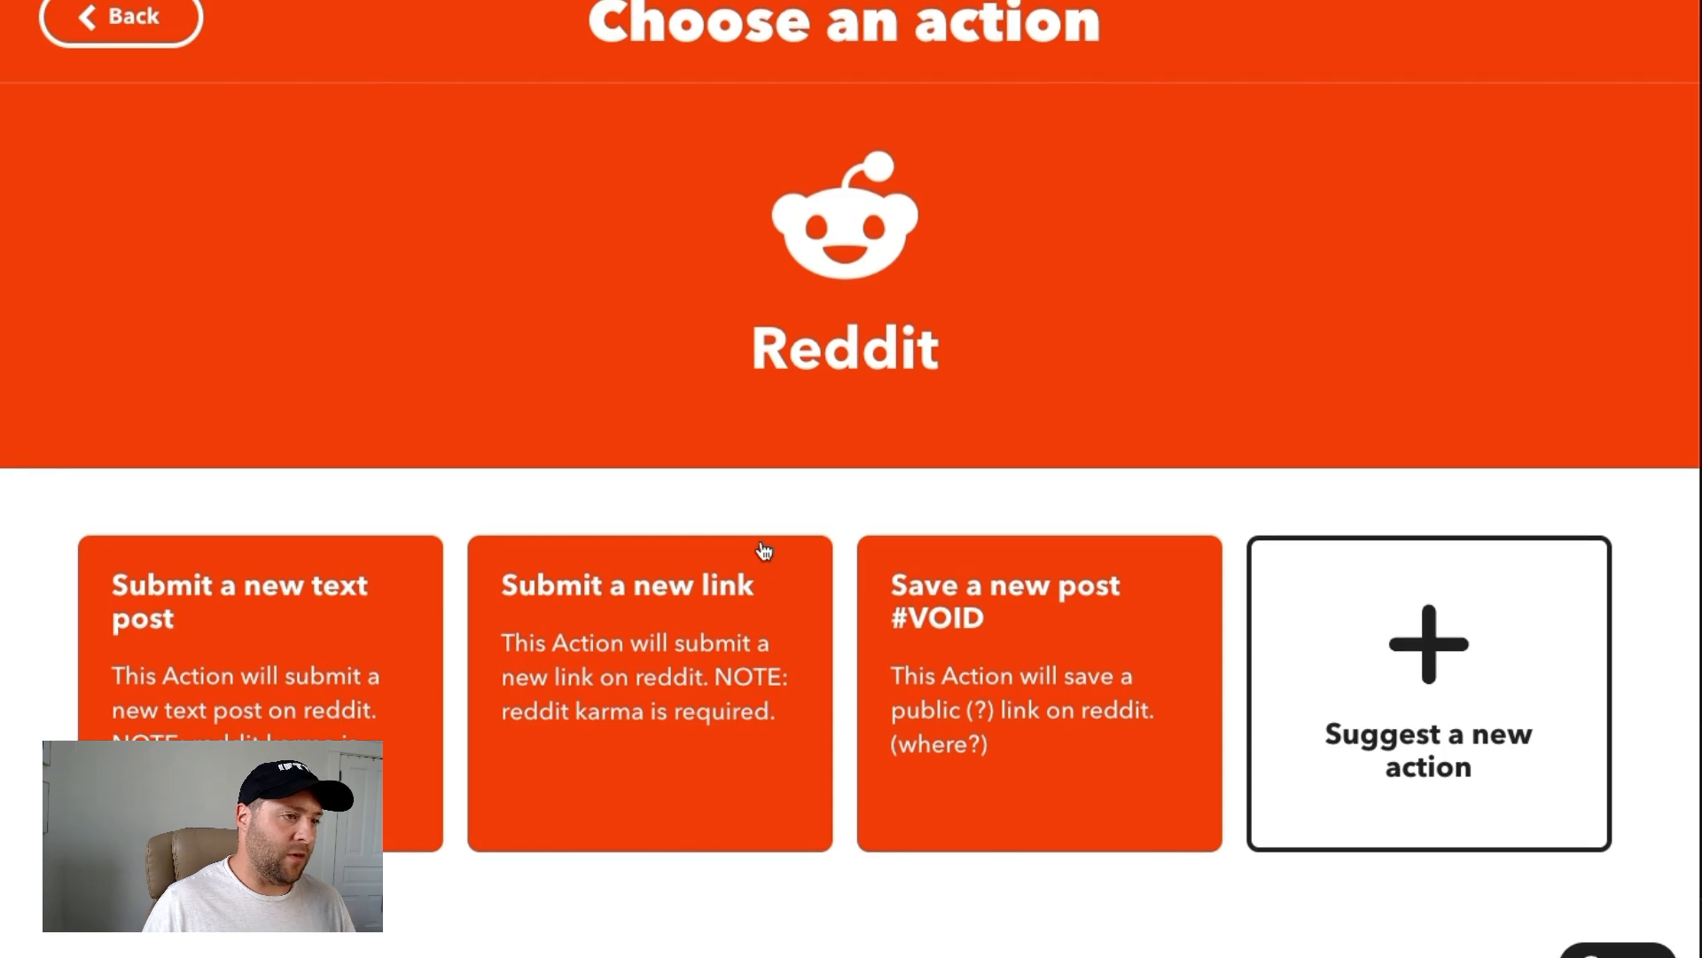
left_click(705, 667)
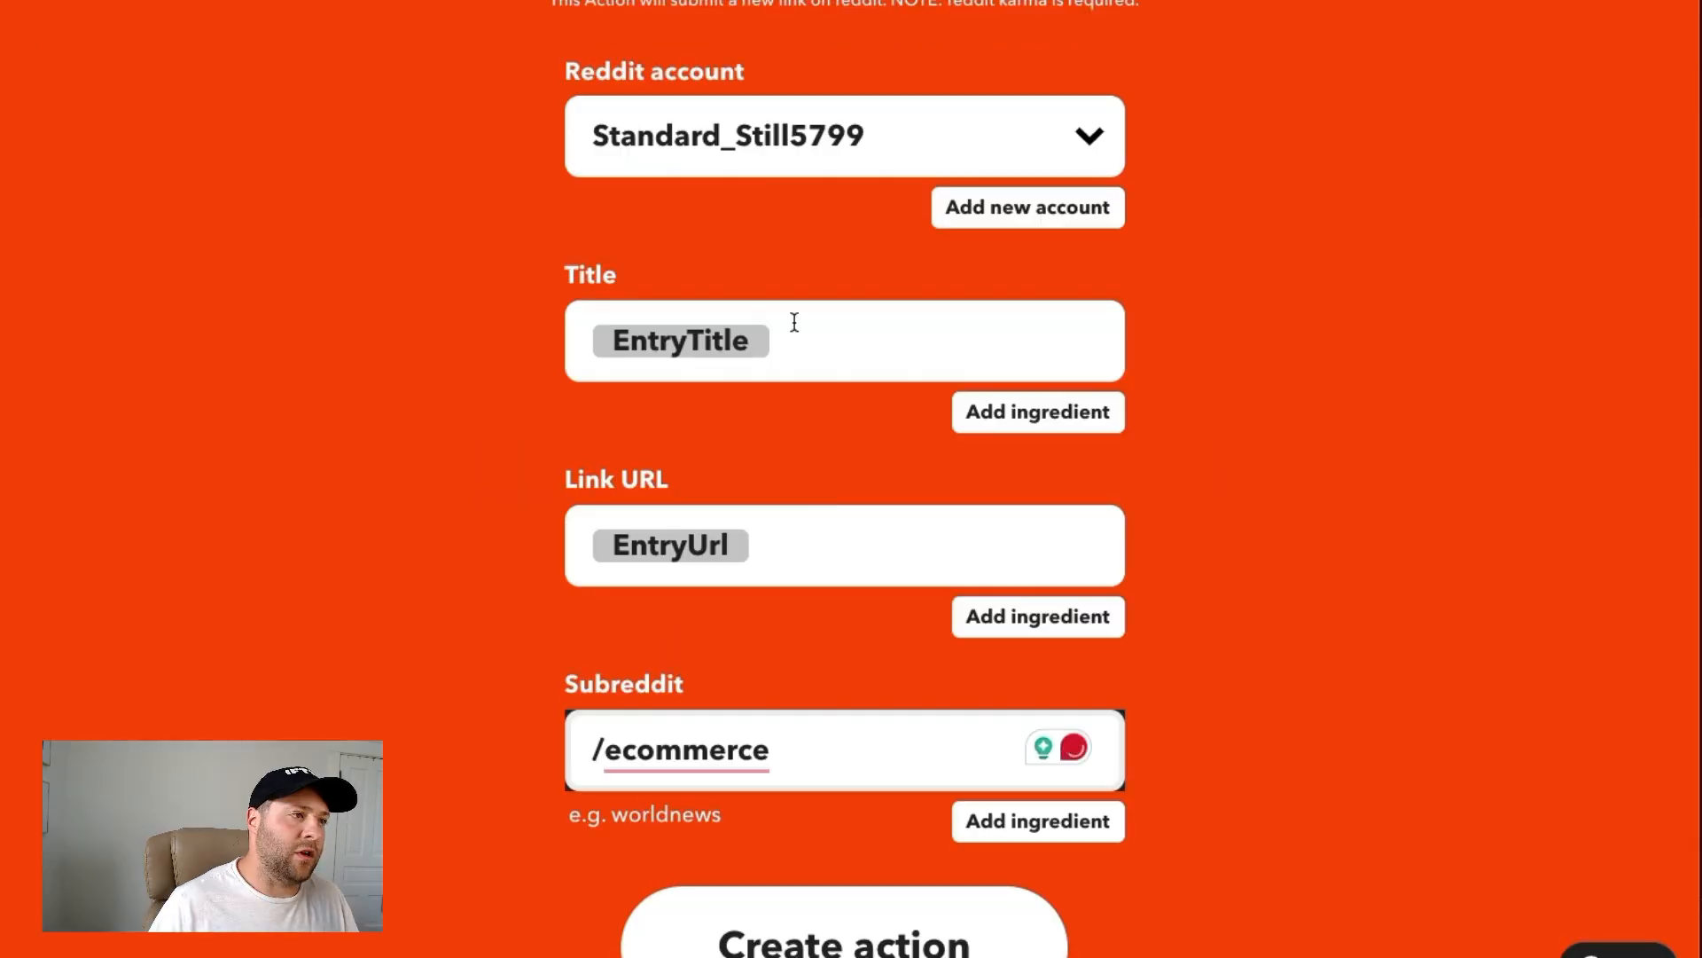
left_click(802, 339)
left_click(843, 551)
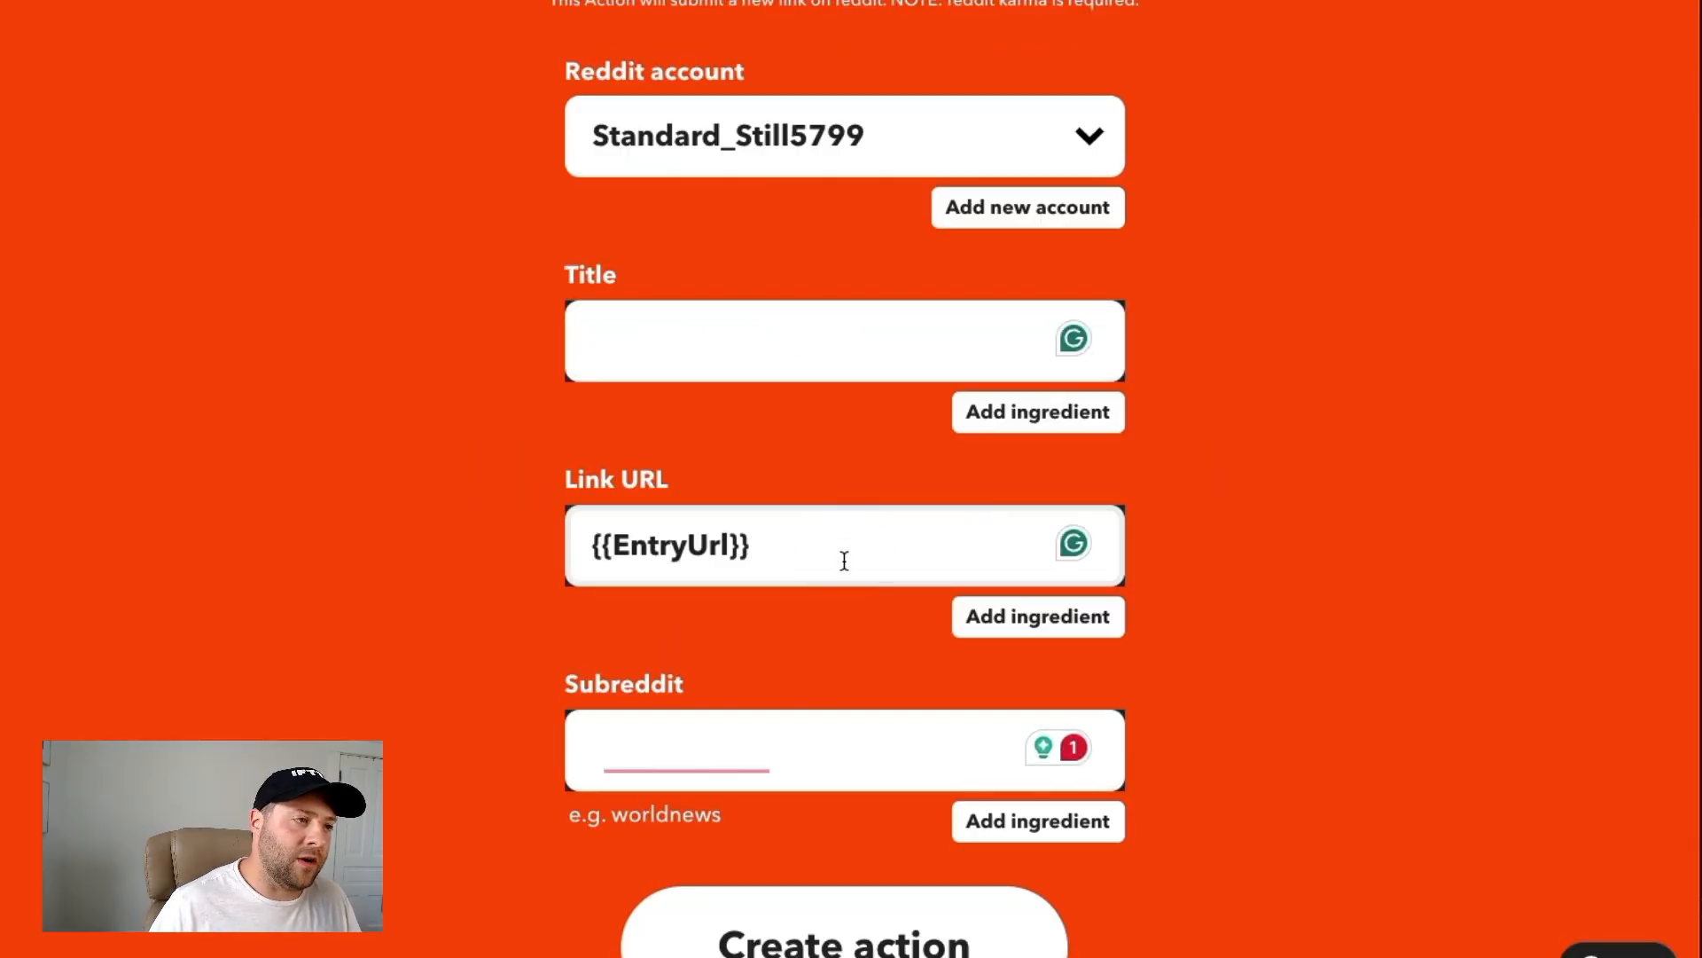
left_click(819, 351)
left_click(816, 616)
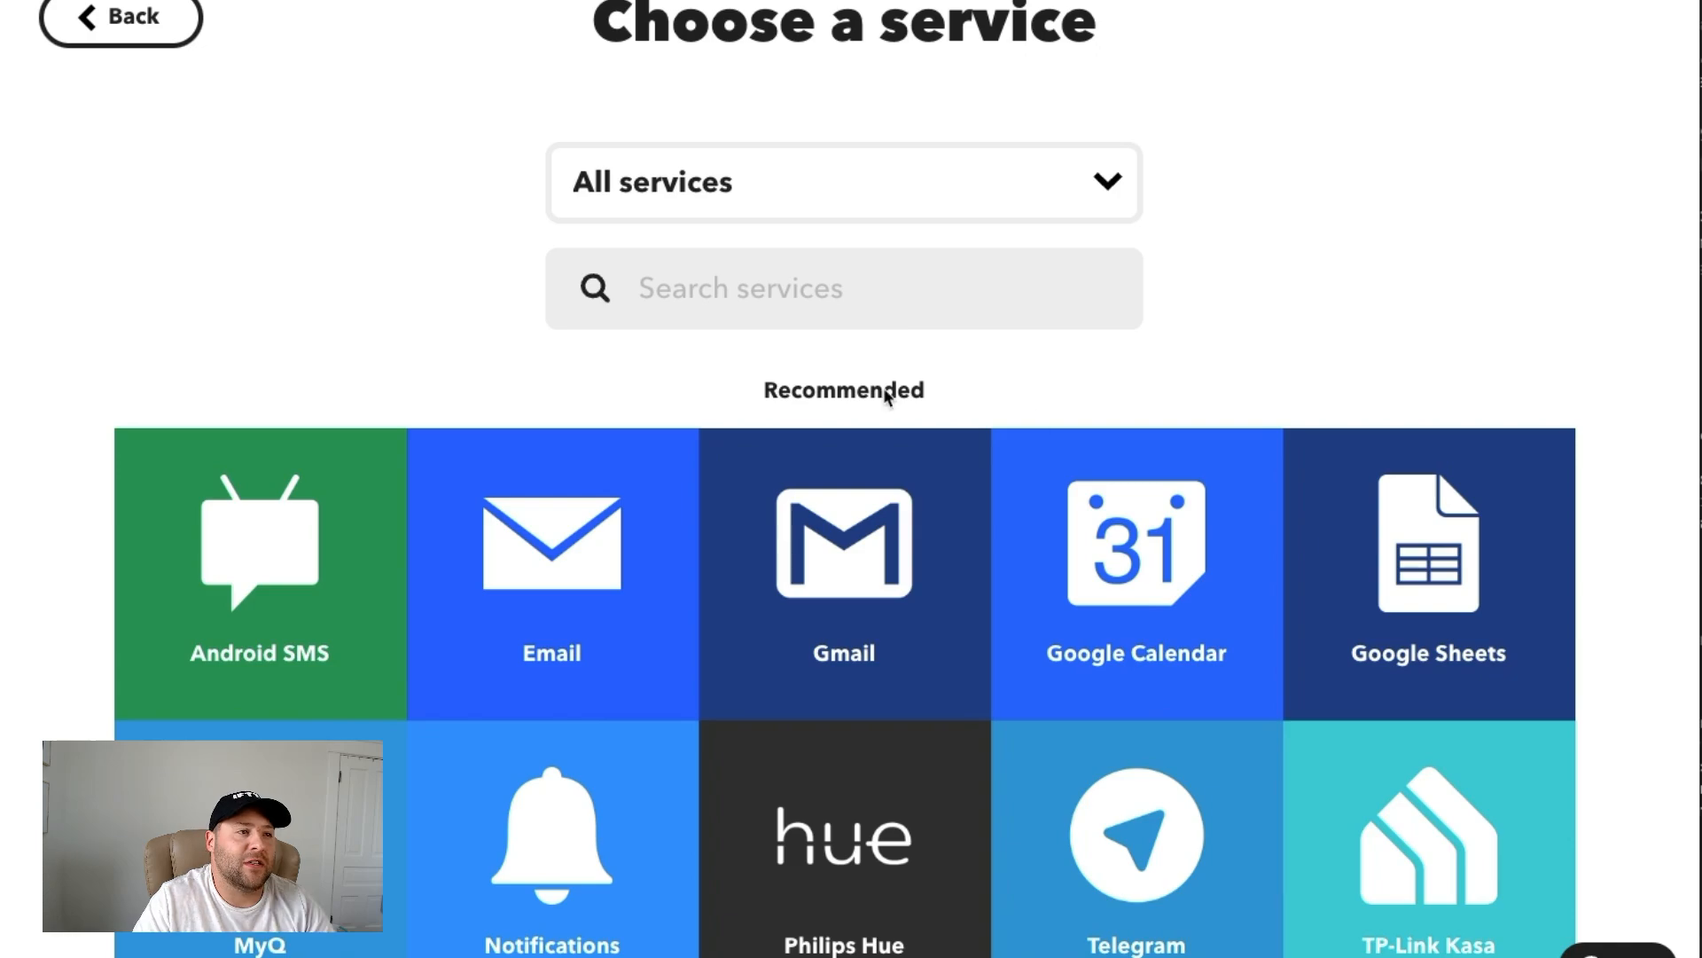
Add the Slack action Post to channel, targeting the public channel -the-ifttt-team.
left_click(880, 304)
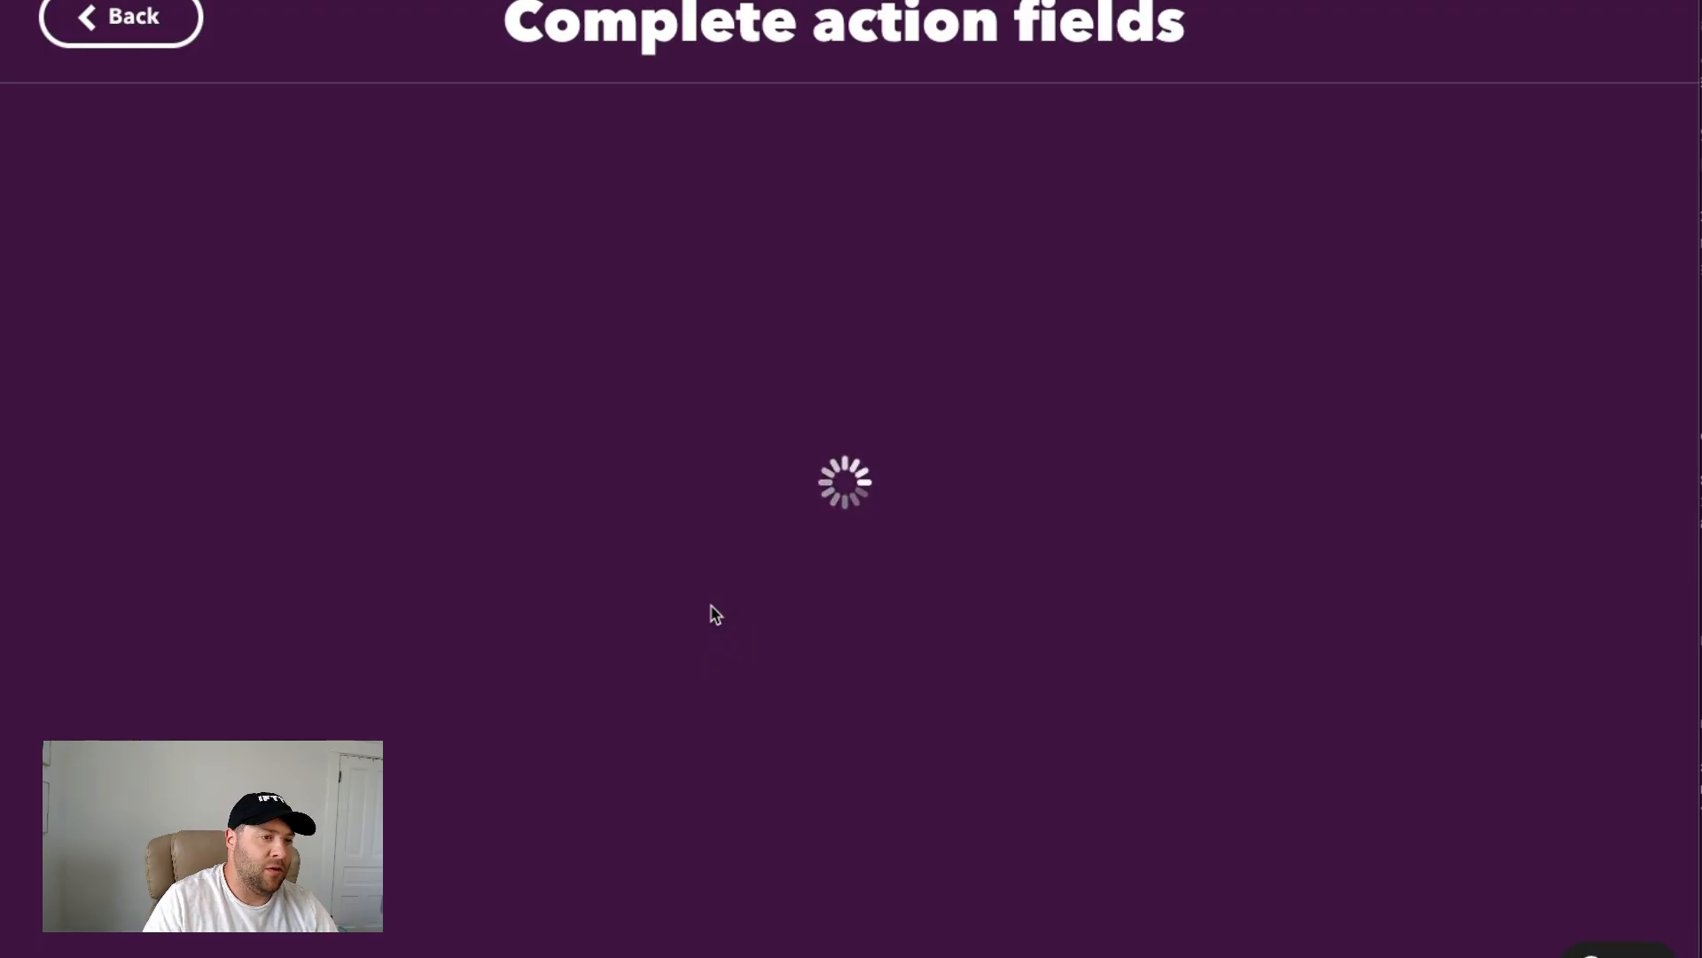
scroll(796, 558, "down", 7)
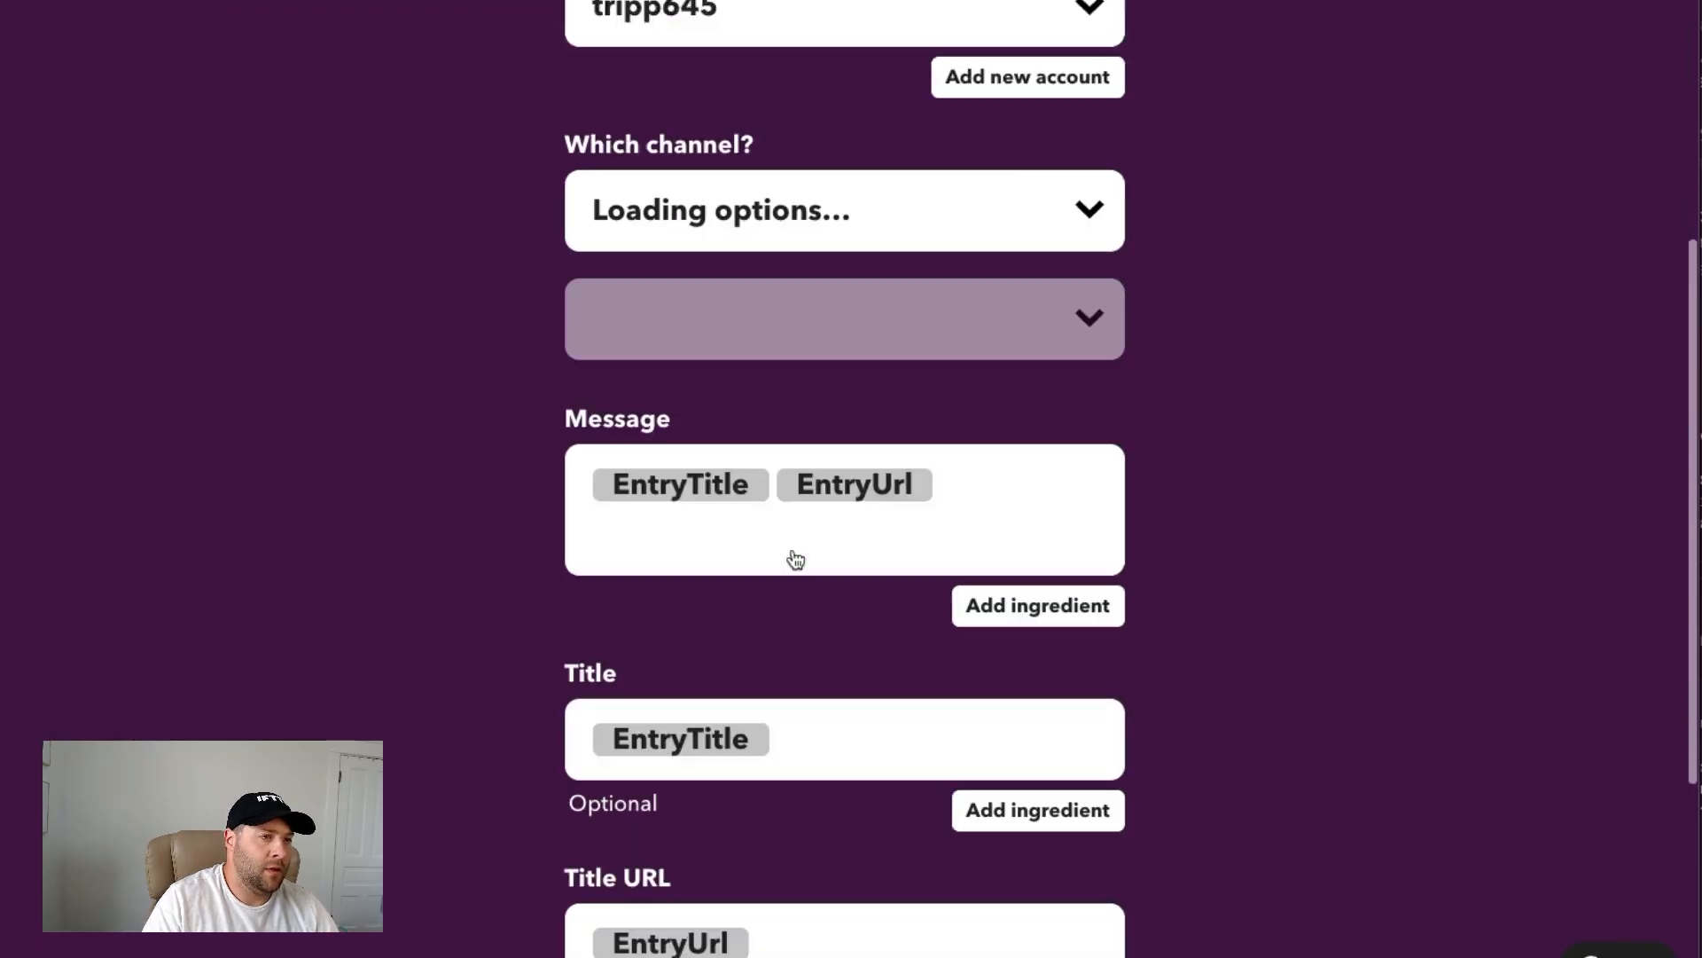
left_click(760, 115)
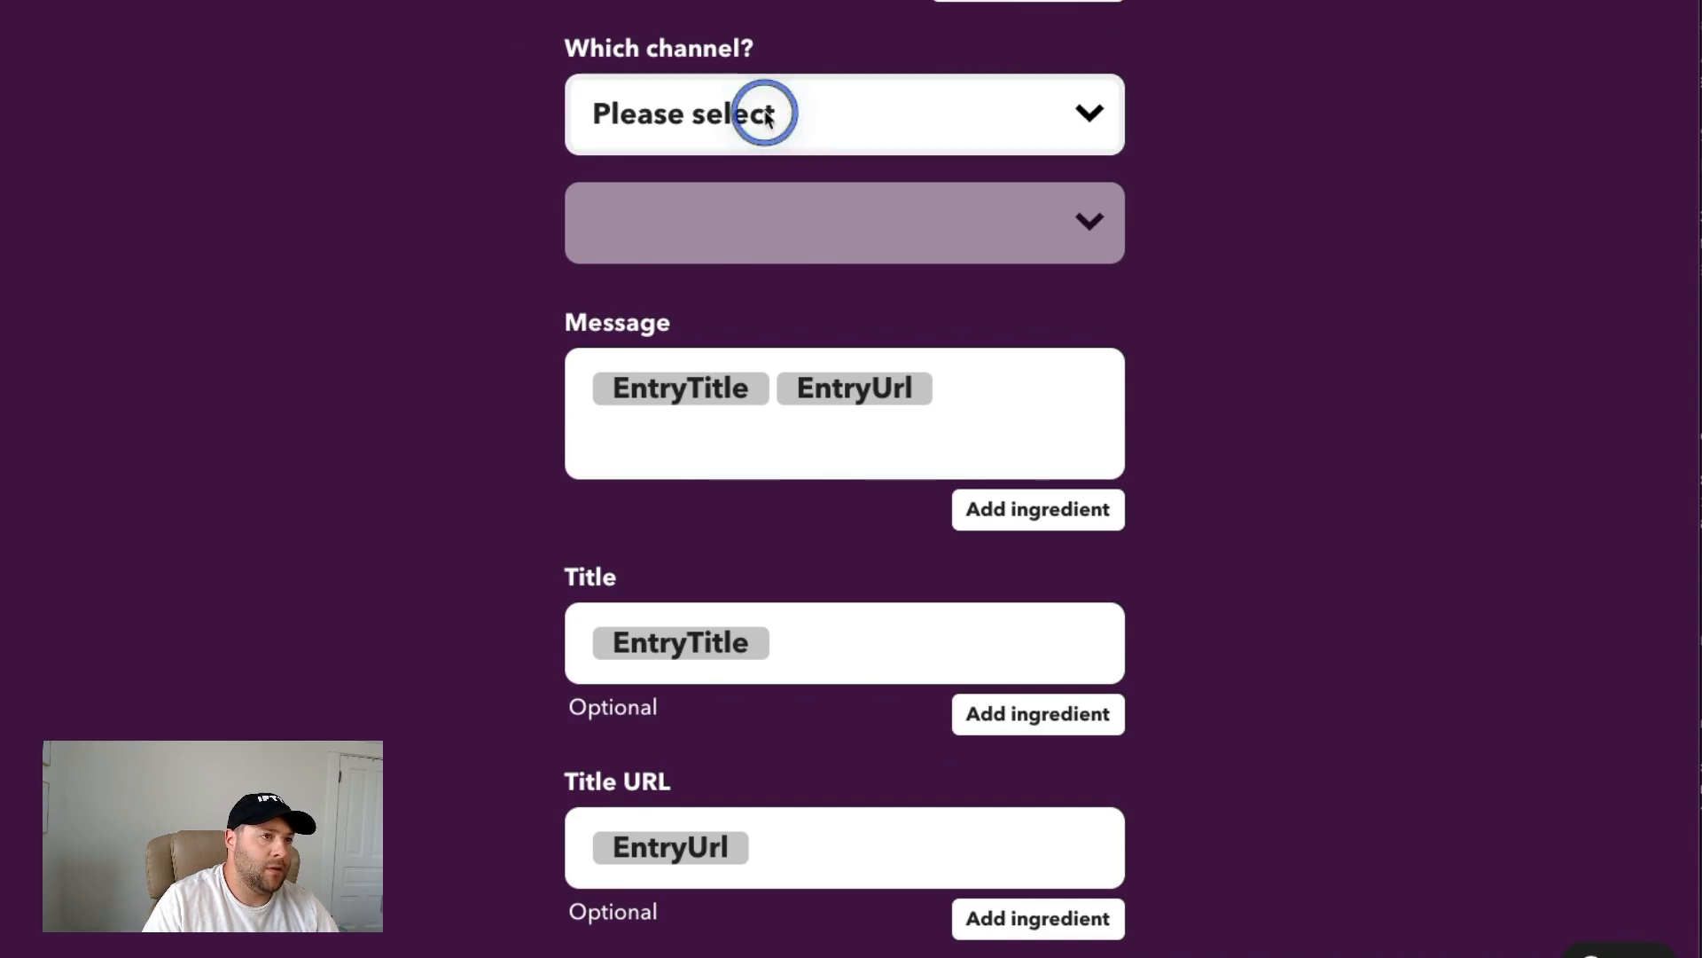
left_click(767, 157)
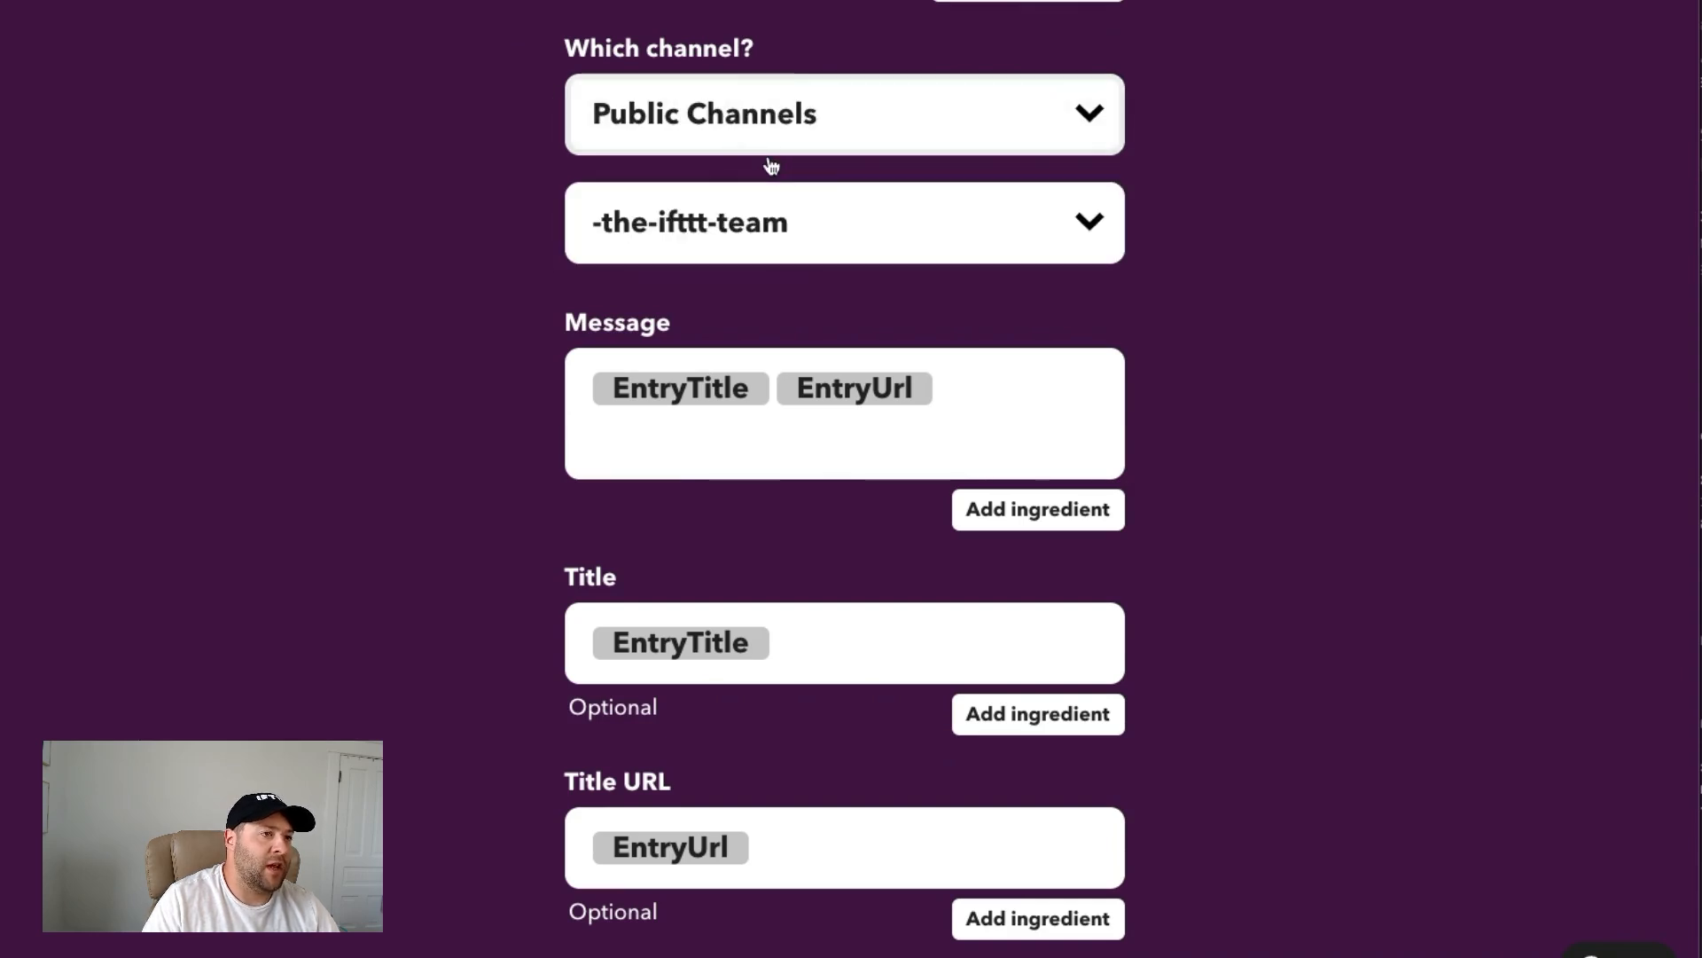
Replace EntryTitle in the Slack message with the AI Twitter Assistant's Tweet ingredient, keeping EntryUrl after it.
left_click(1001, 371)
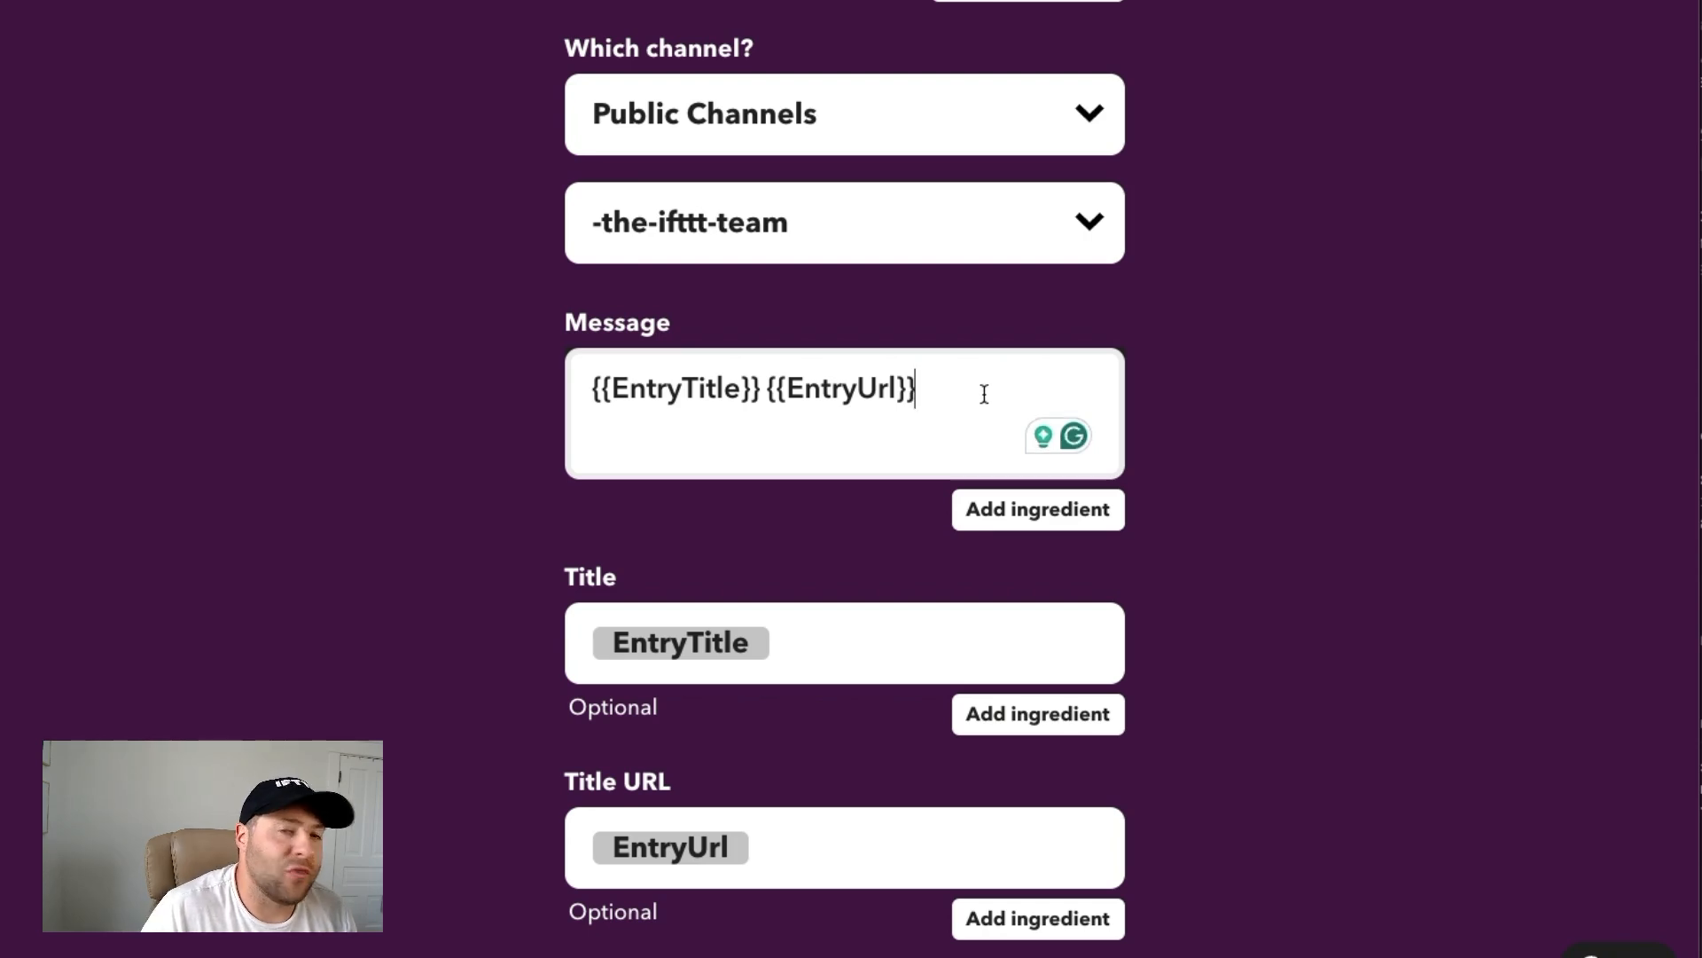
left_click(984, 393)
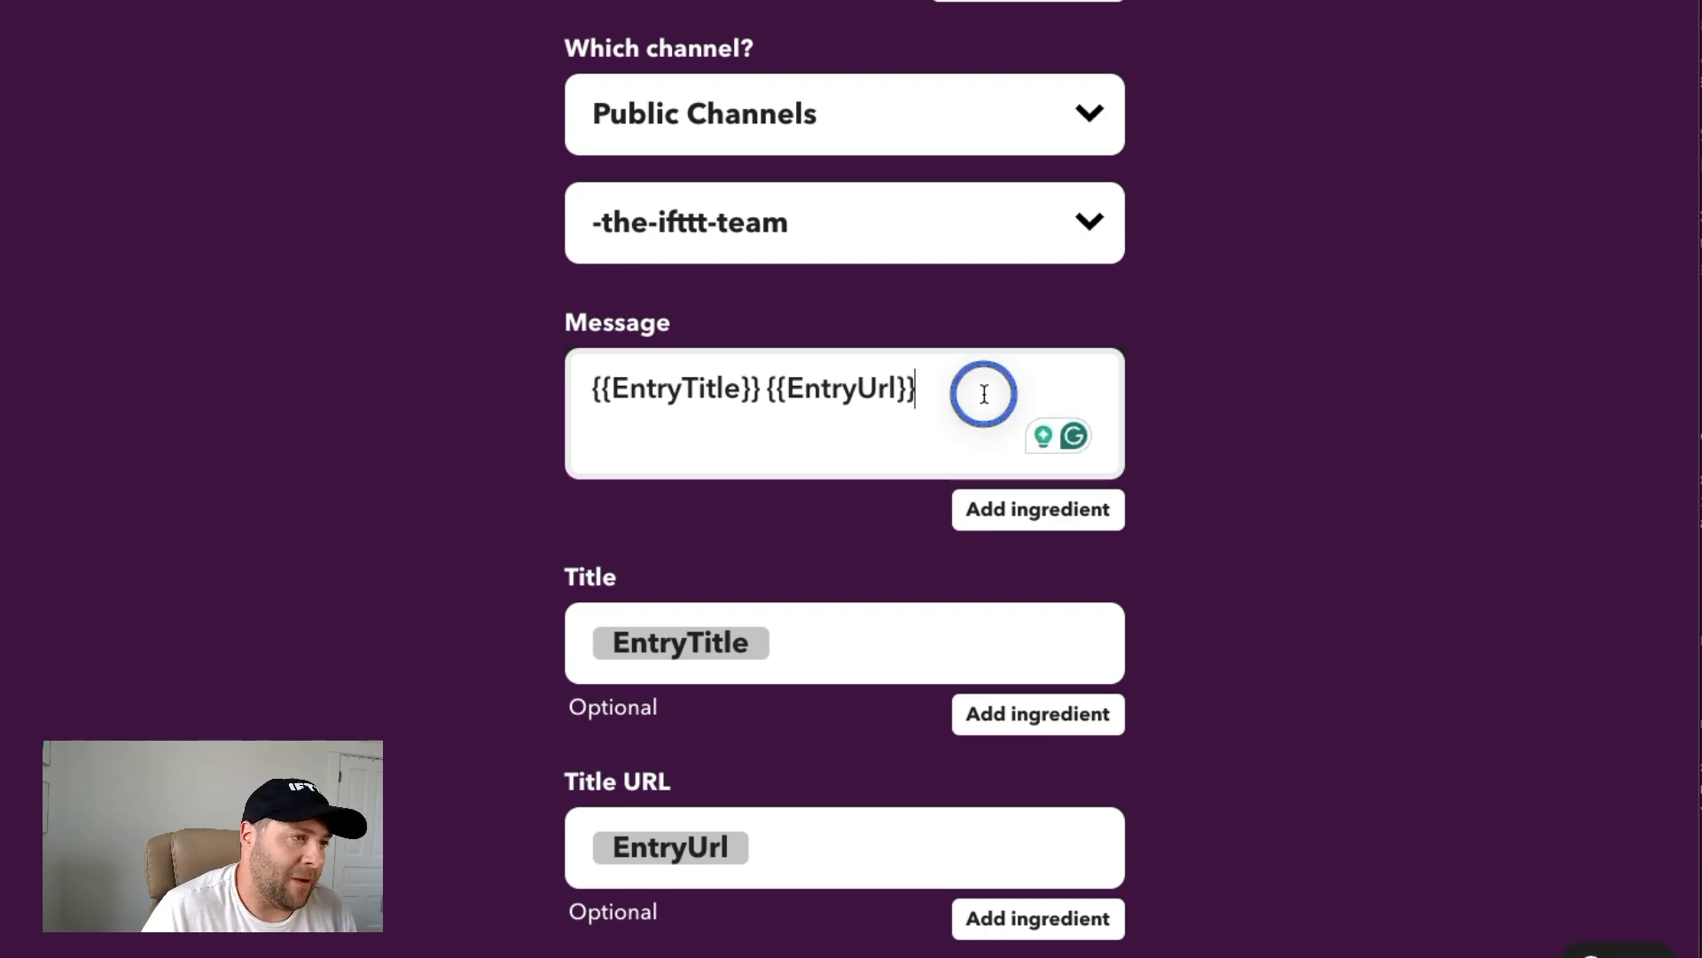
left_click(771, 387)
left_click(589, 387, "shift")
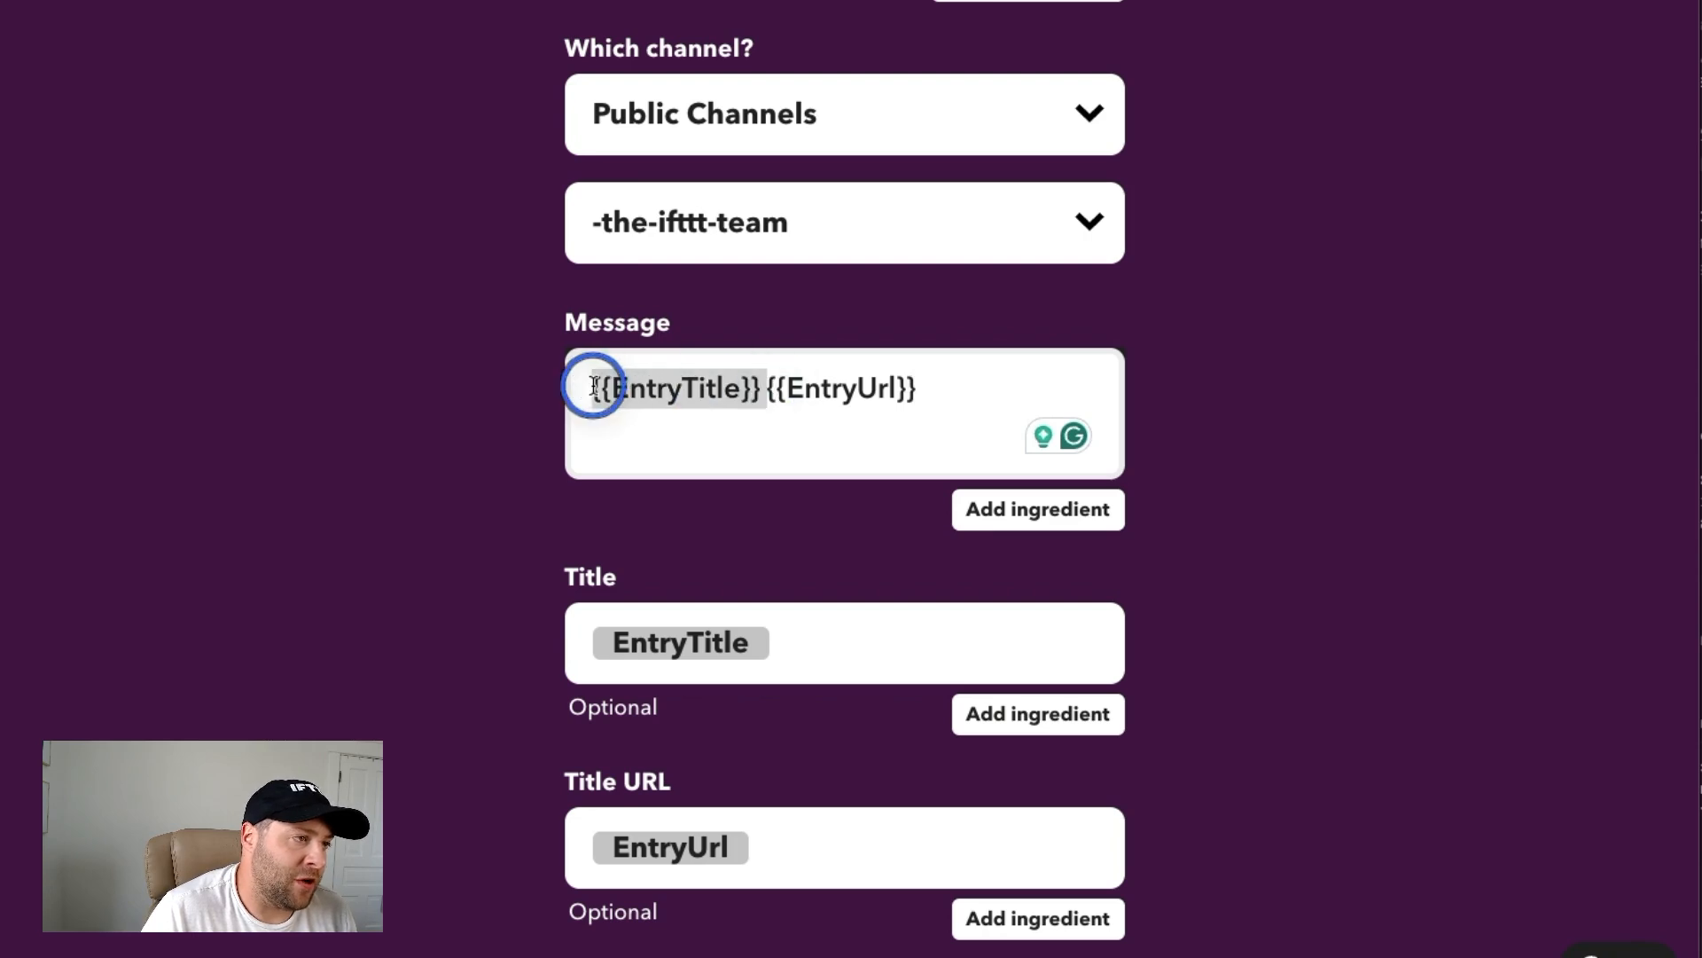
key("BackSpace")
left_click(1009, 514)
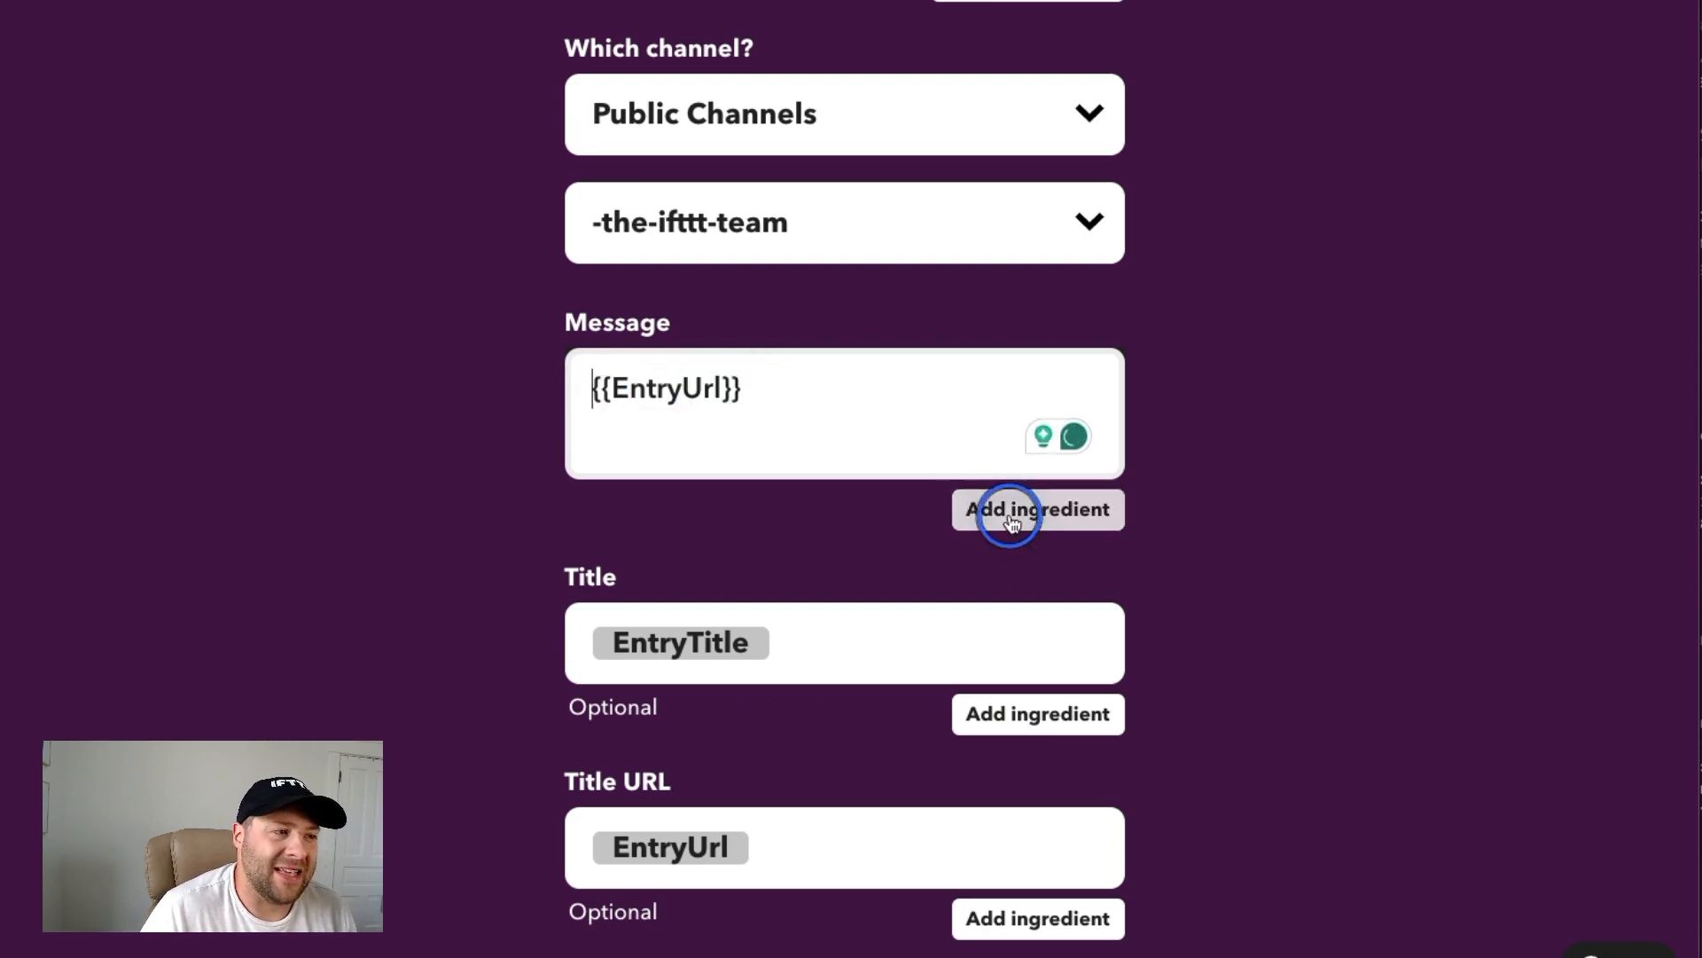
left_click(981, 646)
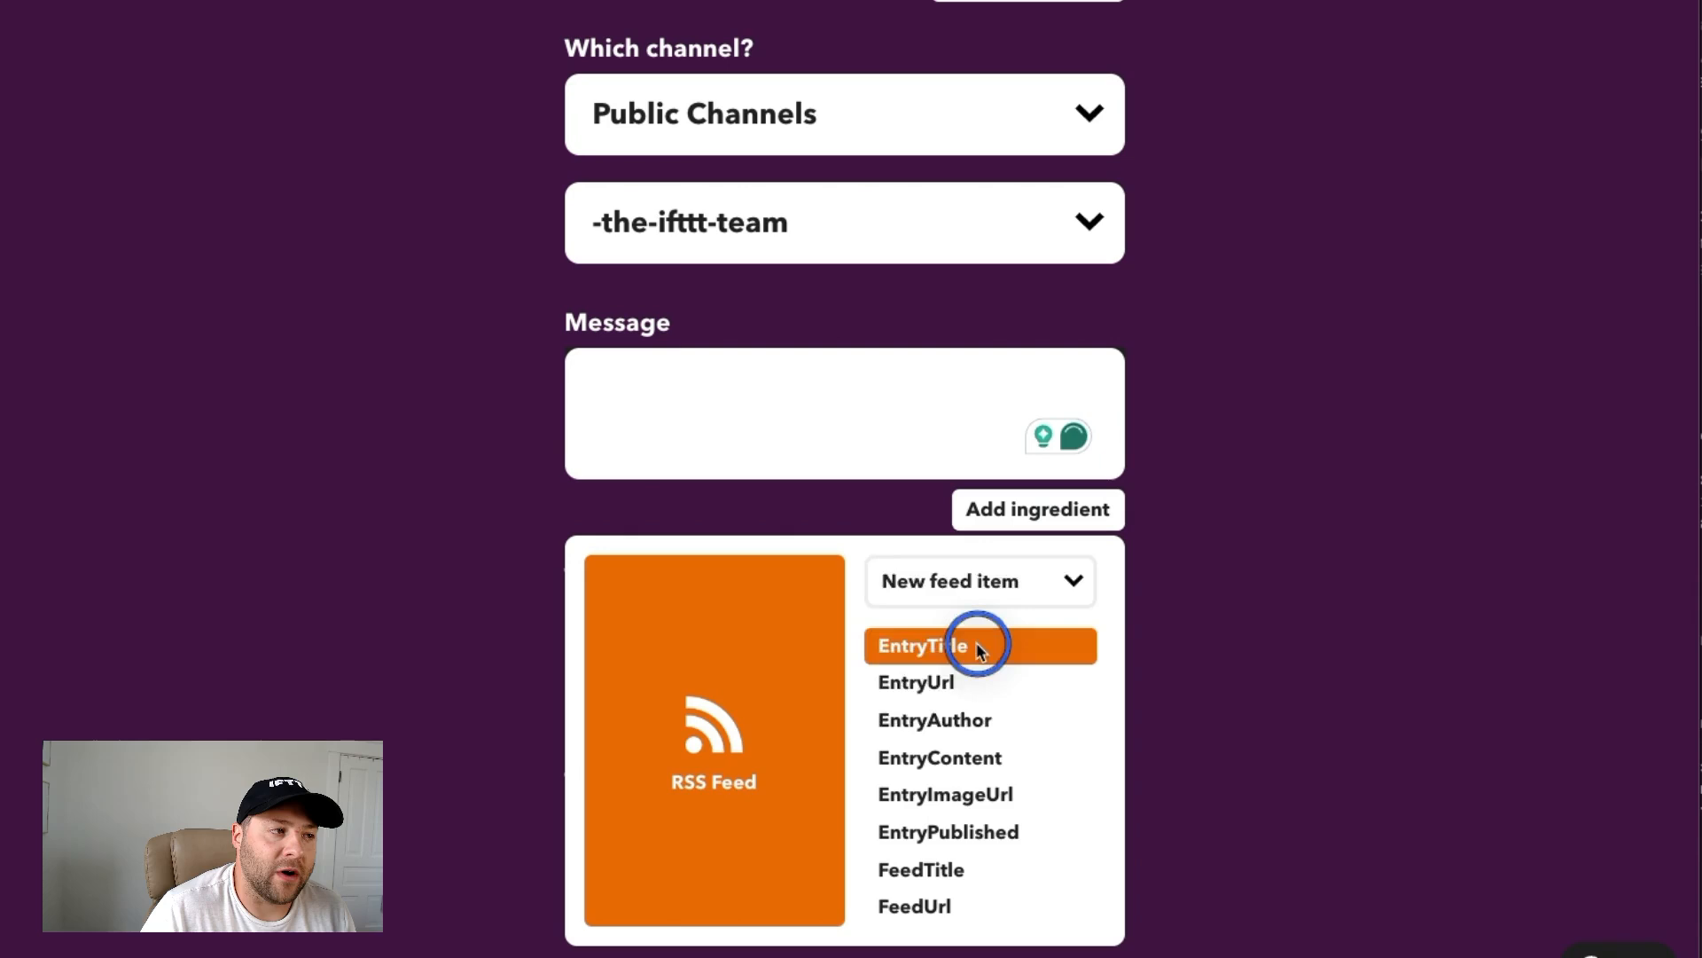
left_click(981, 646)
Clear the Slack post's Thumbnail URL and create the action.
scroll(977, 646, "down", 4)
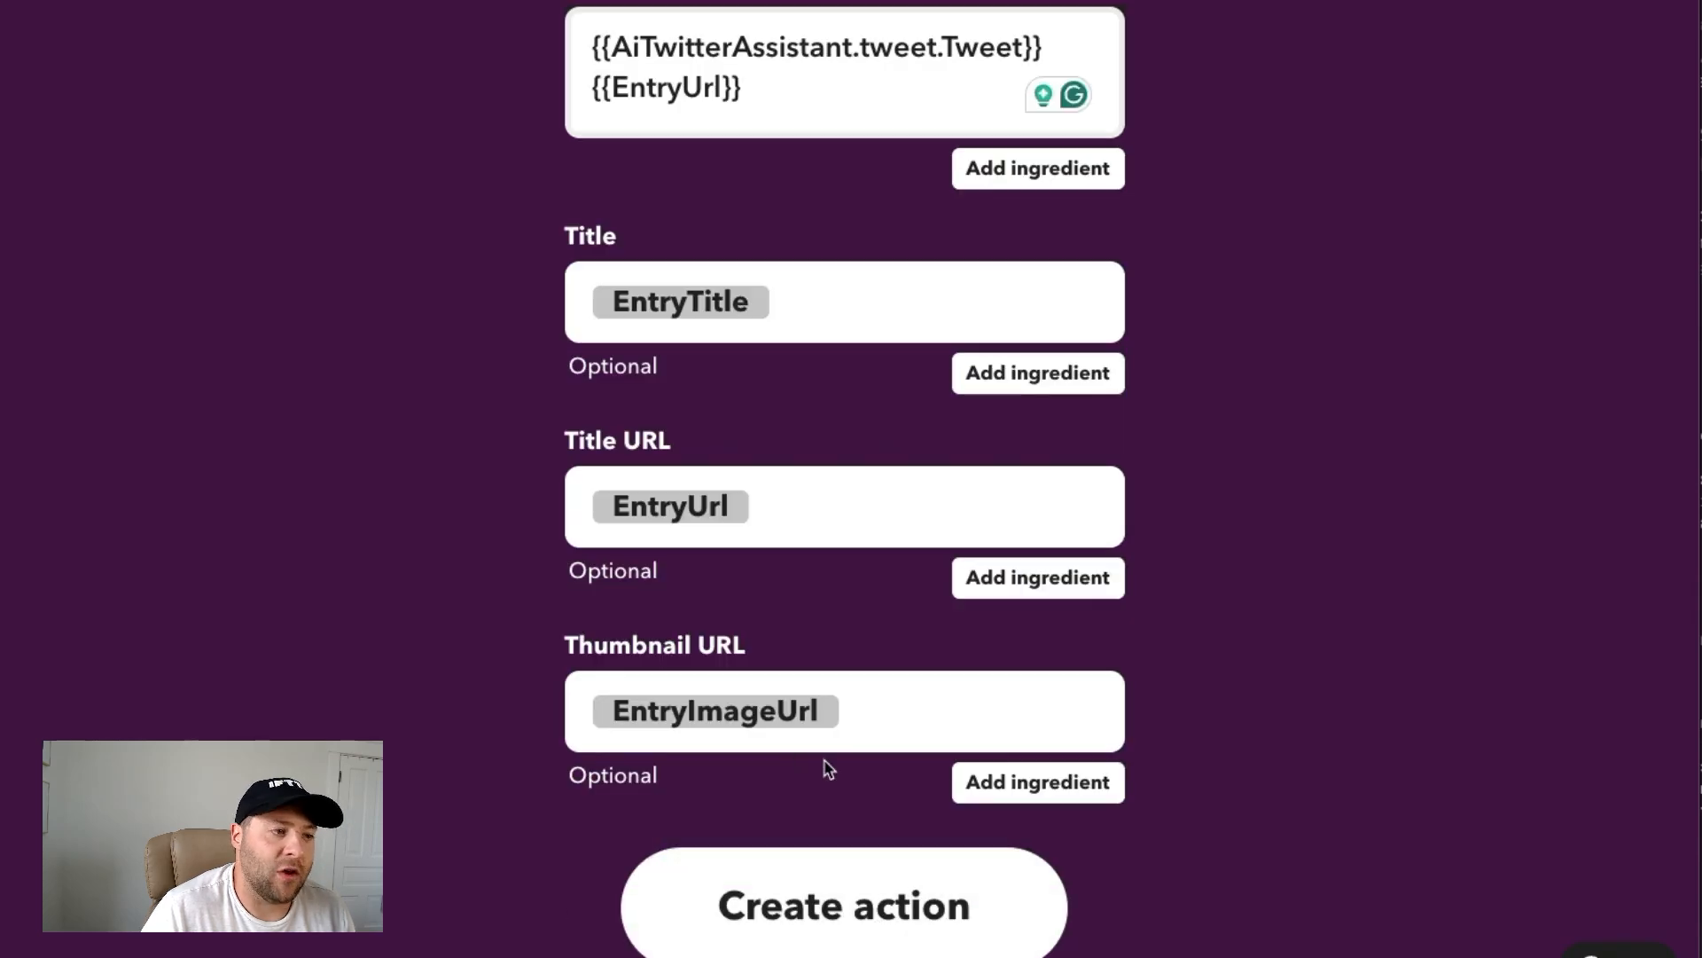
left_click_drag(885, 714, 535, 728)
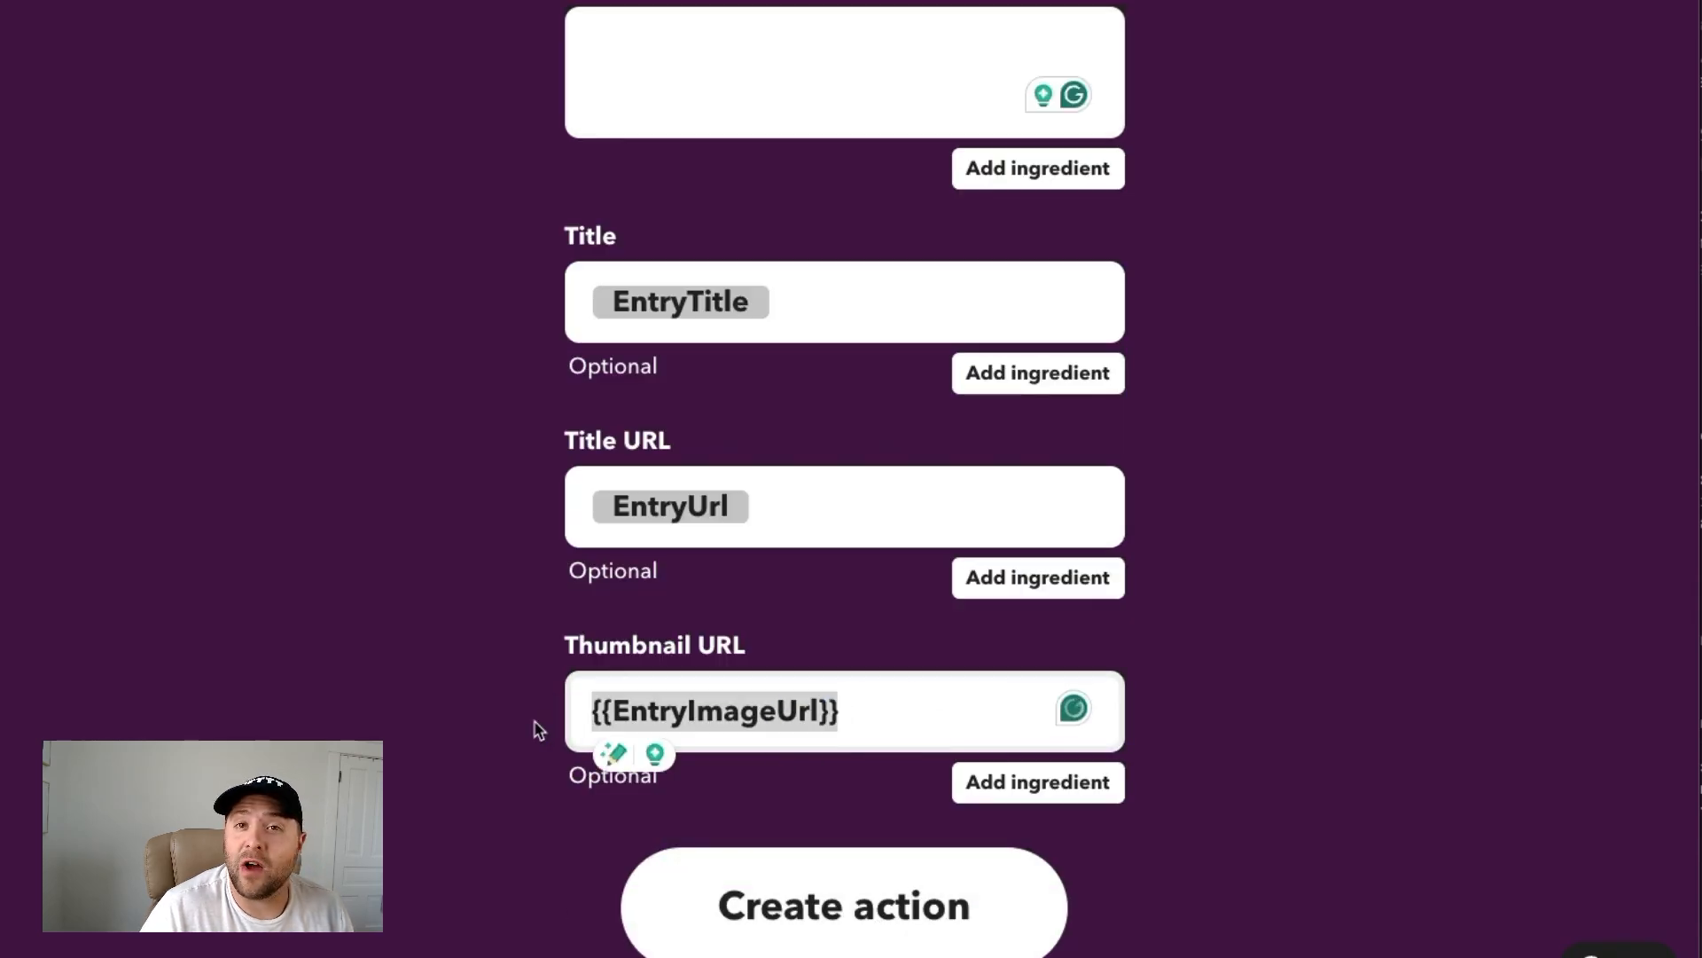
key("BackSpace")
left_click(792, 922)
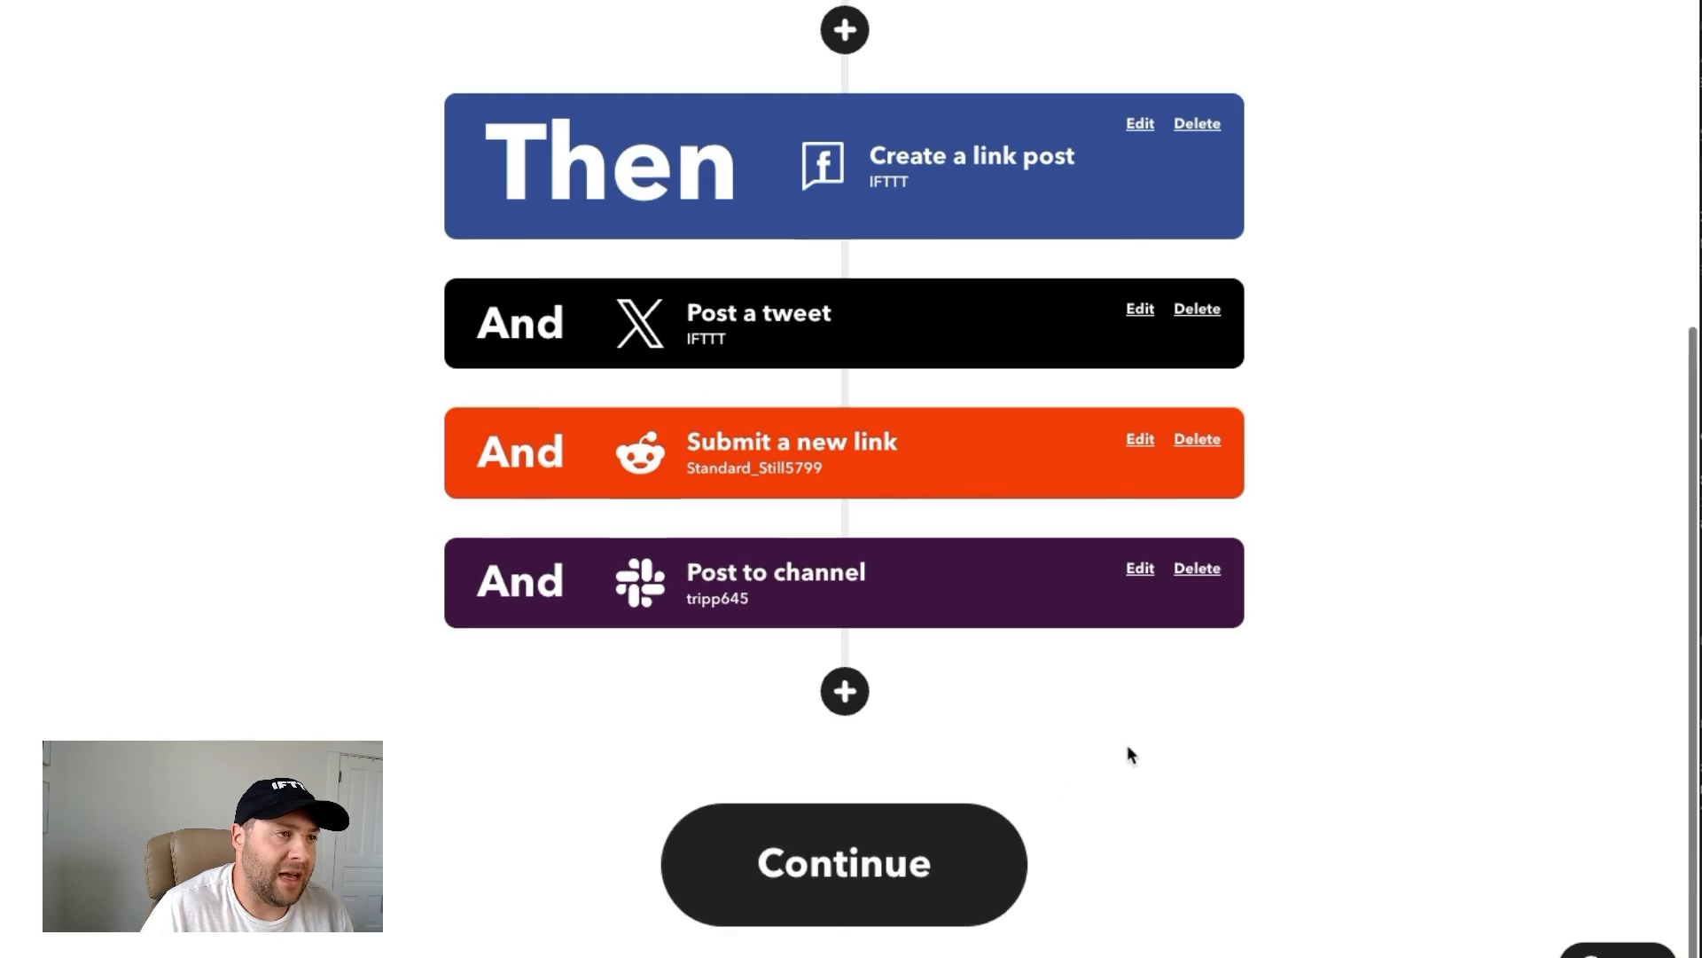
scroll(1129, 748, "up", 5)
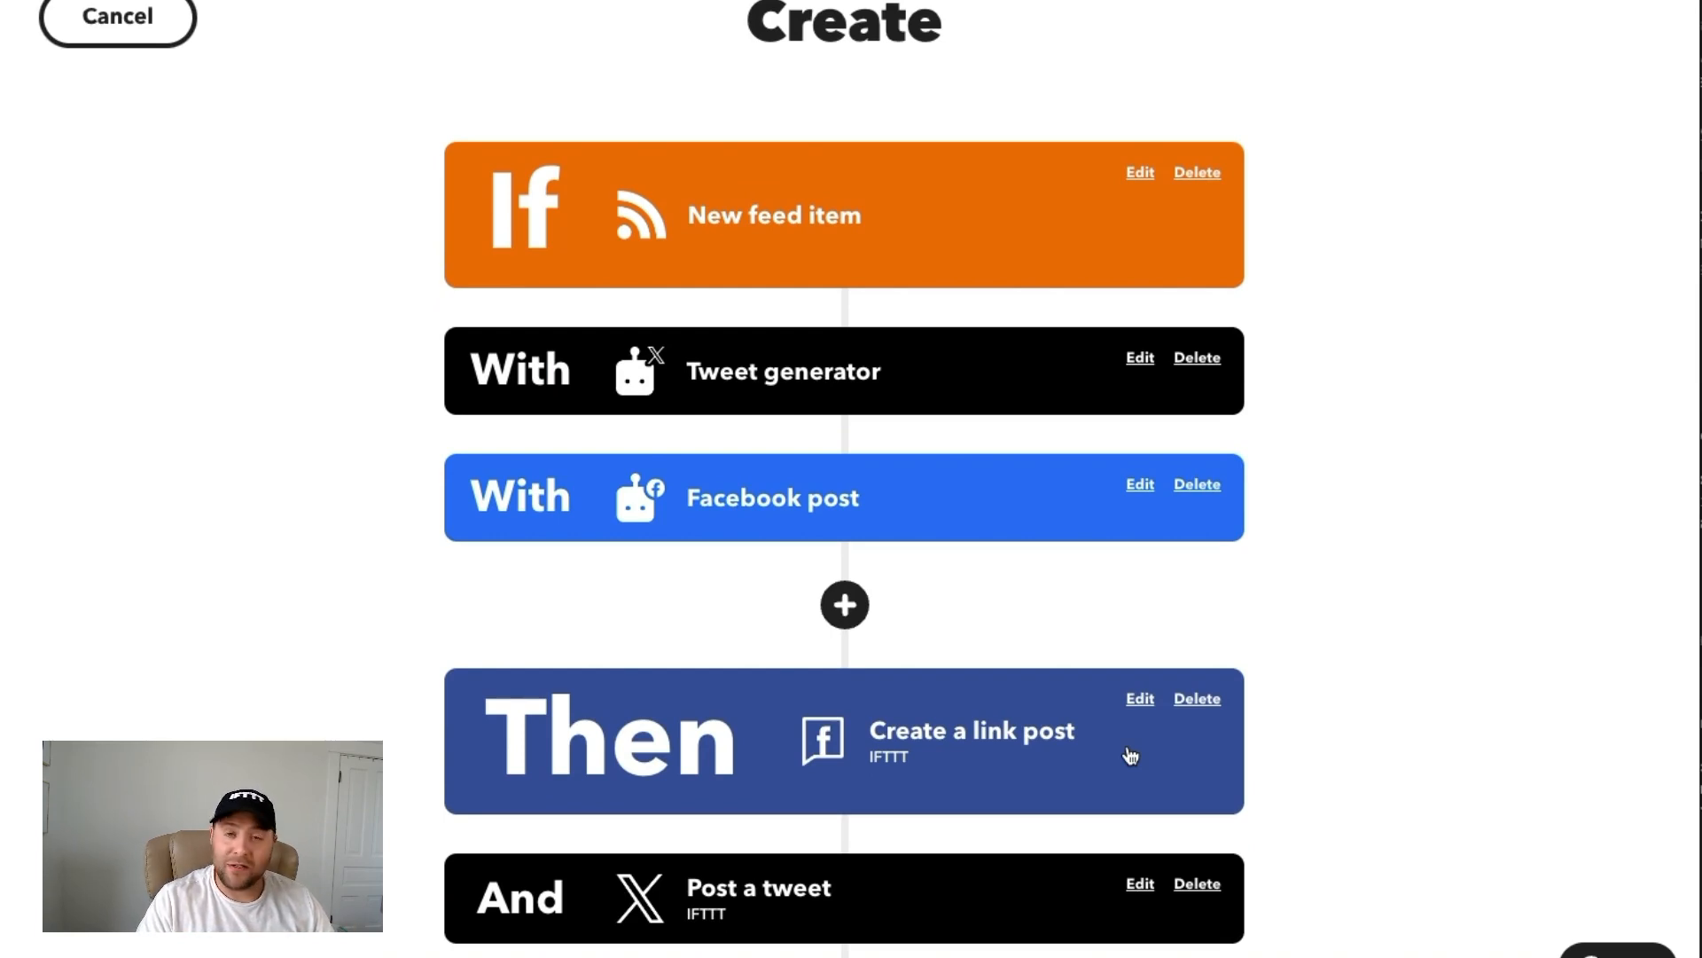
scroll(1130, 755, "down", 5)
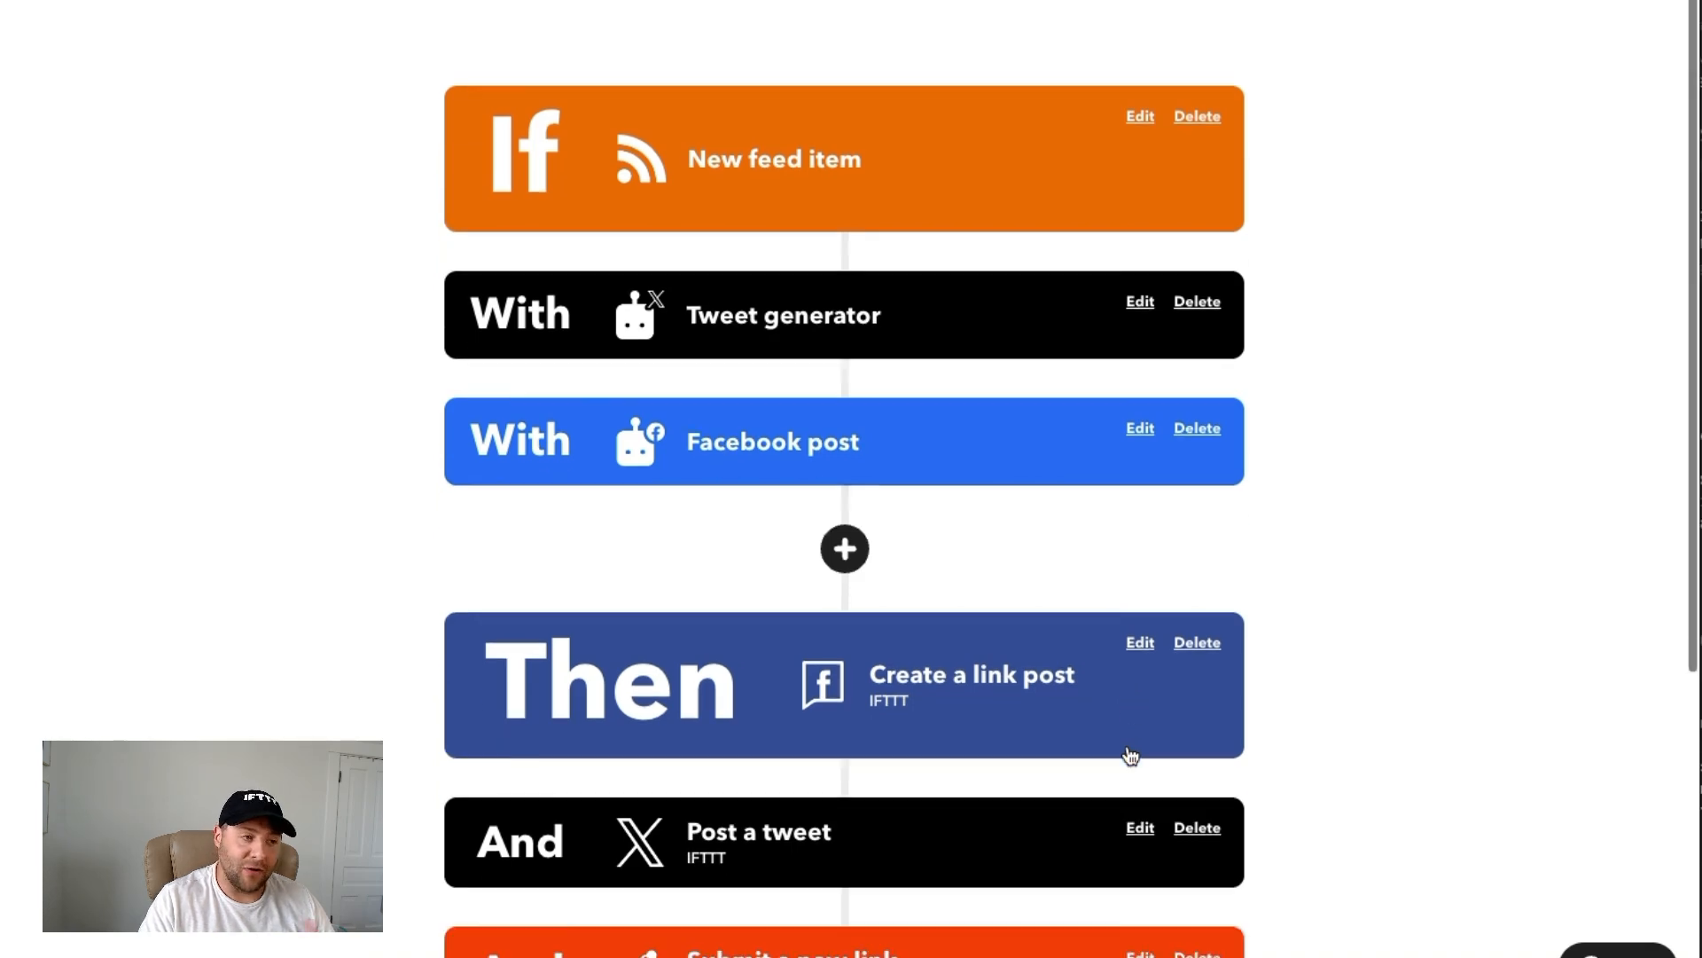
scroll(1130, 754, "down", 1)
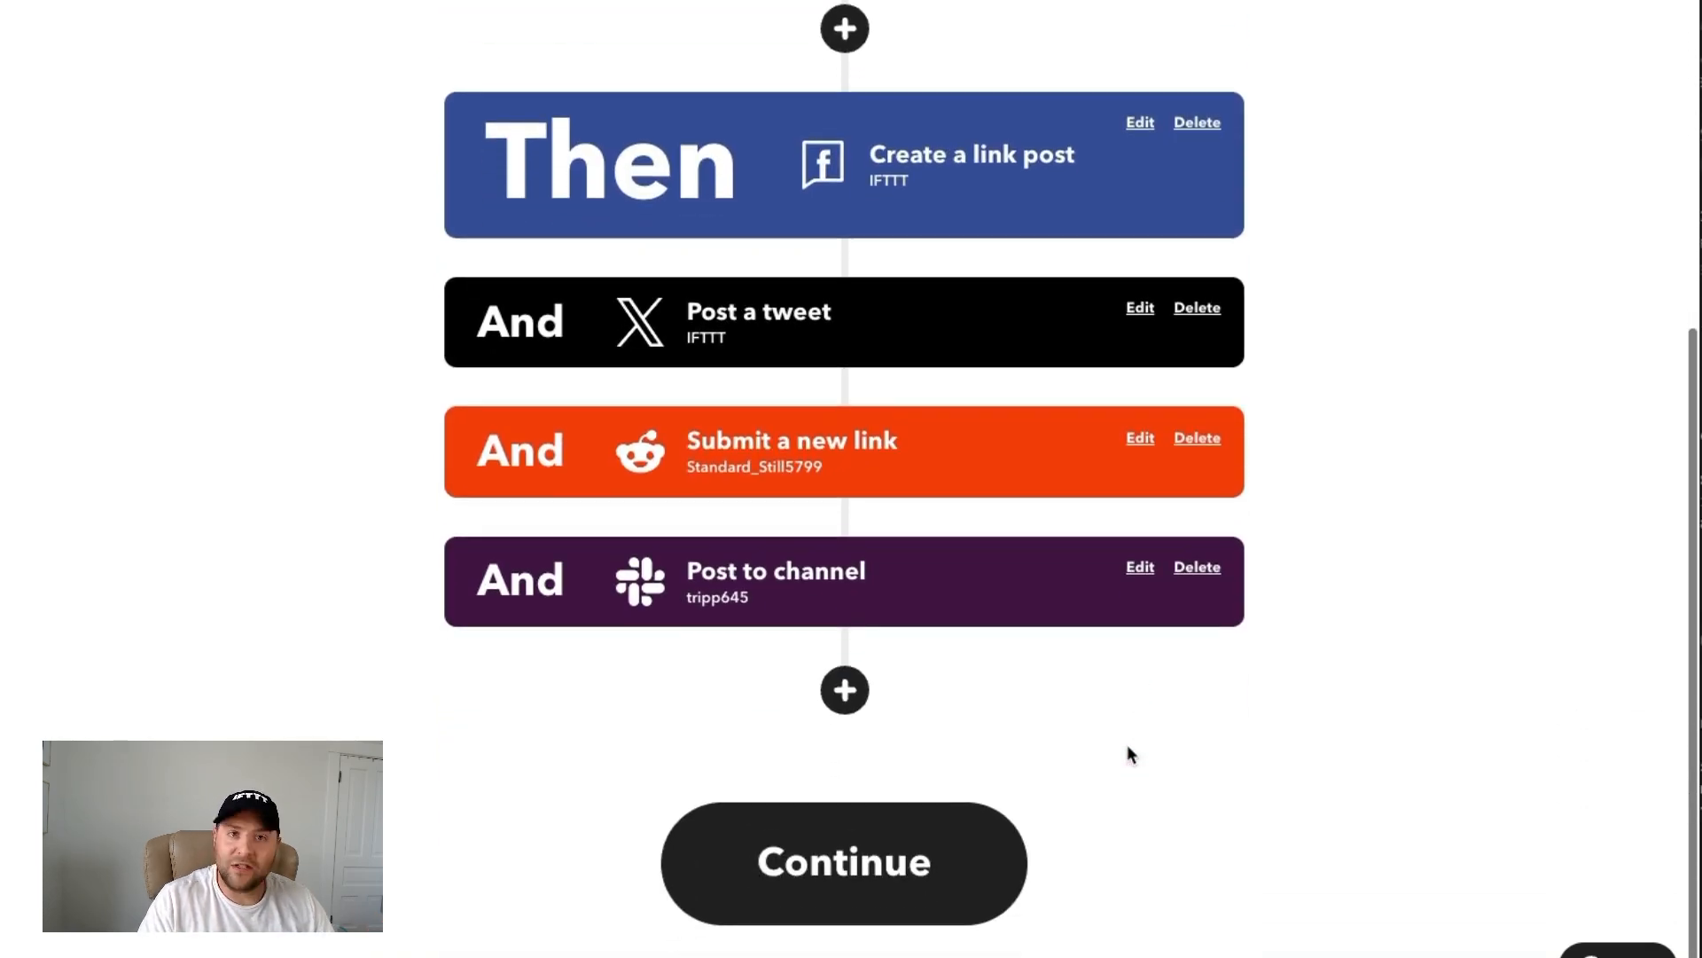